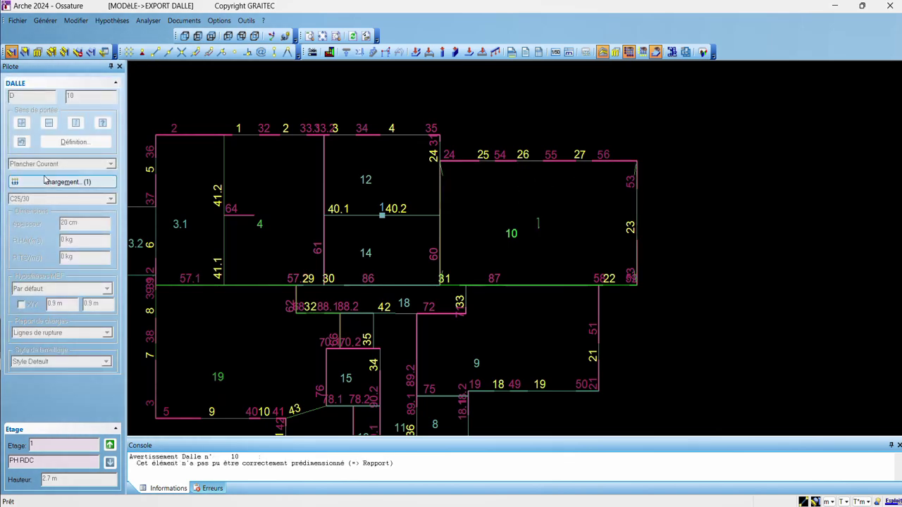
# Step: Review the surface loads assigned to slab 10 and close the loads dialog
pyautogui.click(44, 170)
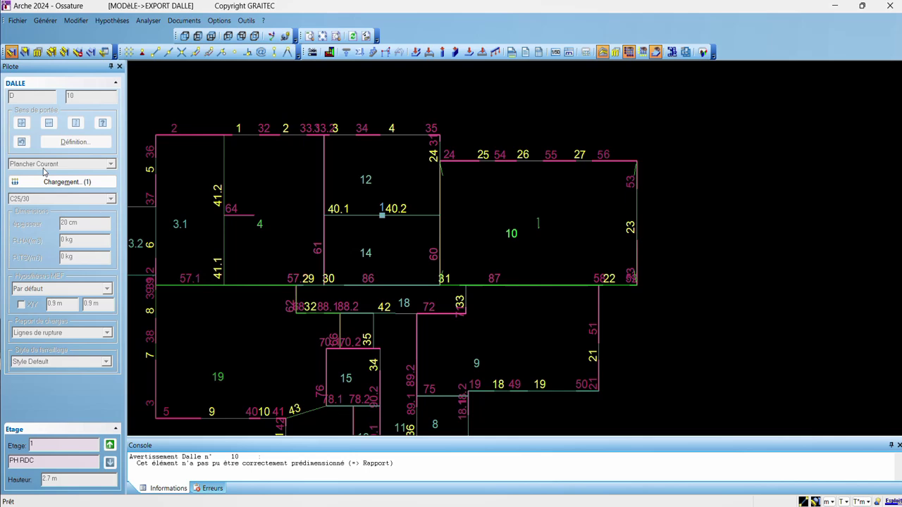
pyautogui.click(44, 170)
pyautogui.click(64, 182)
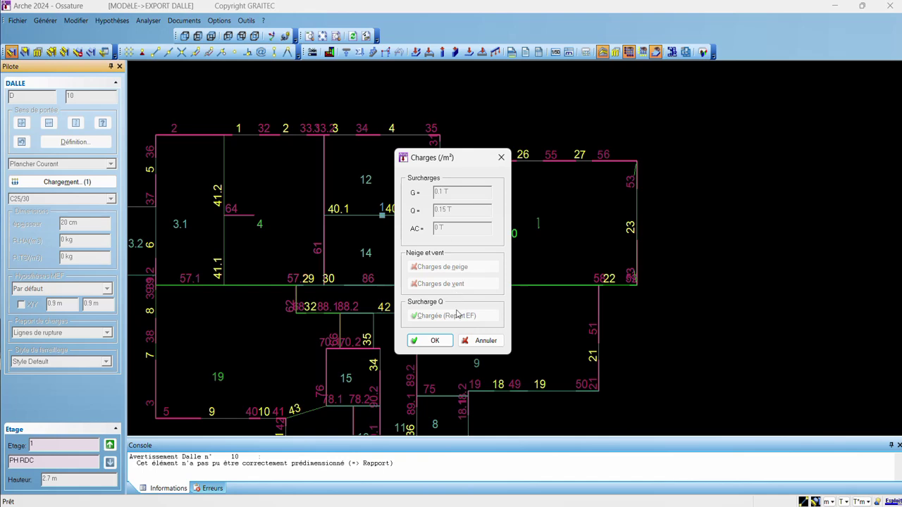
pyautogui.click(435, 340)
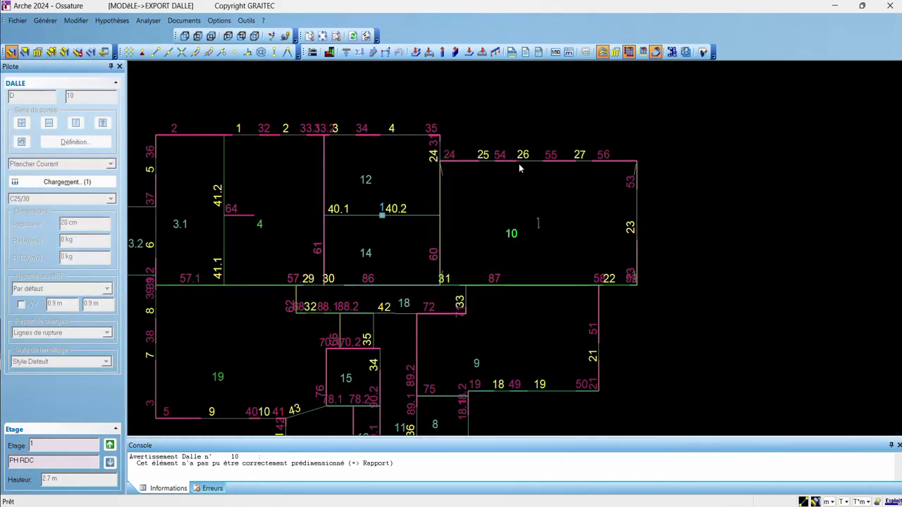
# Step: Review the export targets for model slabs in the horizontal-element results options, keeping Automatique
pyautogui.rightClick(520, 165)
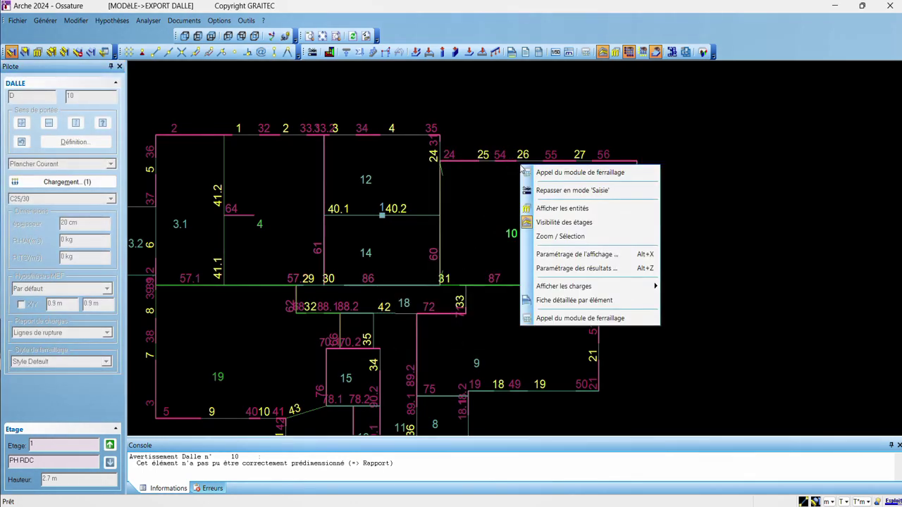
pyautogui.click(569, 321)
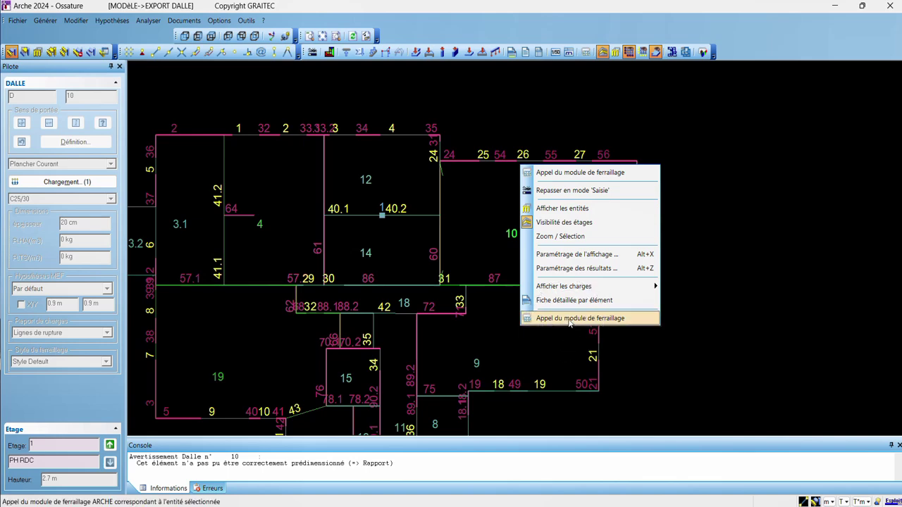
pyautogui.click(245, 20)
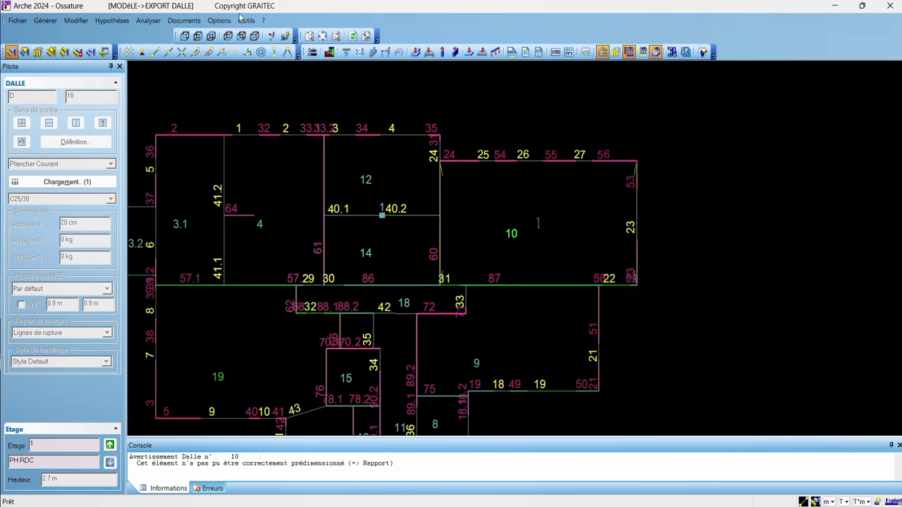
pyautogui.click(244, 21)
pyautogui.moveTo(225, 21)
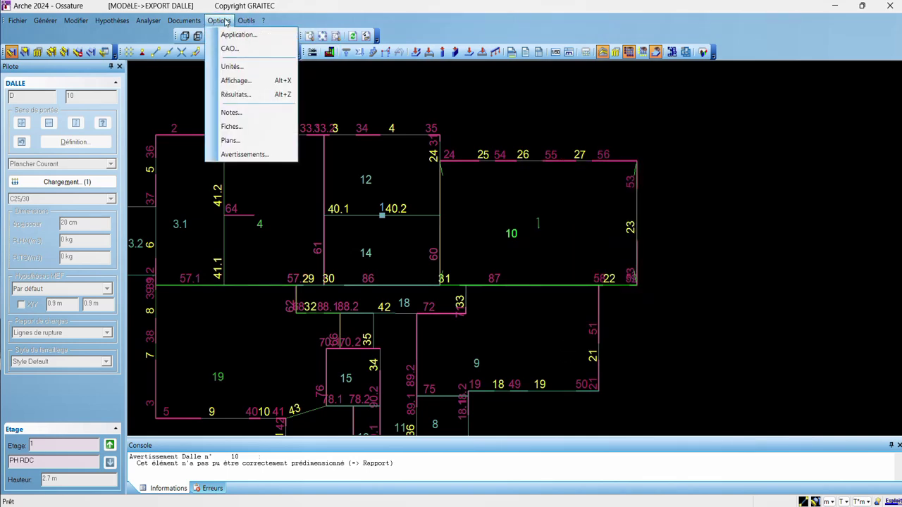
pyautogui.click(236, 95)
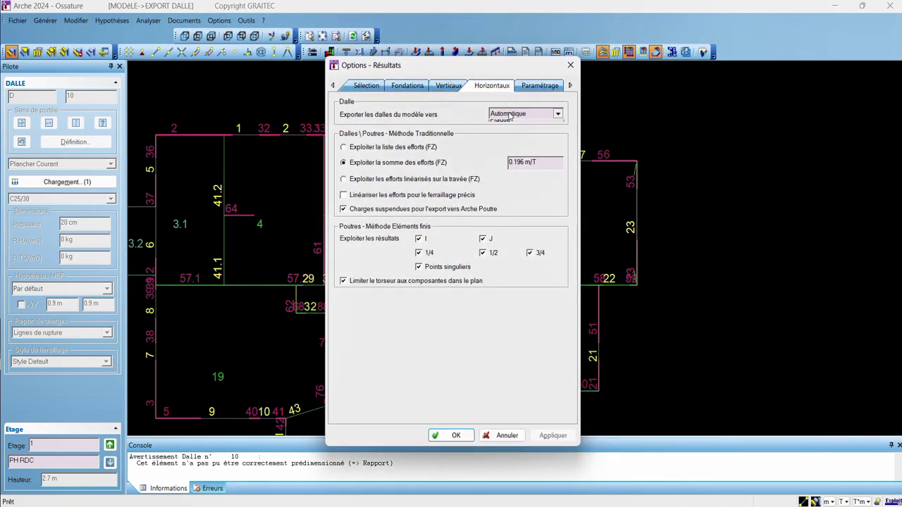
pyautogui.click(507, 113)
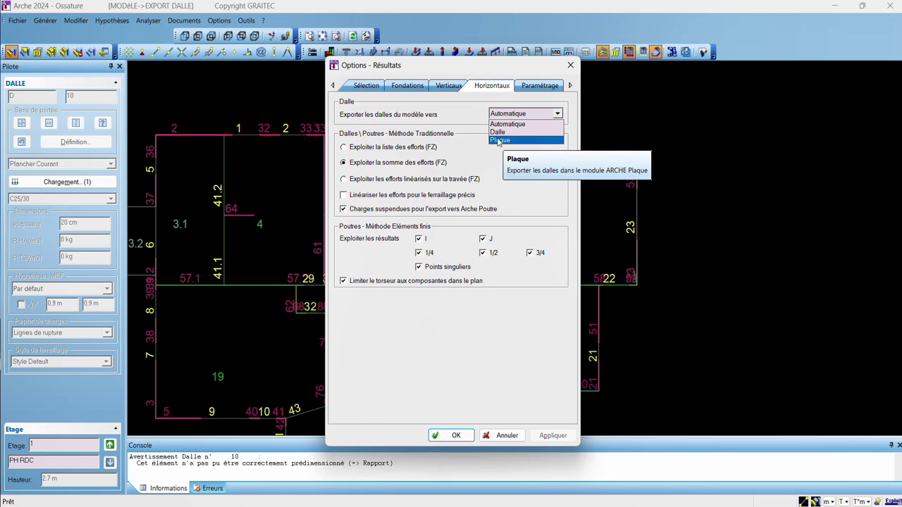
pyautogui.click(499, 141)
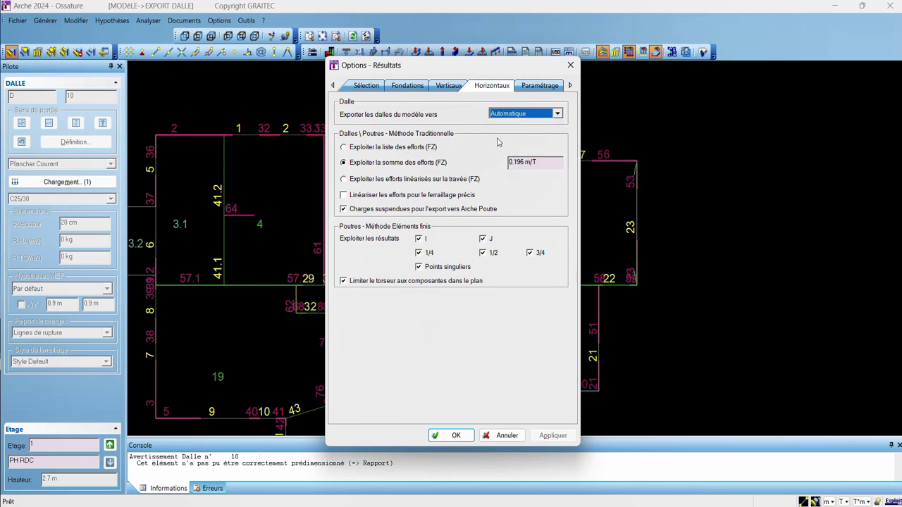
pyautogui.press('Return')
# Step: Export slab 10 to its reinforcement module without imposing continuity on the supports
pyautogui.rightClick(631, 213)
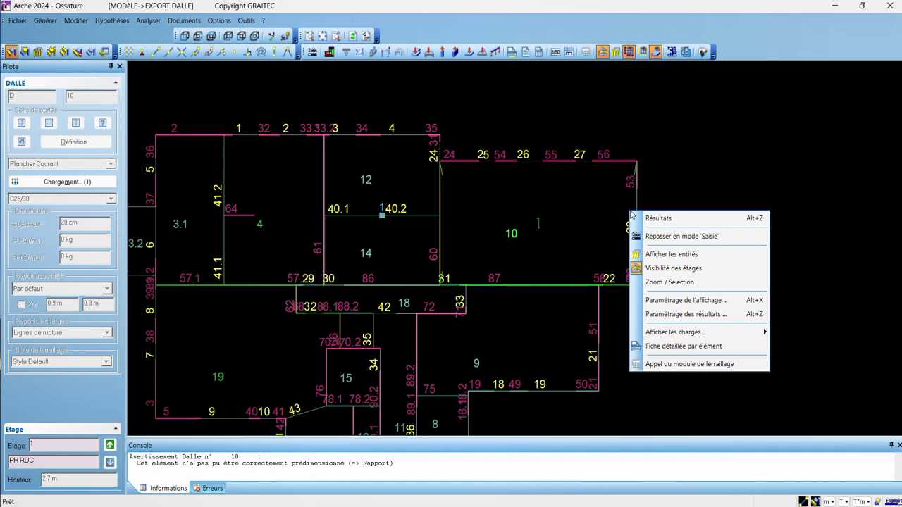
pyautogui.click(702, 364)
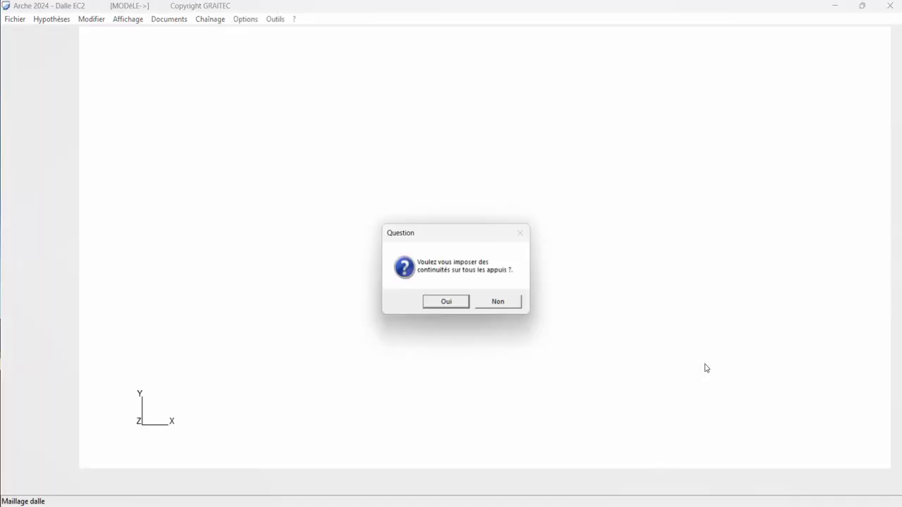
pyautogui.click(518, 303)
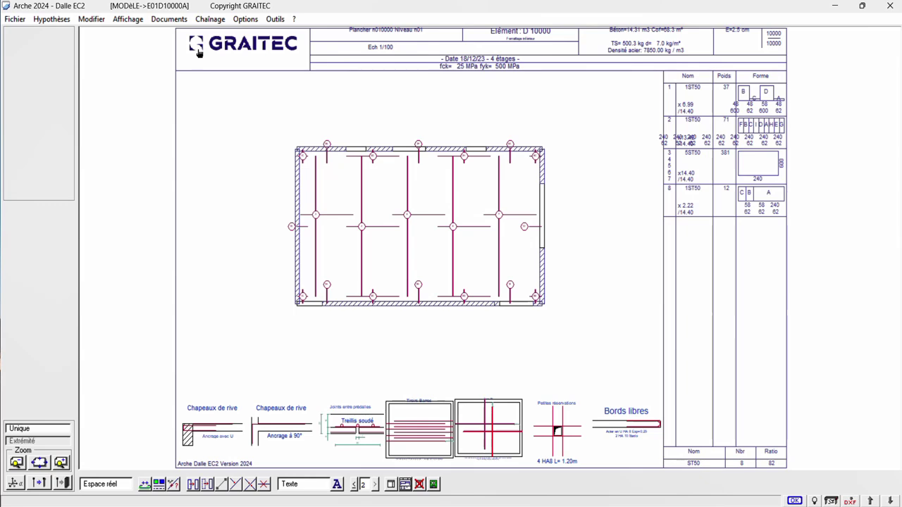
# Step: Switch to the Saisie view and inspect the slab's properties and surface loads, plus the properties of support 13
pyautogui.click(129, 24)
pyautogui.moveTo(147, 22)
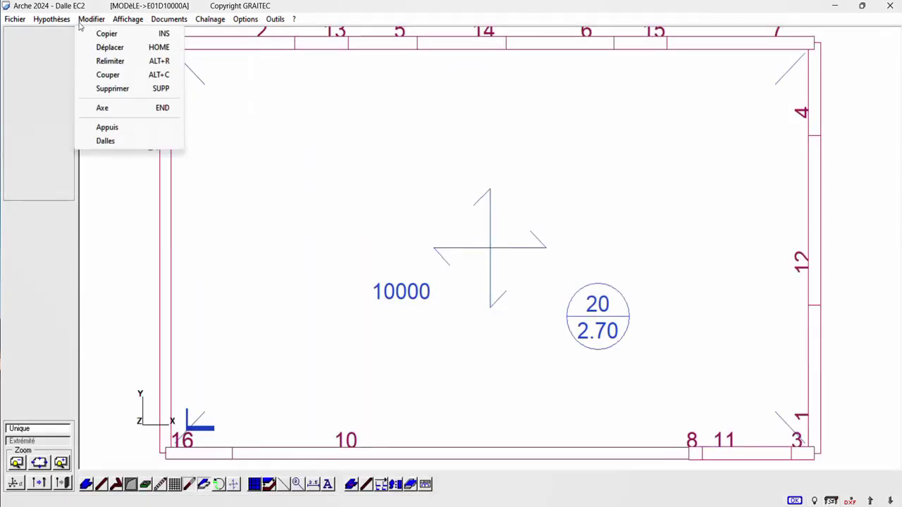
pyautogui.moveTo(51, 19)
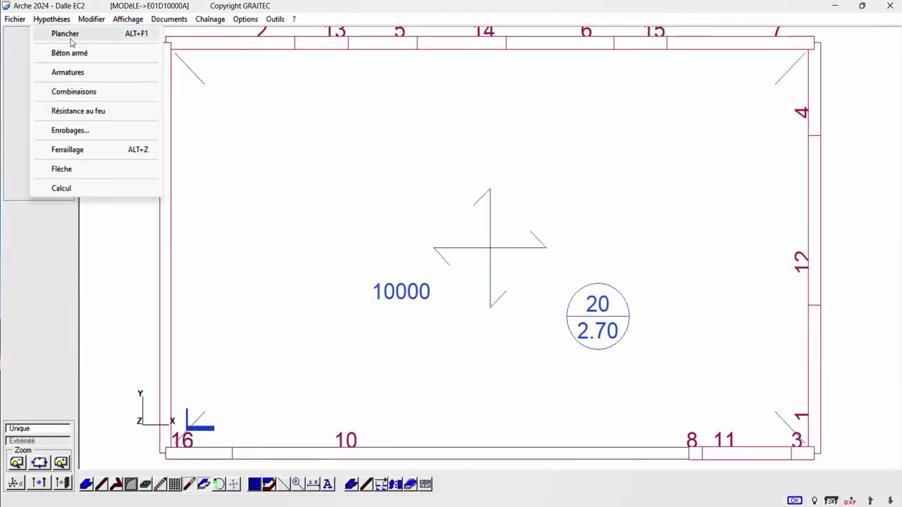
pyautogui.click(213, 233)
pyautogui.click(168, 230)
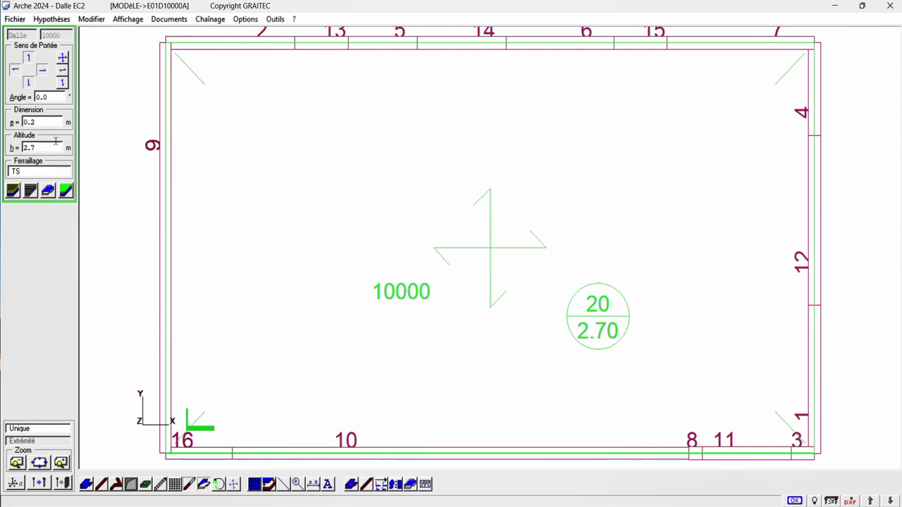
pyautogui.click(13, 191)
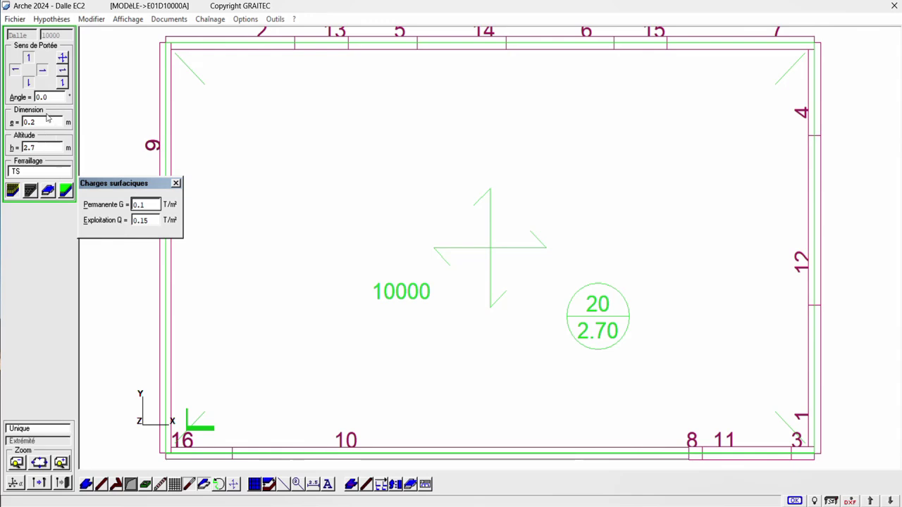
pyautogui.click(63, 21)
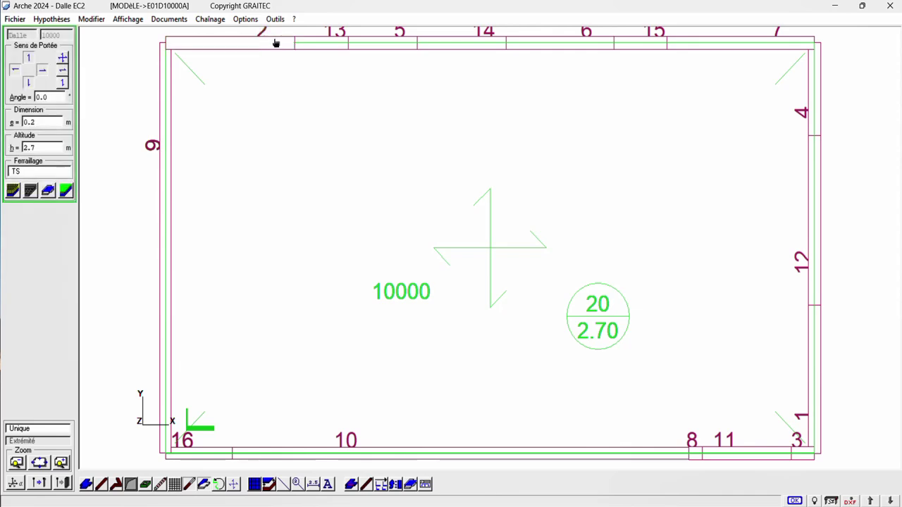
pyautogui.click(325, 46)
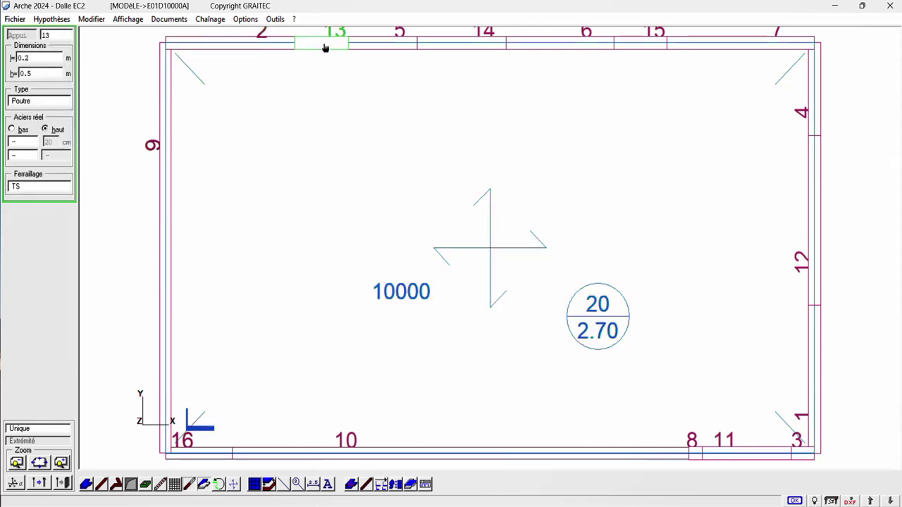
# Step: Review the calculation assumptions and the reinforced concrete assumptions of the slab
pyautogui.click(66, 20)
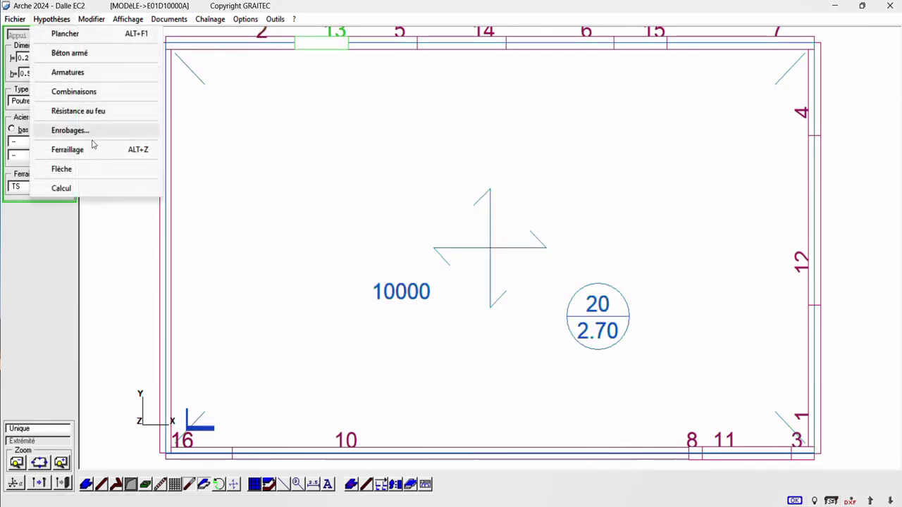
pyautogui.click(101, 188)
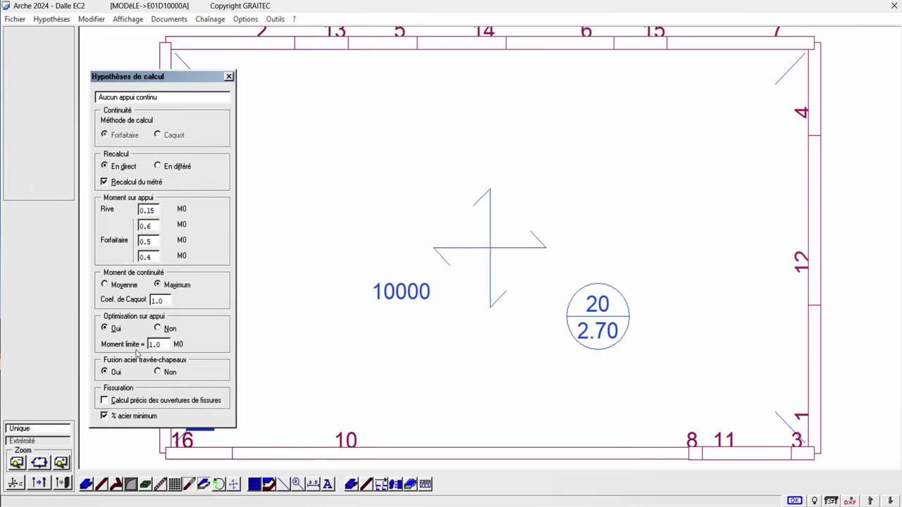
pyautogui.click(229, 76)
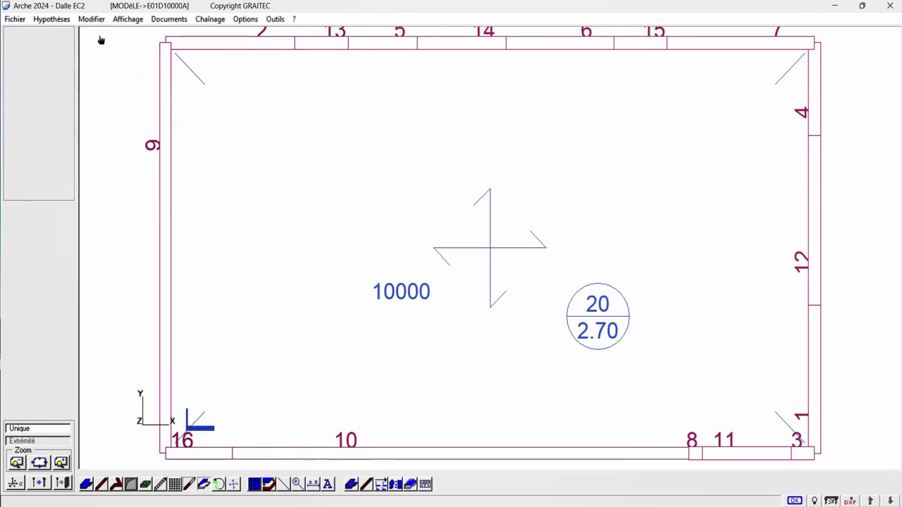
pyautogui.click(51, 19)
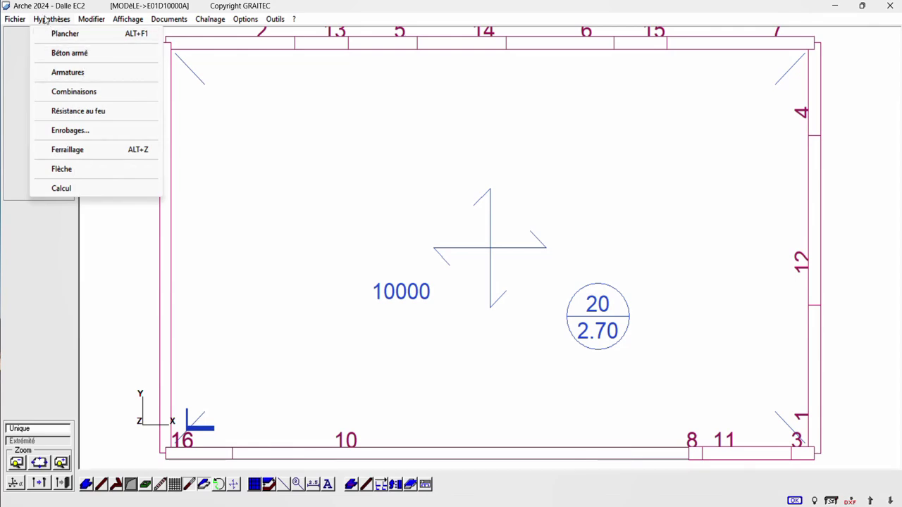
pyautogui.click(74, 54)
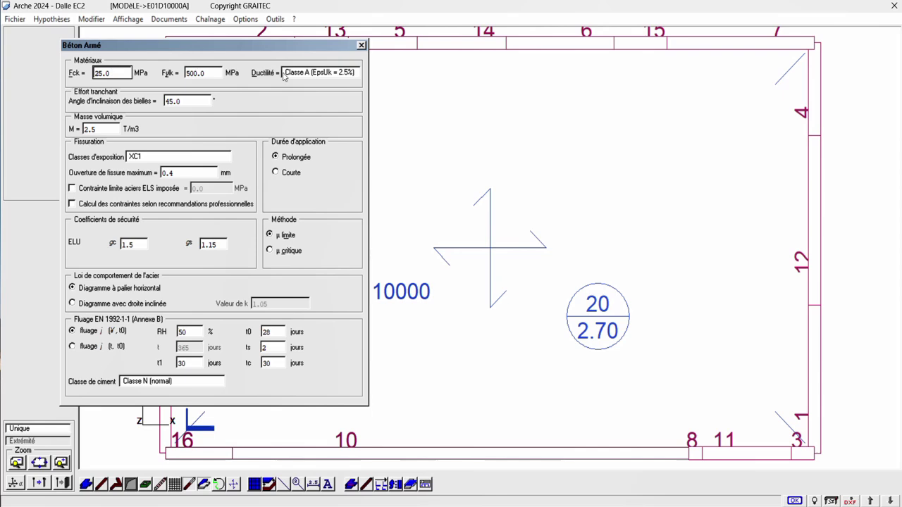
# Step: Set both the top and bottom concrete covers of the slab to 0.035 m
pyautogui.click(60, 19)
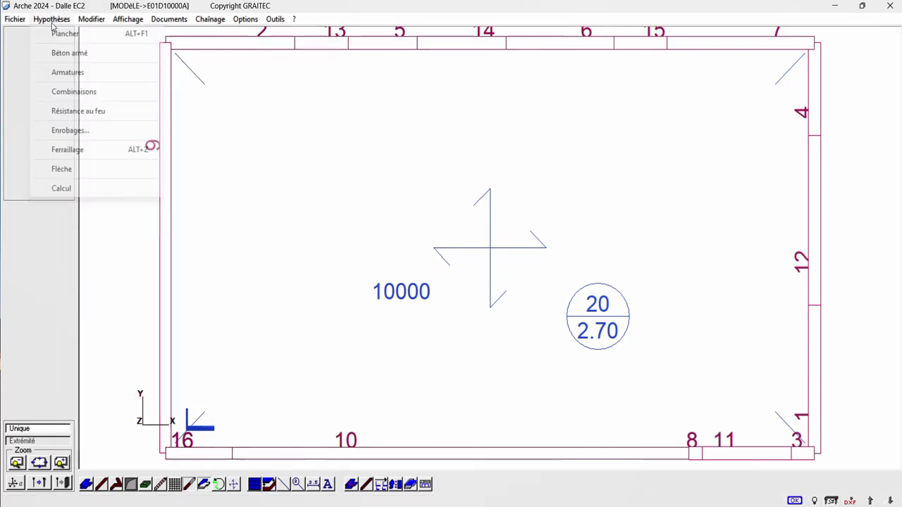
pyautogui.click(106, 138)
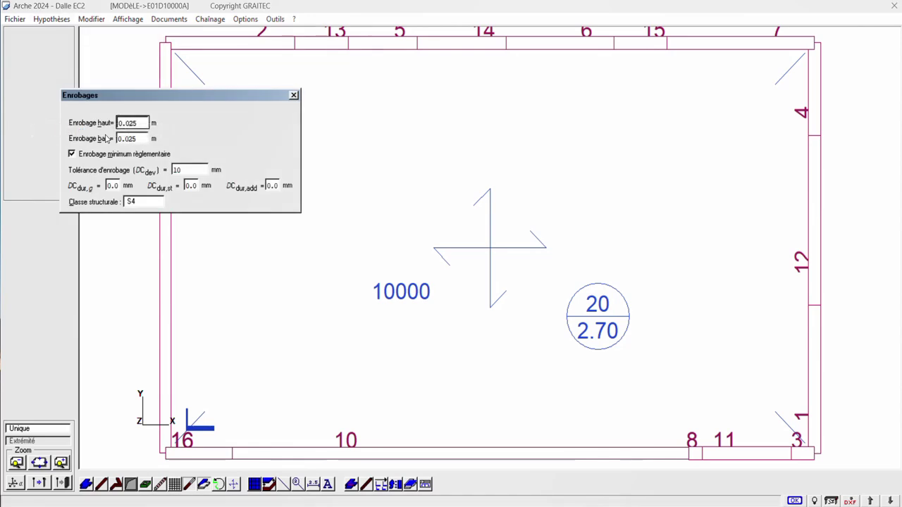
pyautogui.doubleClick(138, 122)
pyautogui.write('0.')
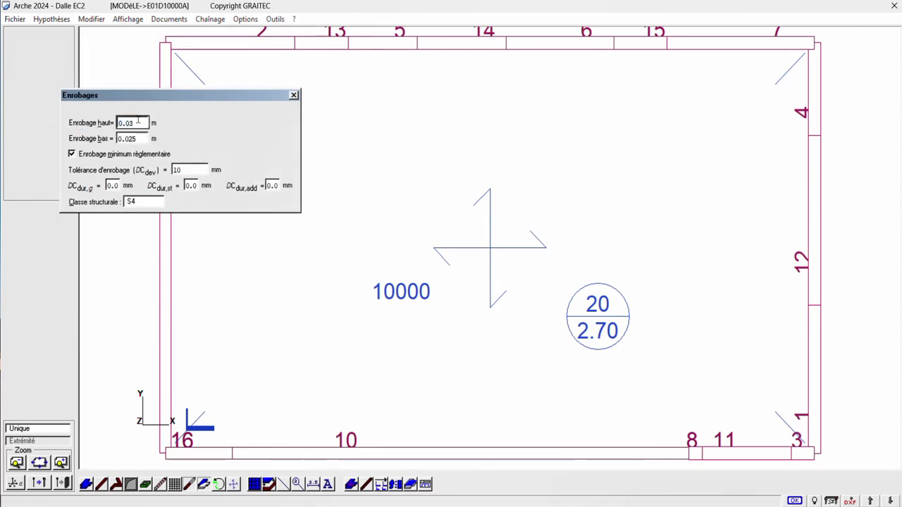
pyautogui.write('035')
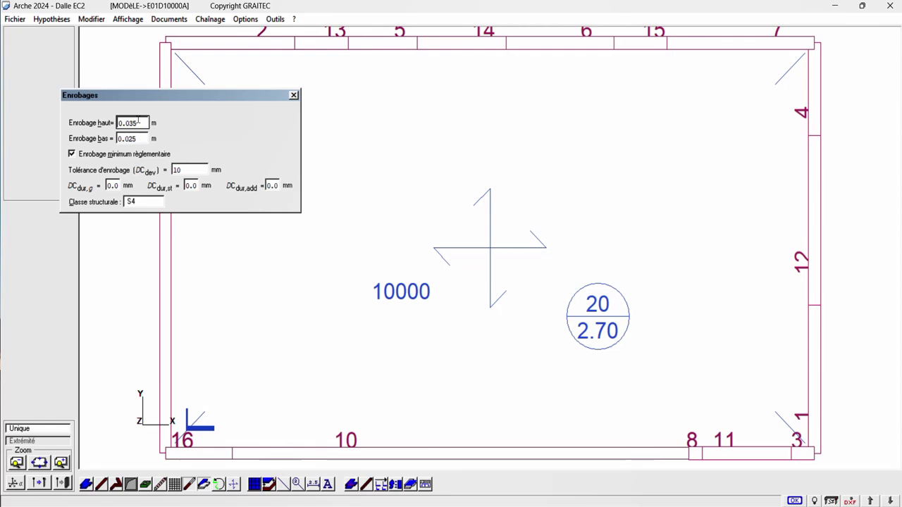
pyautogui.press('Tab')
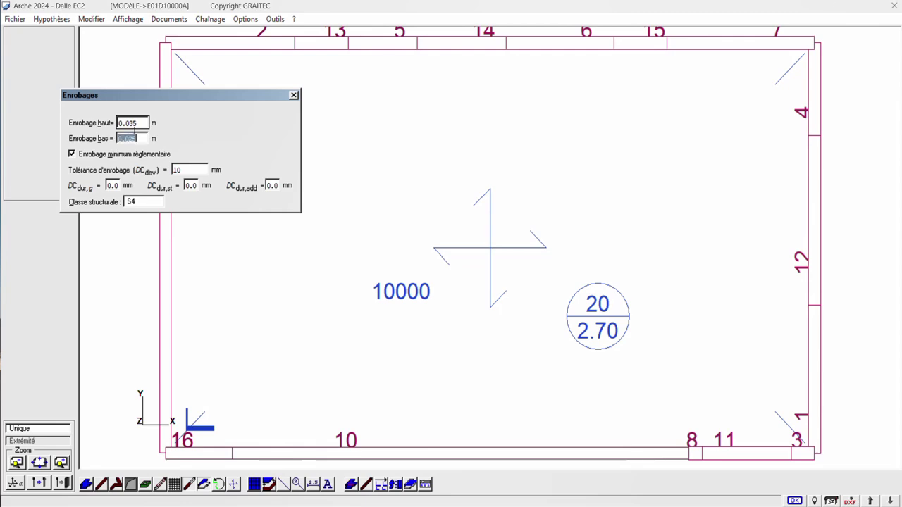
pyautogui.write('0.035')
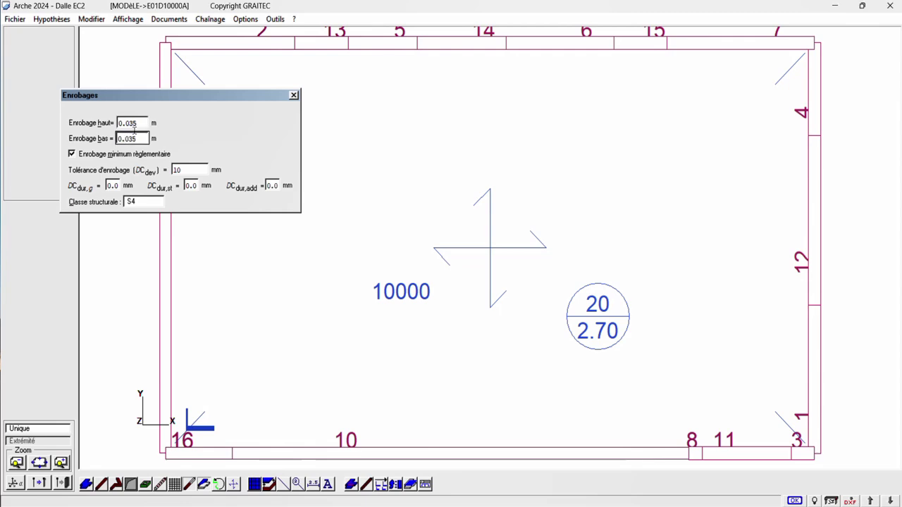
pyautogui.press('Return')
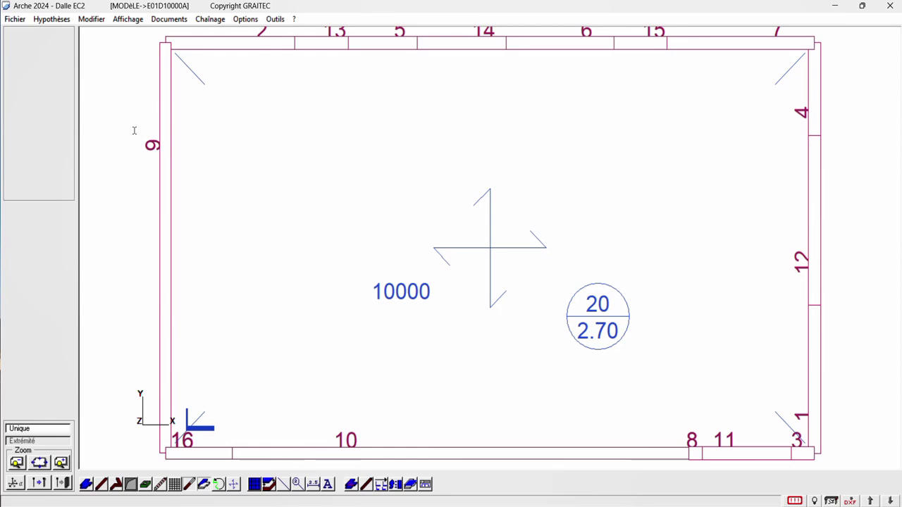
# Step: Display the slab's Sollicitations results, followed by its Ferraillage results
pyautogui.click(128, 19)
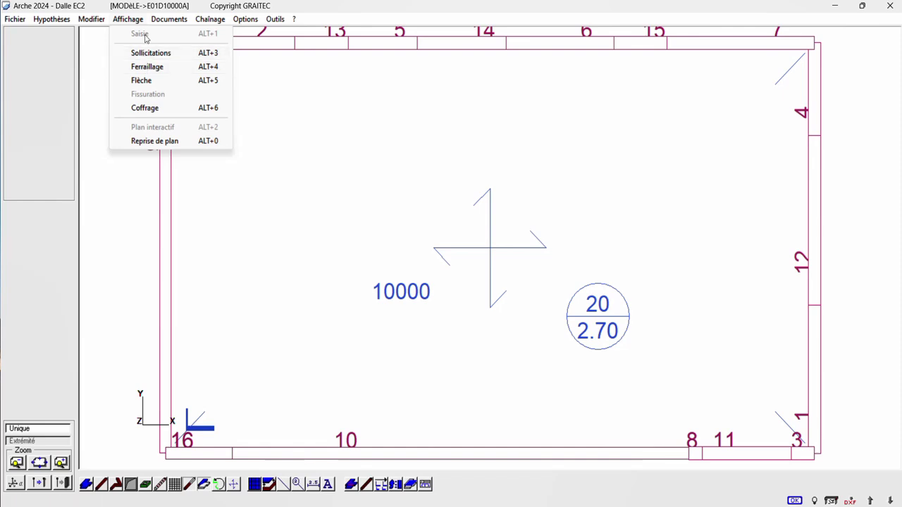
pyautogui.click(144, 54)
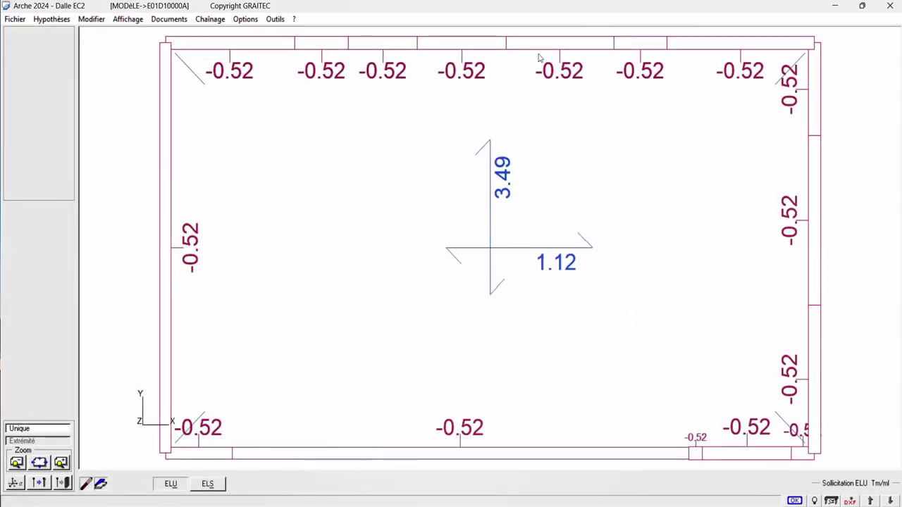
pyautogui.click(159, 21)
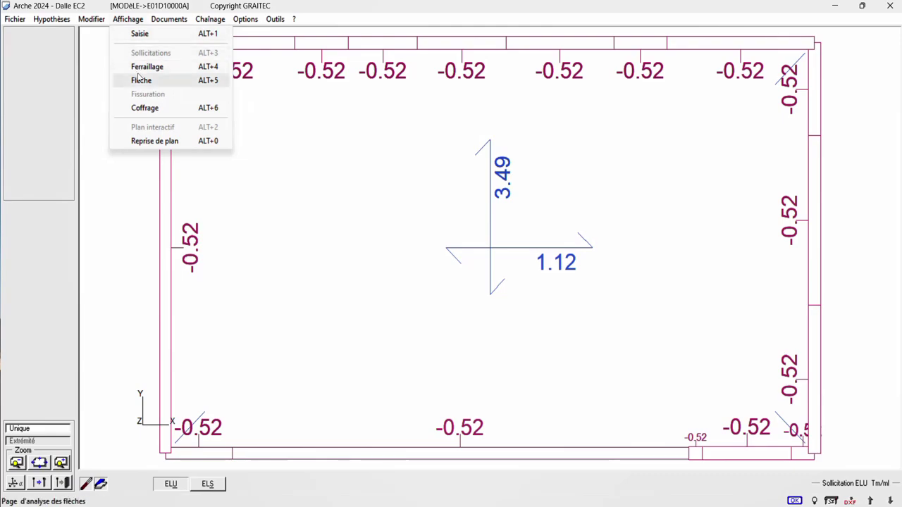
pyautogui.click(145, 67)
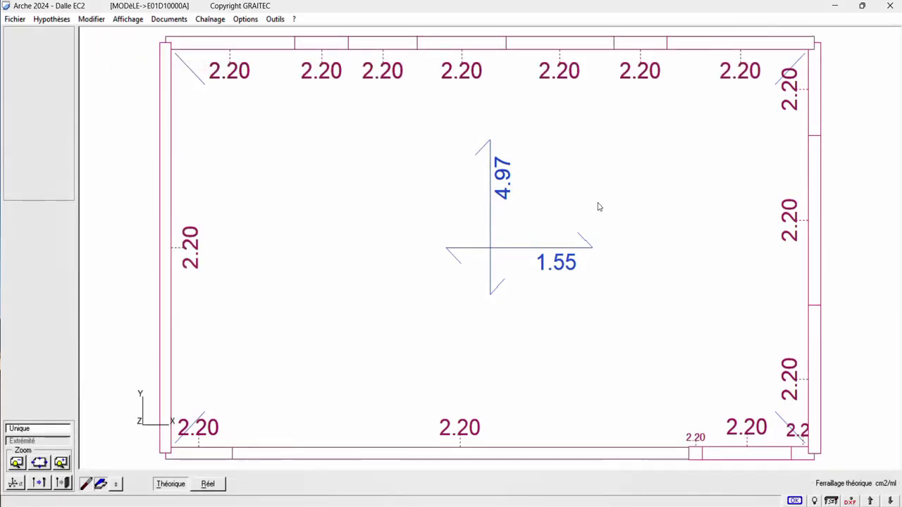
# Step: Select the slab, compare its theoretical reinforcement with the real reinforcement, and check the chosen mesh type
pyautogui.click(165, 191)
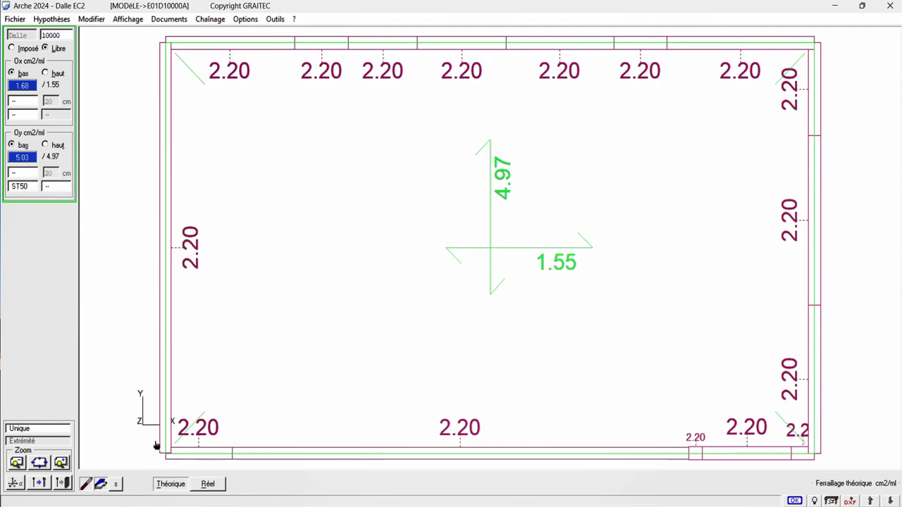
pyautogui.click(169, 485)
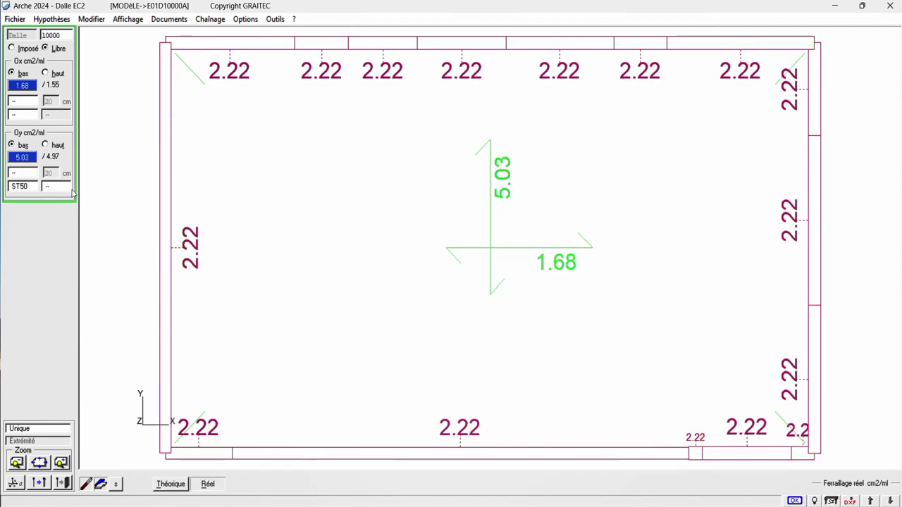
pyautogui.click(16, 185)
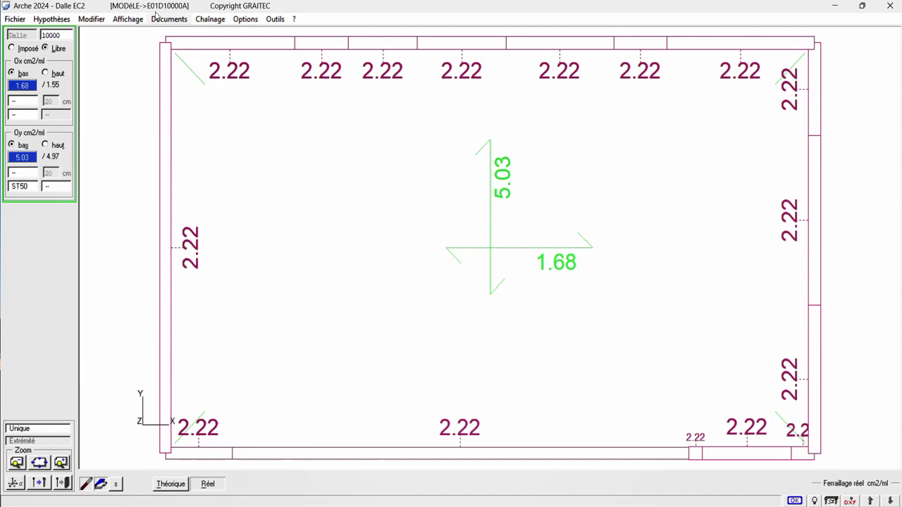
# Step: Display the slab's reinforcement drawing and review its layout and mesh schedule
pyautogui.click(83, 17)
pyautogui.moveTo(127, 19)
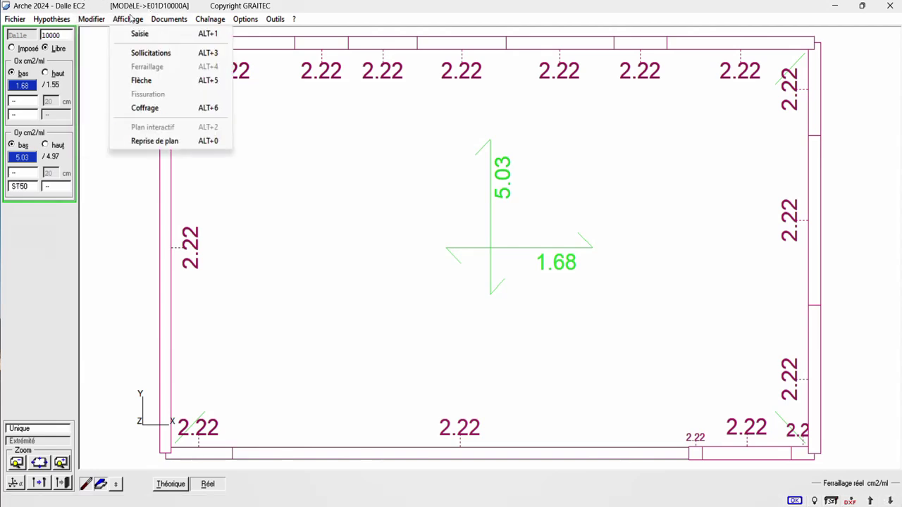
pyautogui.click(152, 110)
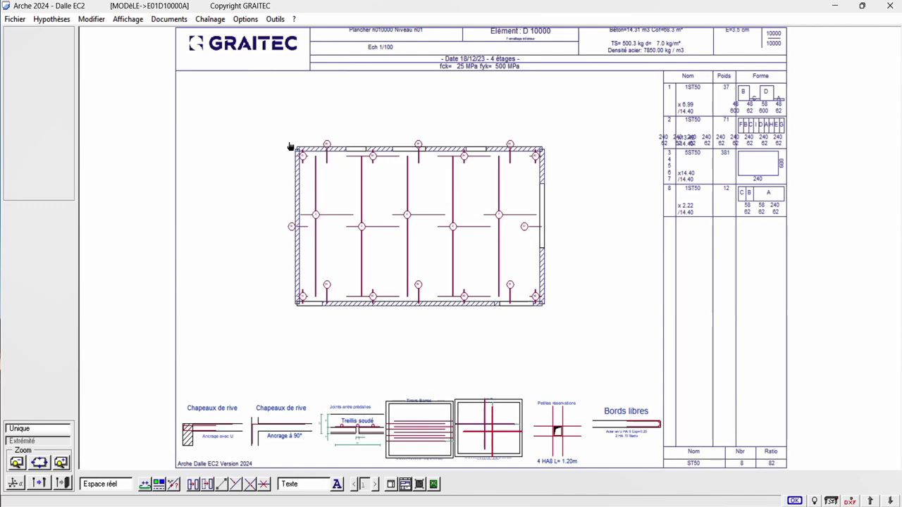
pyautogui.click(127, 19)
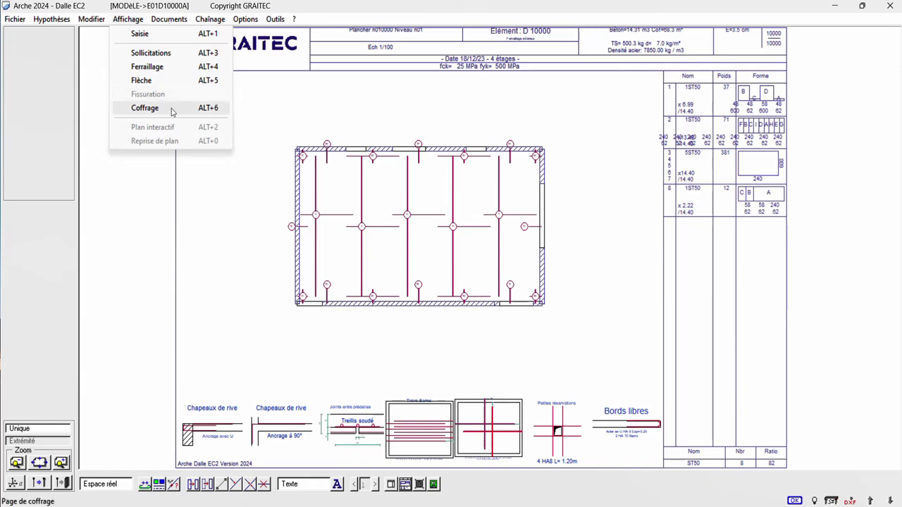
pyautogui.click(580, 123)
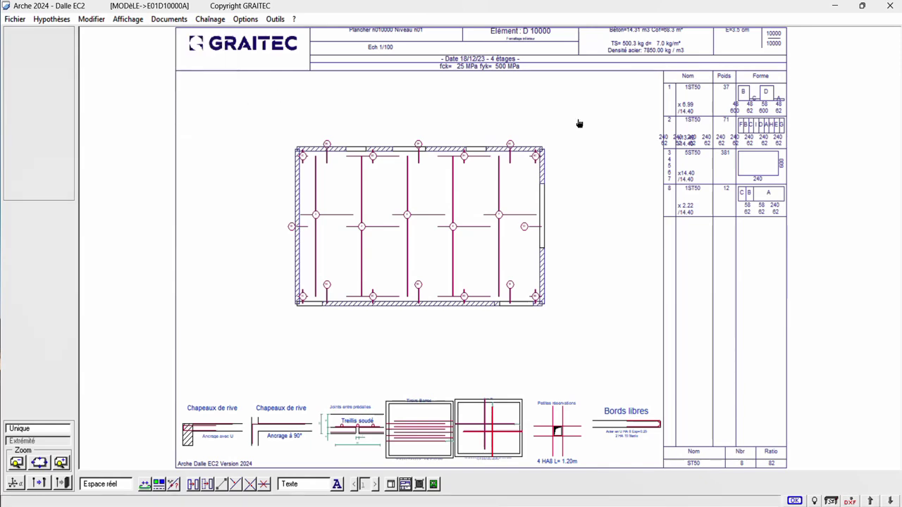
# Step: Quit the slab design module without saving and return to the Ossature model, declining to save it too
pyautogui.click(890, 7)
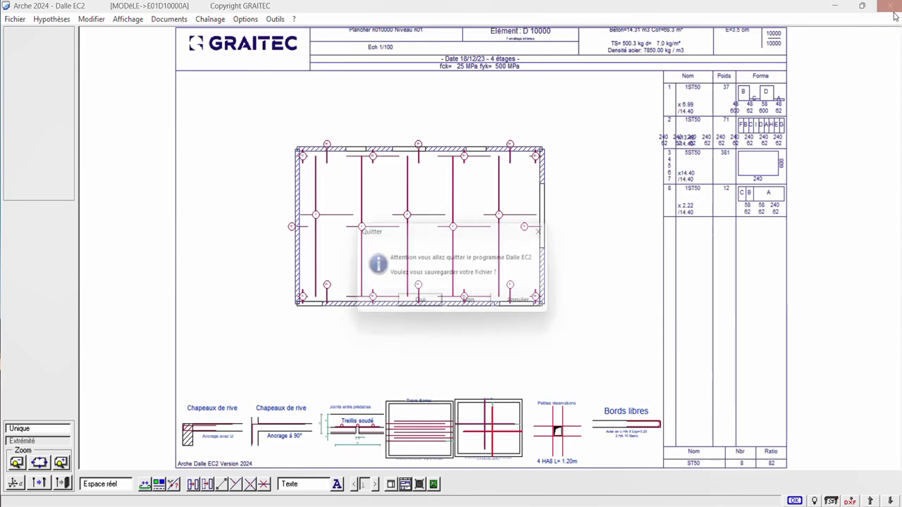
pyautogui.click(476, 305)
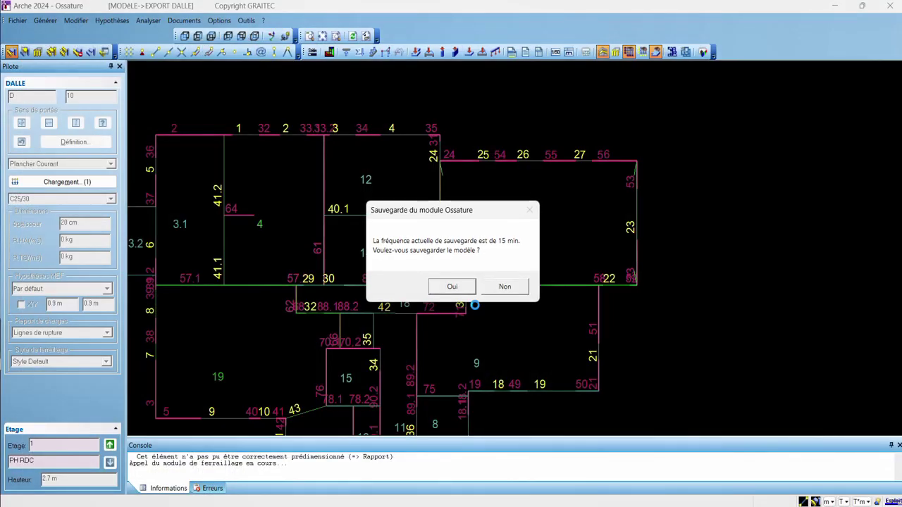
pyautogui.click(488, 292)
pyautogui.click(493, 291)
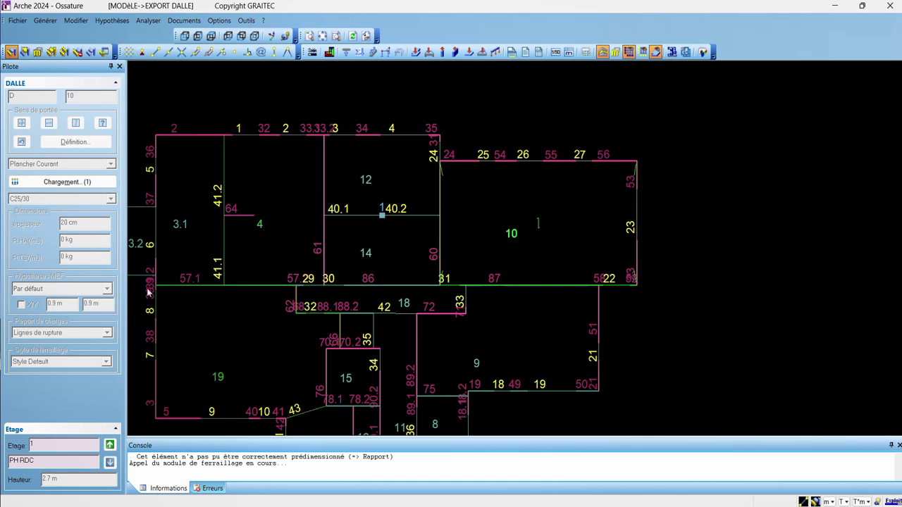
# Step: Move up to storey 3 (PH R+2) and select slab 10
pyautogui.click(109, 446)
pyautogui.click(109, 445)
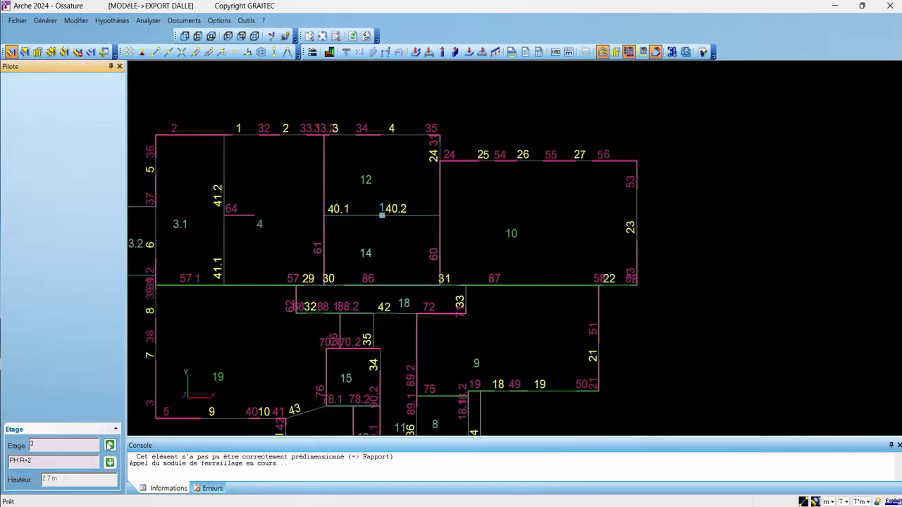
pyautogui.click(623, 260)
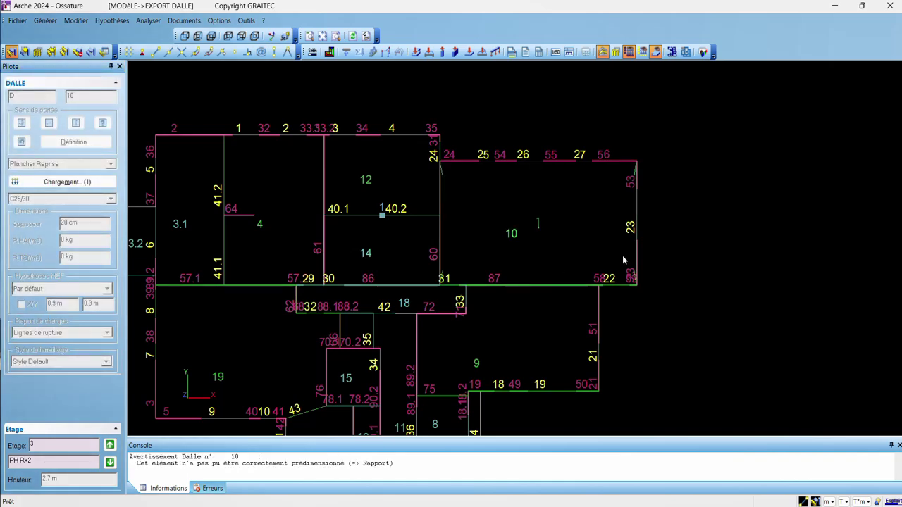
# Step: Show storeys 3 to 4 together and examine which walls of the storey above bear on slab 10
pyautogui.doubleClick(474, 114)
pyautogui.moveTo(484, 305); pyautogui.dragTo(438, 303)
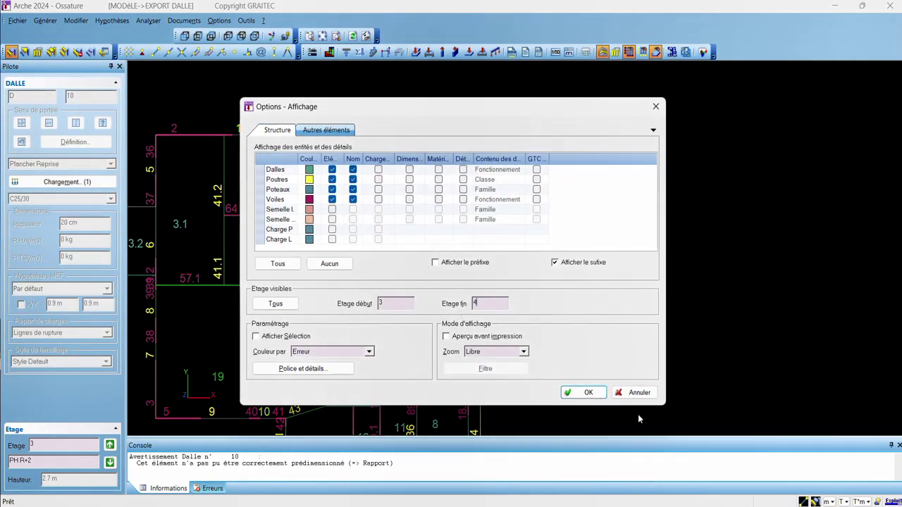
pyautogui.click(585, 393)
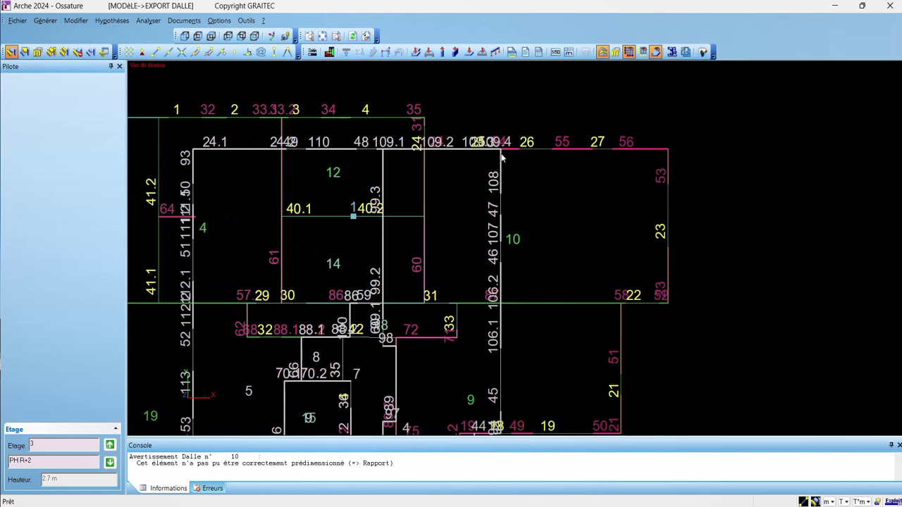
pyautogui.moveTo(434, 377); pyautogui.dragTo(445, 324, button='middle')
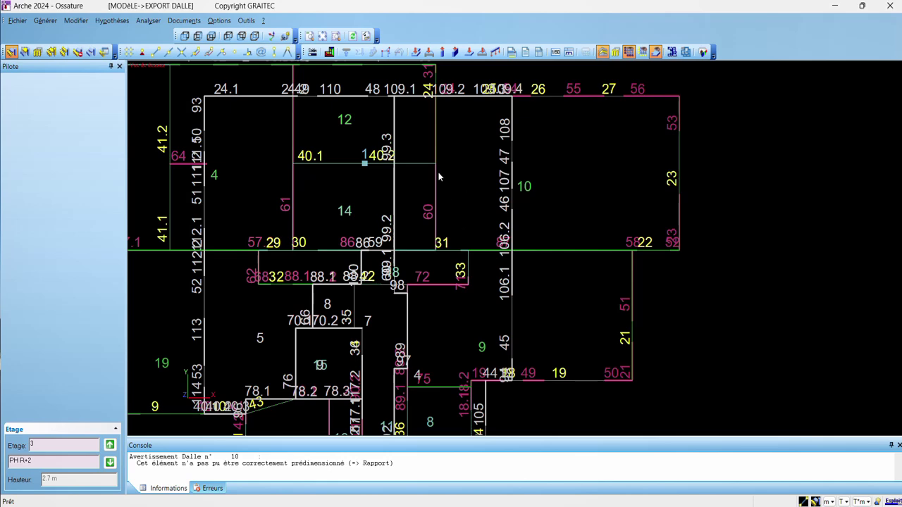
# Step: Limit the display to storey 3 only and send slab 10 to its reinforcement module
pyautogui.hotkey('alt', 'x')
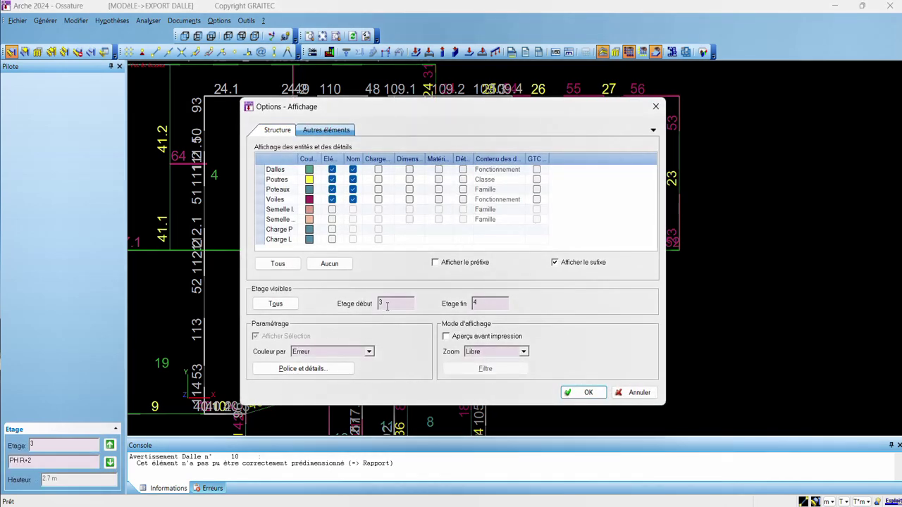
pyautogui.click(588, 393)
pyautogui.click(667, 210)
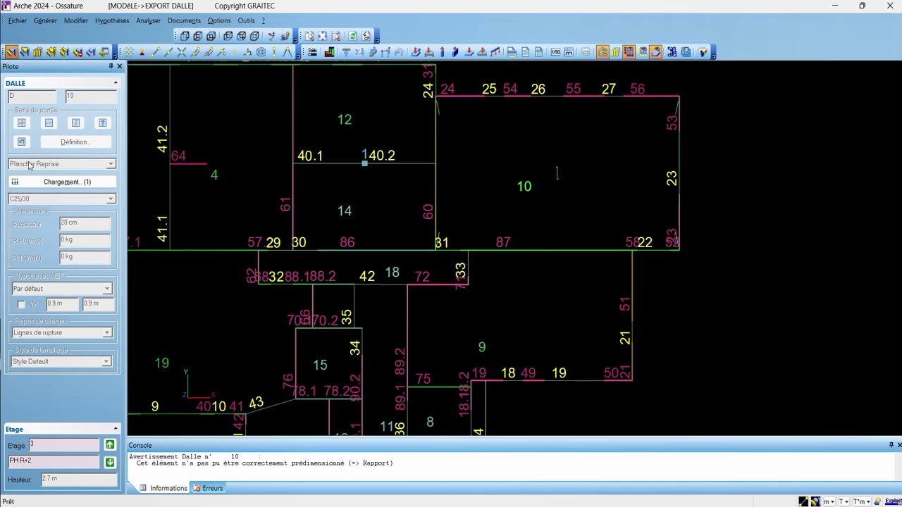
pyautogui.rightClick(663, 250)
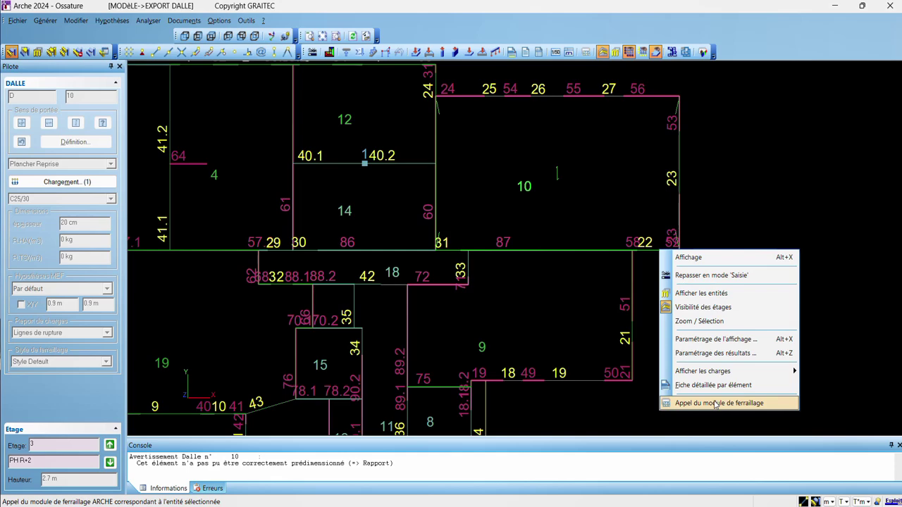
pyautogui.click(715, 403)
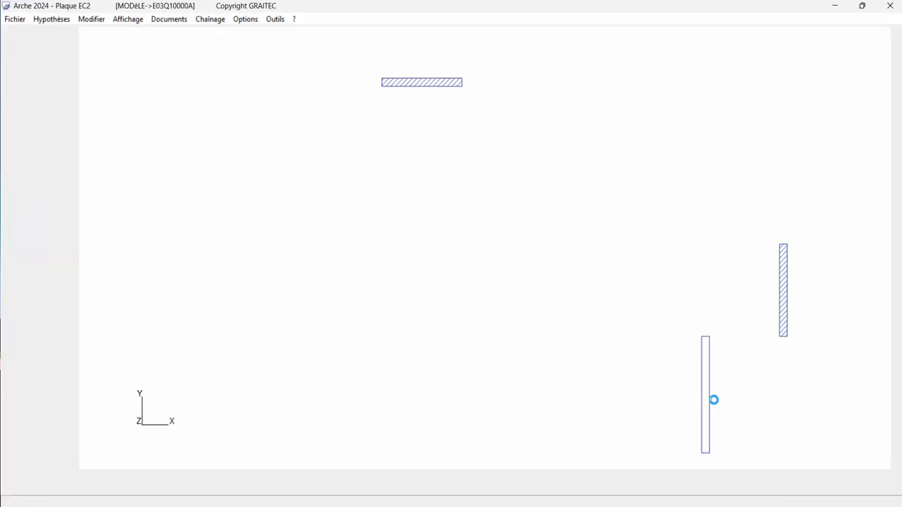
# Step: Delete the five beam and wall supports that extend outside the slab's perimeter
pyautogui.scroll(-1, 646, 282)
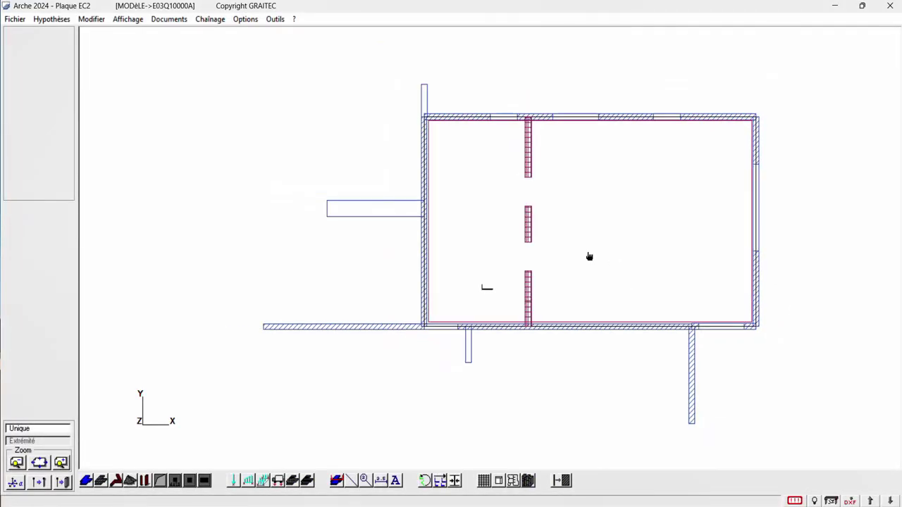
pyautogui.moveTo(591, 256); pyautogui.dragTo(548, 258, button='middle')
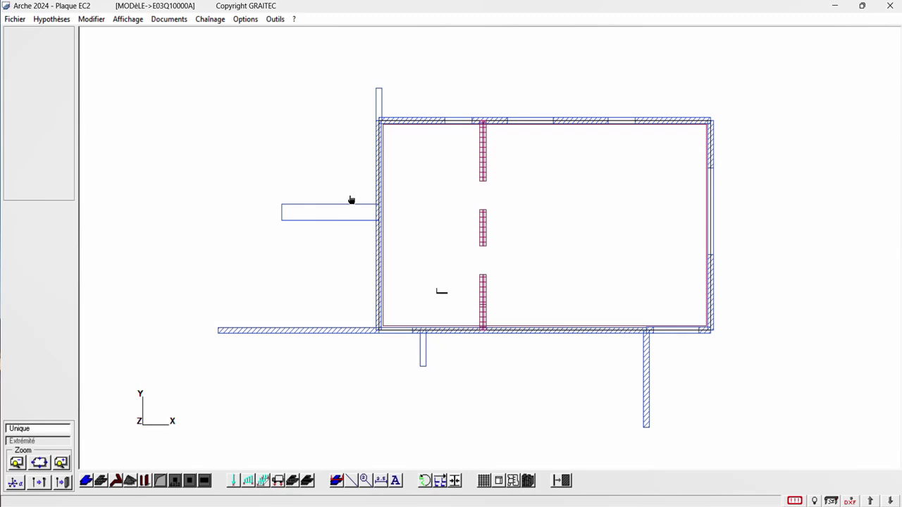
pyautogui.click(352, 217)
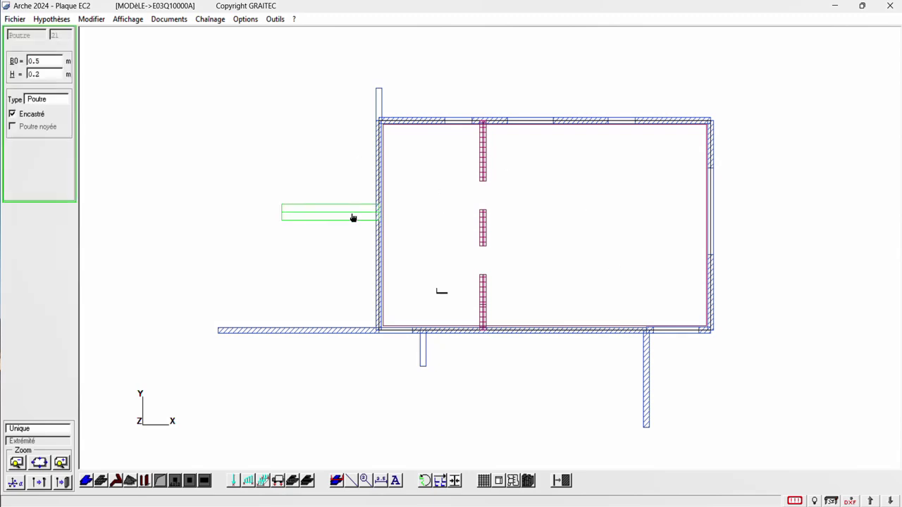
pyautogui.press('Delete')
pyautogui.click(382, 96)
pyautogui.press('Delete')
pyautogui.click(349, 333)
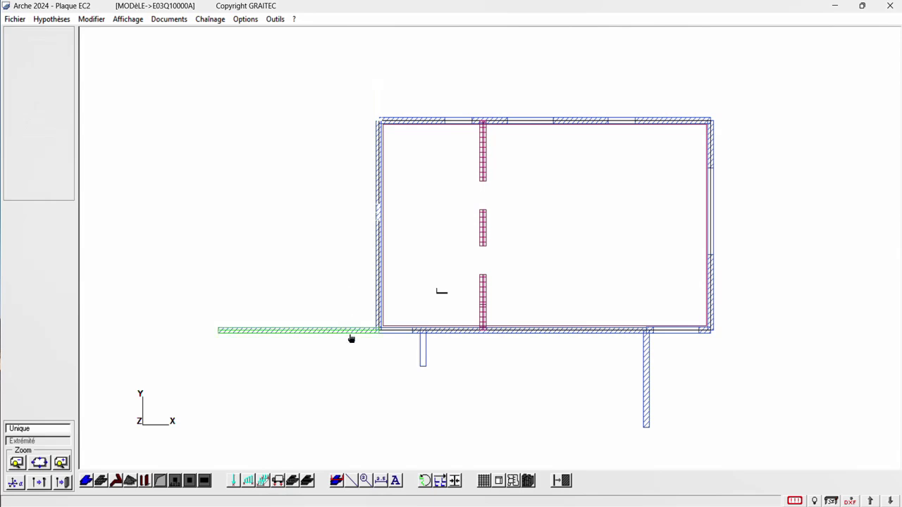
pyautogui.press('Delete')
pyautogui.click(428, 361)
pyautogui.press('Delete')
pyautogui.click(651, 375)
pyautogui.press('Delete')
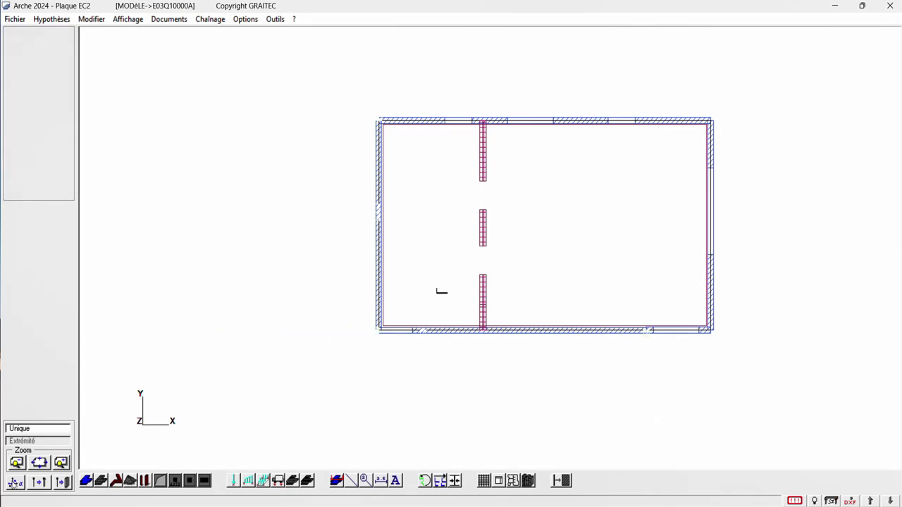
# Step: Switch to the predefined north-east perspective view to examine the slab with its supports and loads
pyautogui.click(15, 484)
pyautogui.click(108, 183)
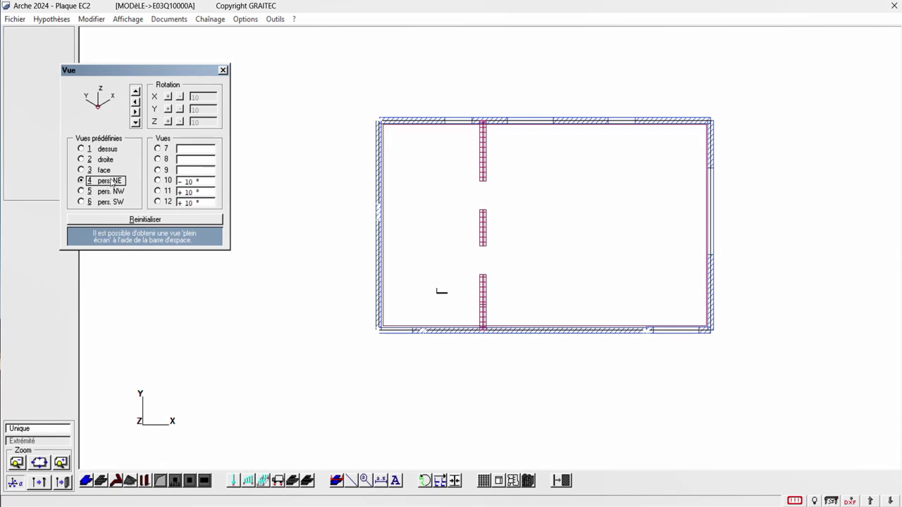
pyautogui.press('Return')
pyautogui.scroll(4, 544, 194)
pyautogui.scroll(5, 544, 193)
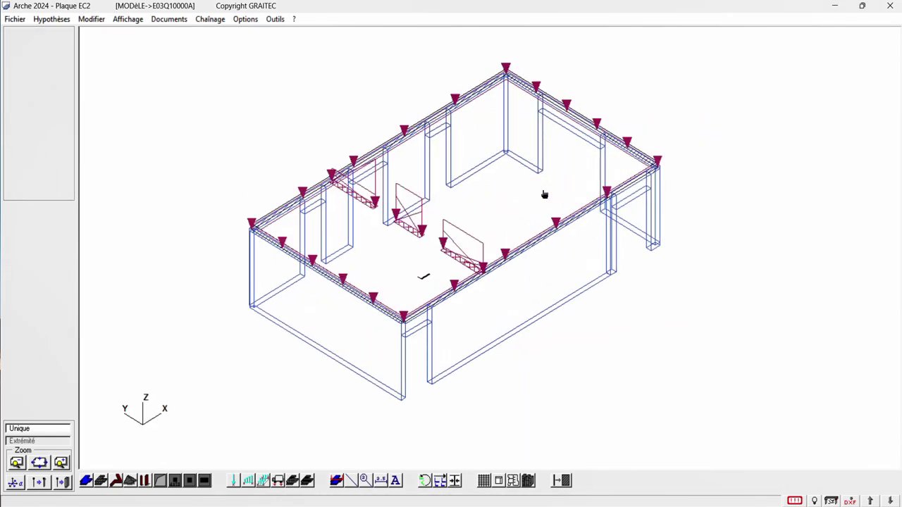
pyautogui.scroll(-1, 544, 194)
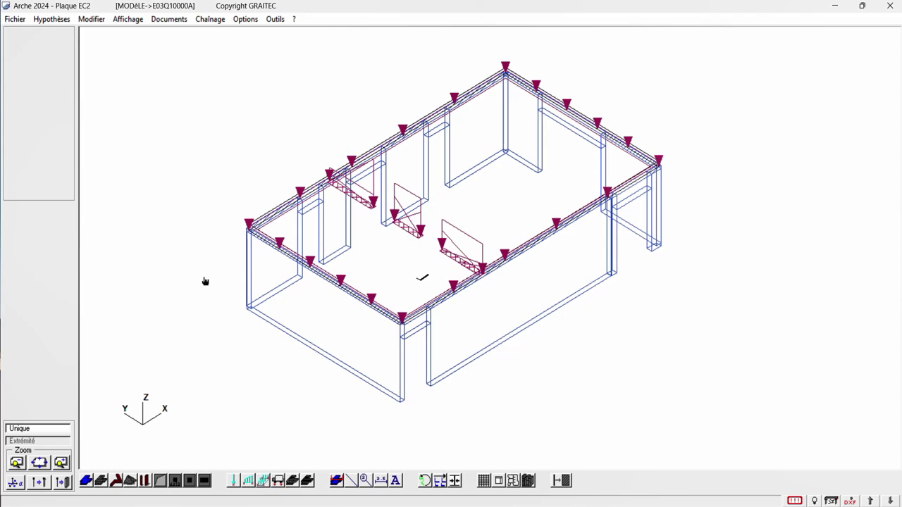
# Step: Inspect the values of the slab's surface load and of the middle interior line load
pyautogui.click(253, 236)
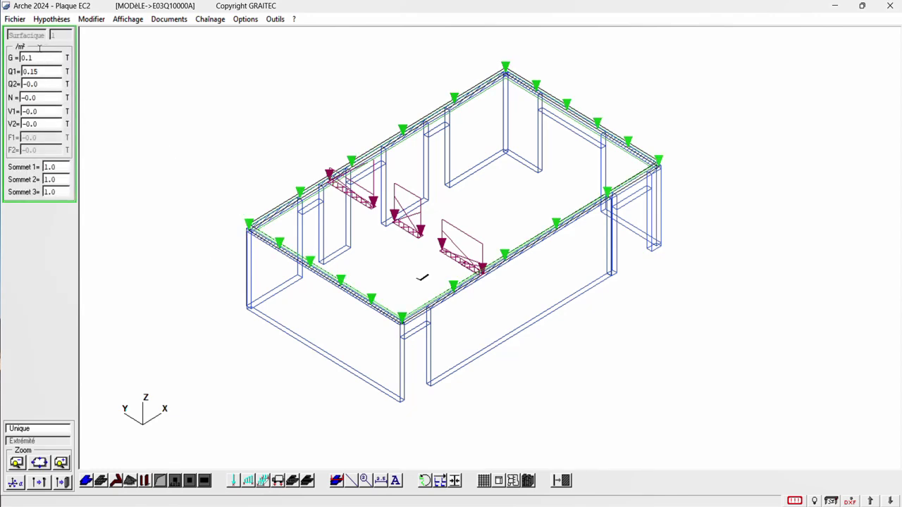
pyautogui.click(36, 58)
pyautogui.click(414, 227)
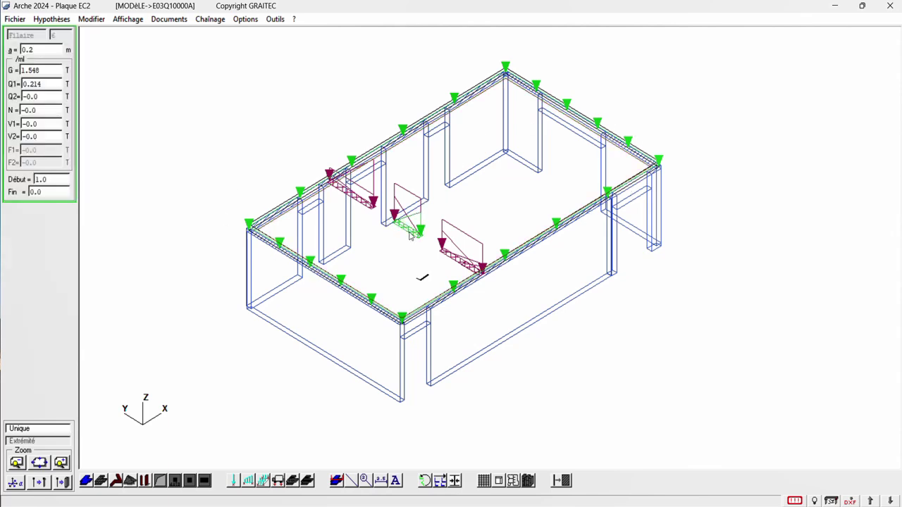
pyautogui.click(33, 95)
# Step: Select the slab plate itself and check its thickness, slope and mesh properties
pyautogui.click(430, 309)
pyautogui.click(417, 310)
pyautogui.click(417, 309)
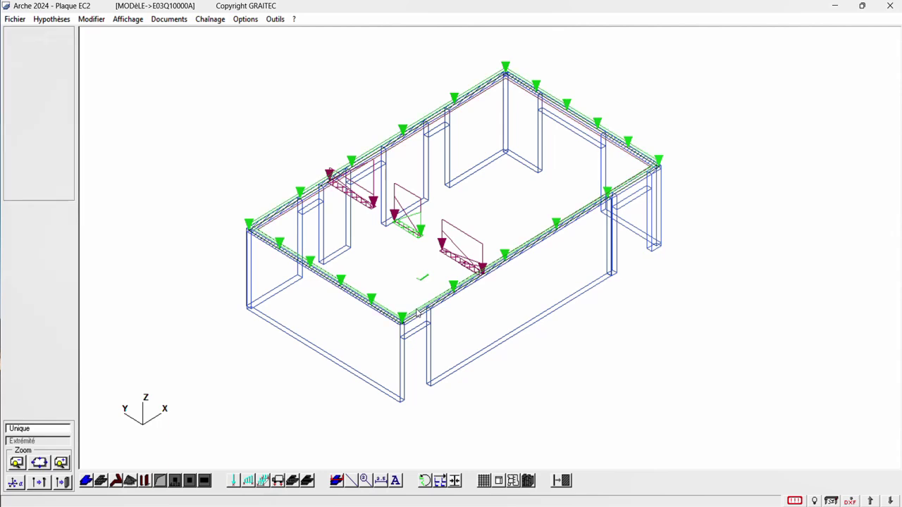
pyautogui.click(416, 314)
pyautogui.click(416, 309)
pyautogui.scroll(-3, 525, 269)
pyautogui.click(453, 294)
pyautogui.click(454, 299)
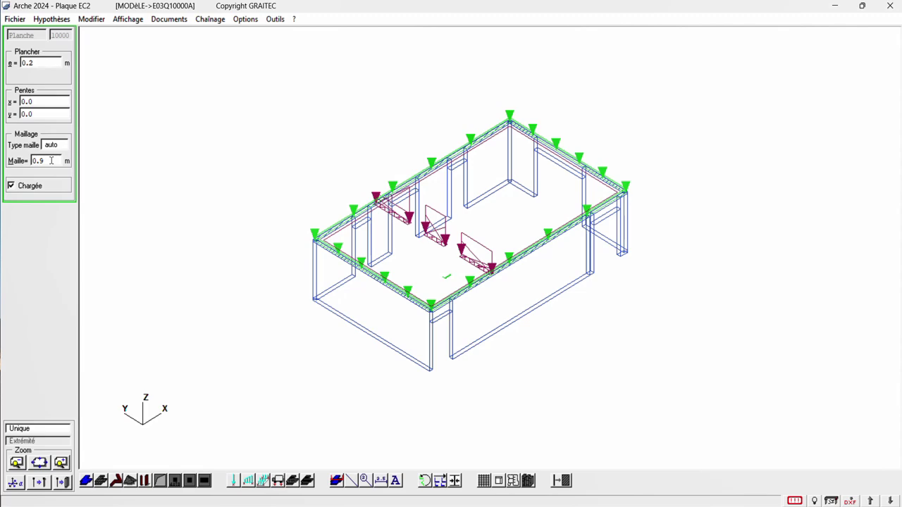
# Step: Review the reinforced concrete assumptions, and set both the top and bottom concrete covers to 0.035 m
pyautogui.click(52, 19)
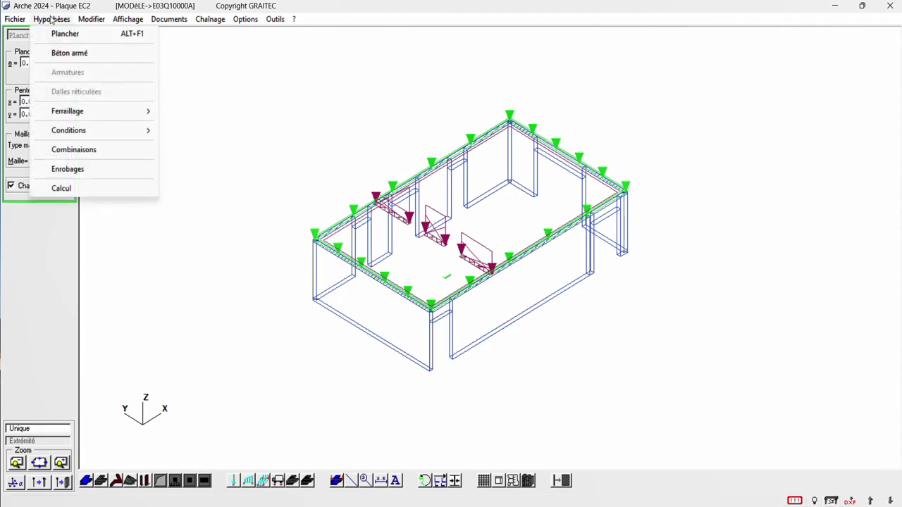
pyautogui.click(62, 53)
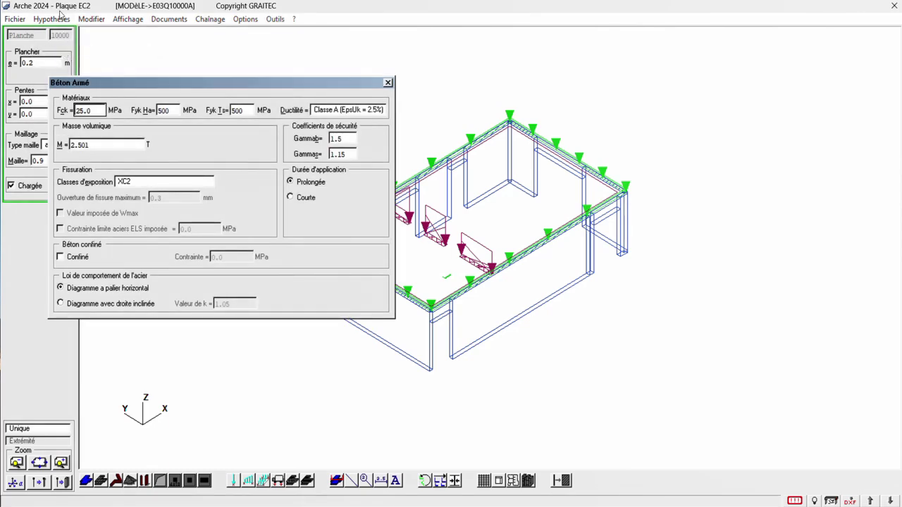
pyautogui.click(62, 18)
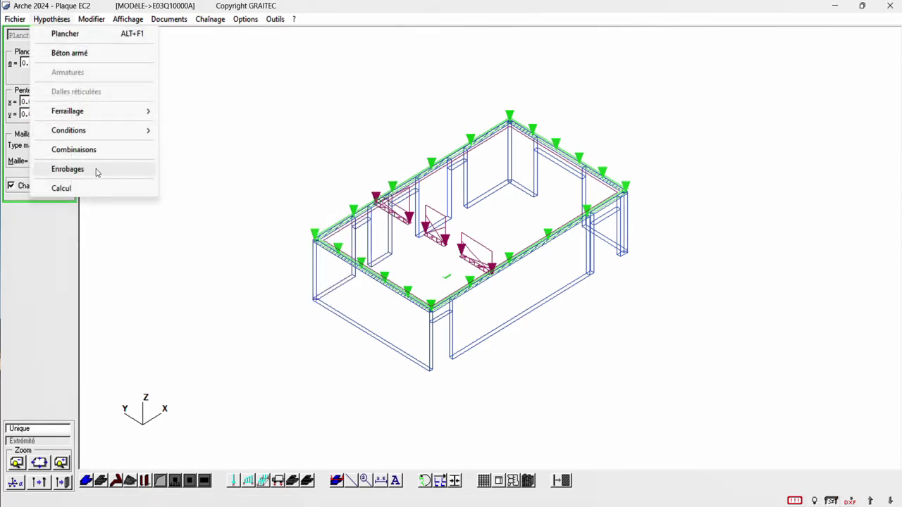
pyautogui.click(97, 172)
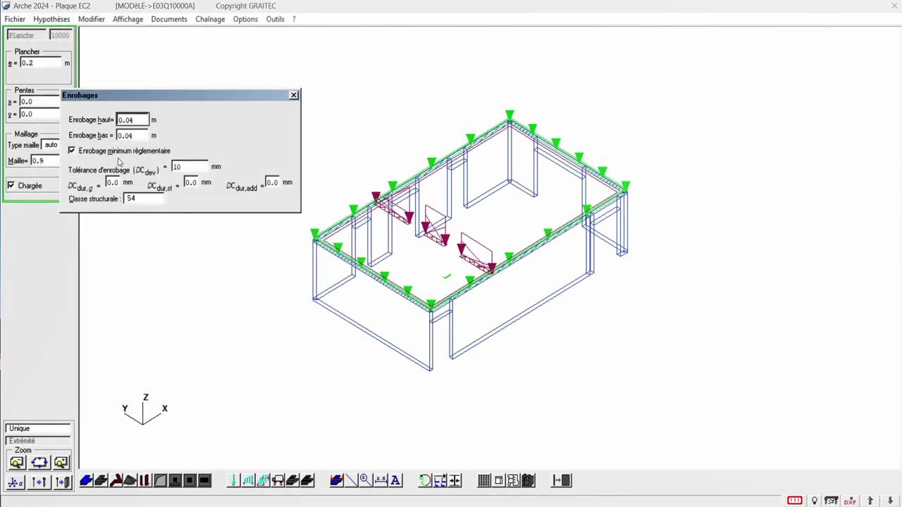
pyautogui.doubleClick(120, 120)
pyautogui.write('0.')
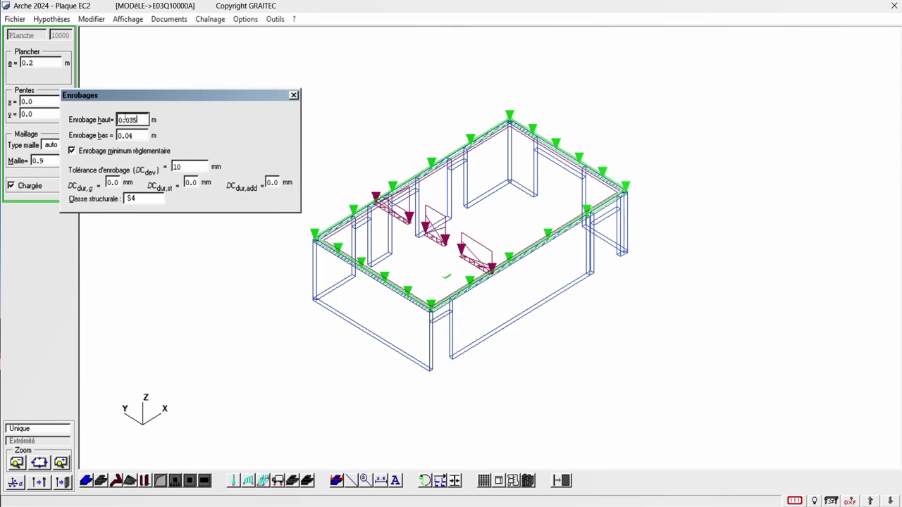
pyautogui.doubleClick(123, 135)
pyautogui.write('0.035')
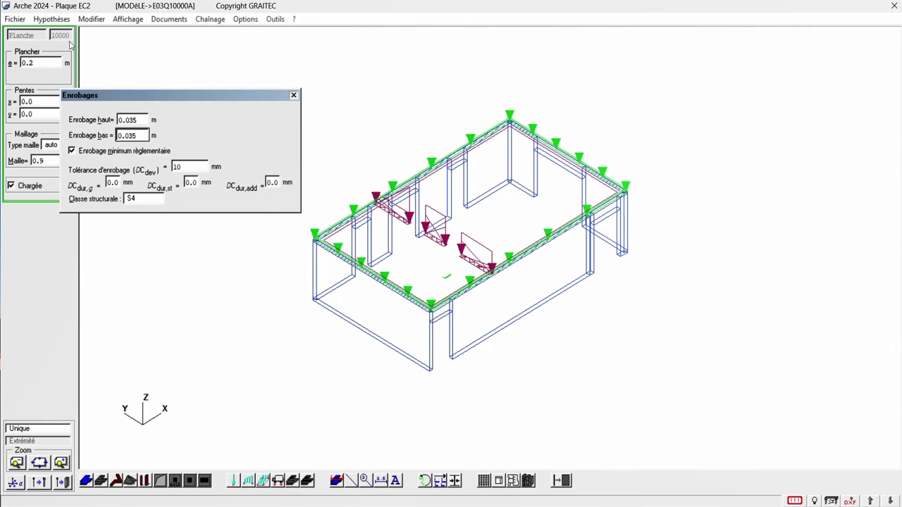
pyautogui.click(294, 94)
# Step: Review the calculation assumptions for self-weight, wall modelling, mesh refinement and minimum densities, and run the plate calculation
pyautogui.click(51, 19)
pyautogui.click(62, 188)
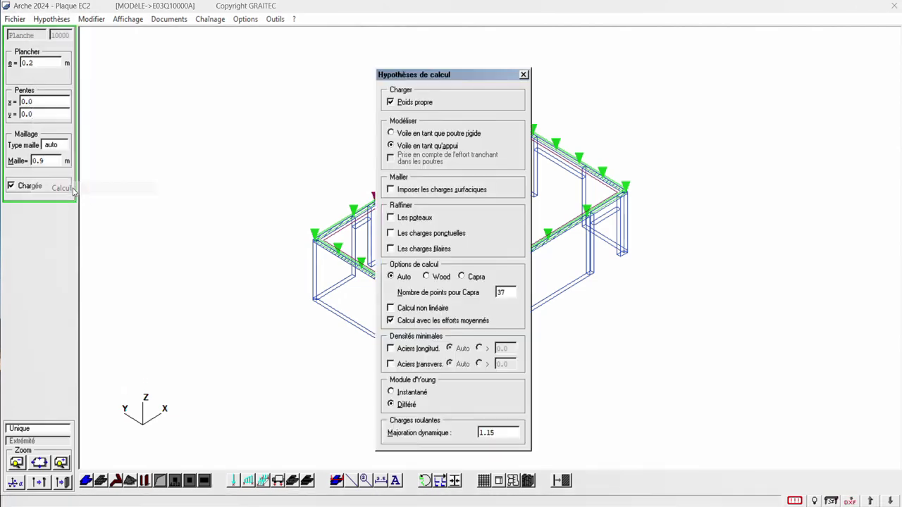
pyautogui.moveTo(731, 73); pyautogui.dragTo(765, 68)
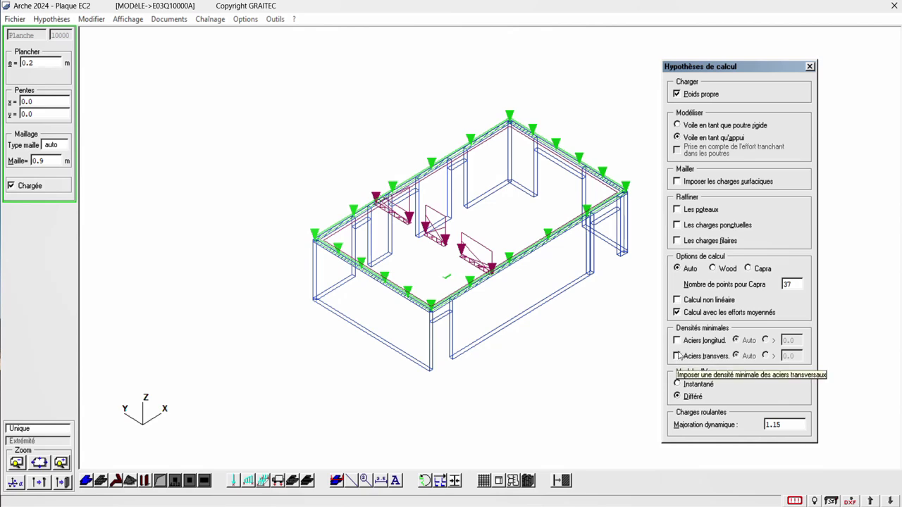
pyautogui.click(810, 66)
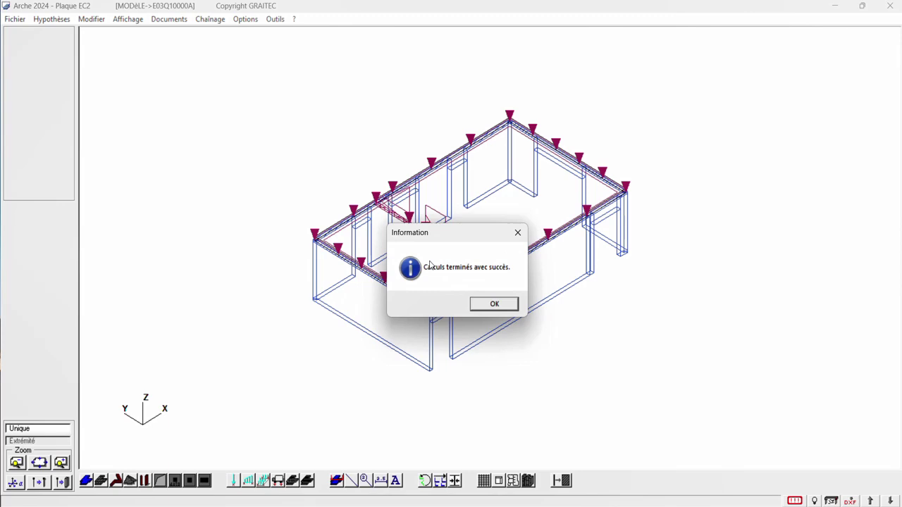
pyautogui.click(509, 306)
# Step: Display the ELU reinforcement results and examine the lower and upper steel maps in the X and Y directions
pyautogui.click(117, 22)
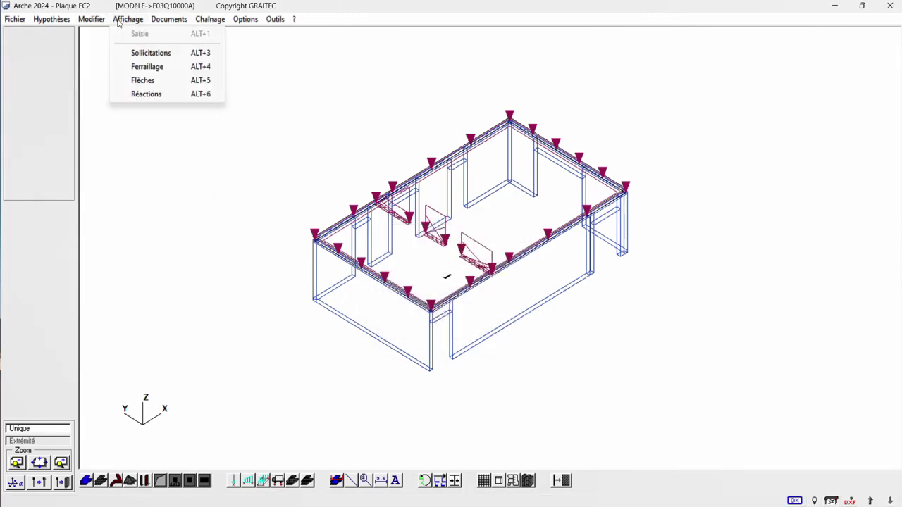
pyautogui.click(136, 69)
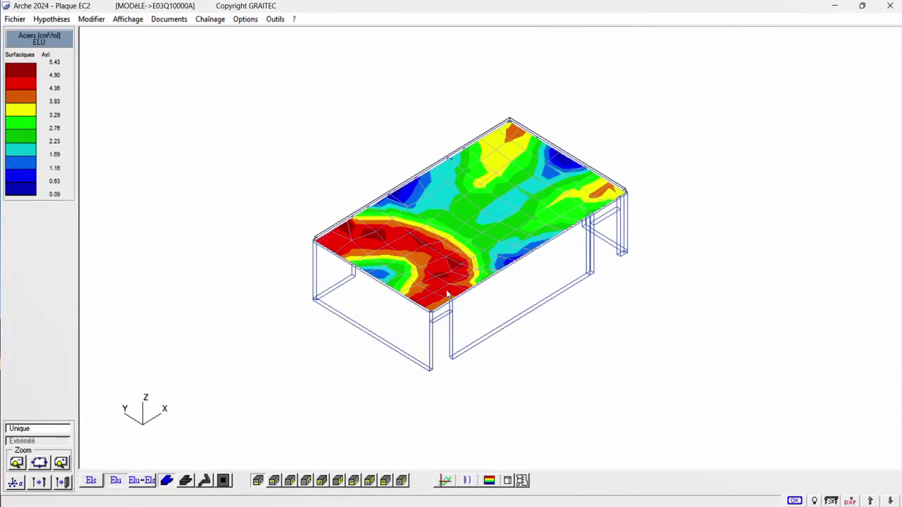
pyautogui.click(96, 486)
pyautogui.click(274, 482)
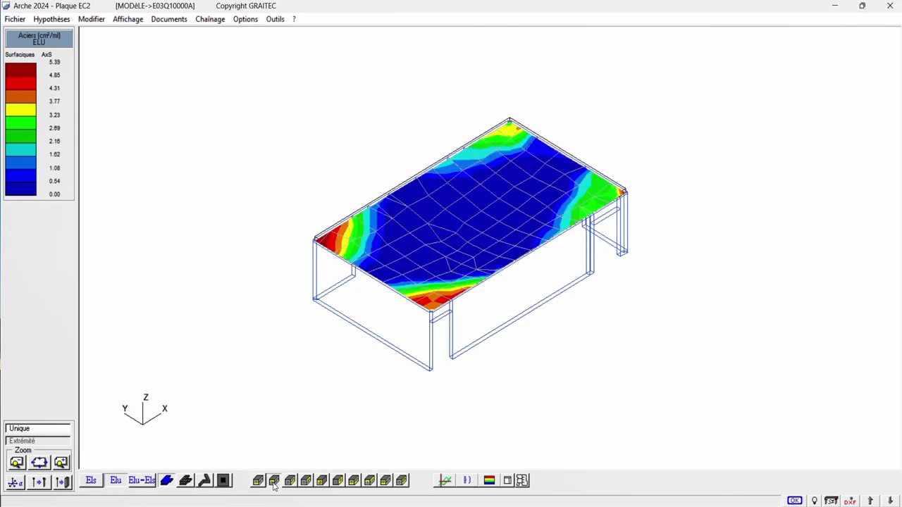
pyautogui.click(289, 481)
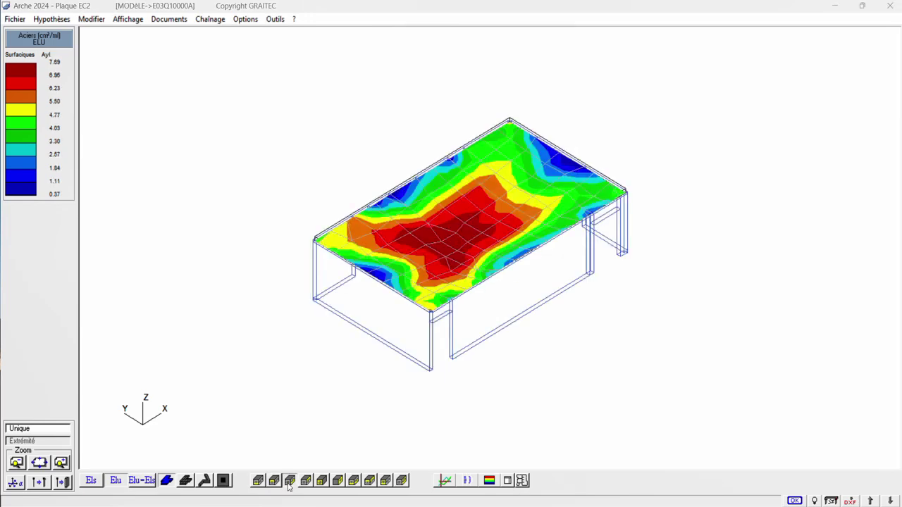
pyautogui.click(261, 484)
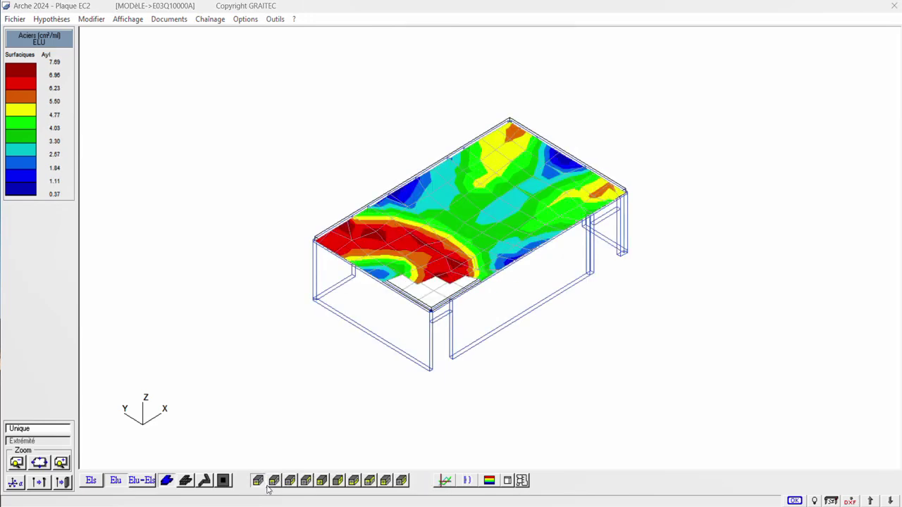
pyautogui.click(291, 483)
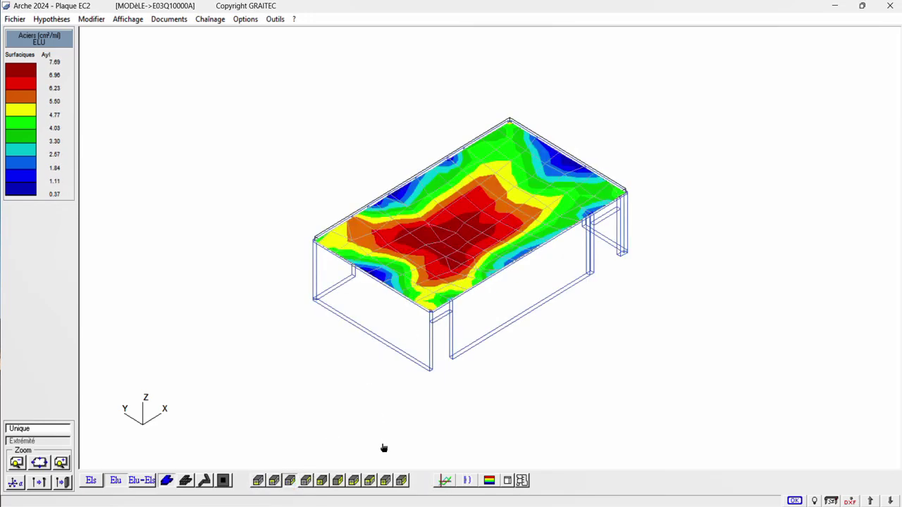
pyautogui.click(321, 481)
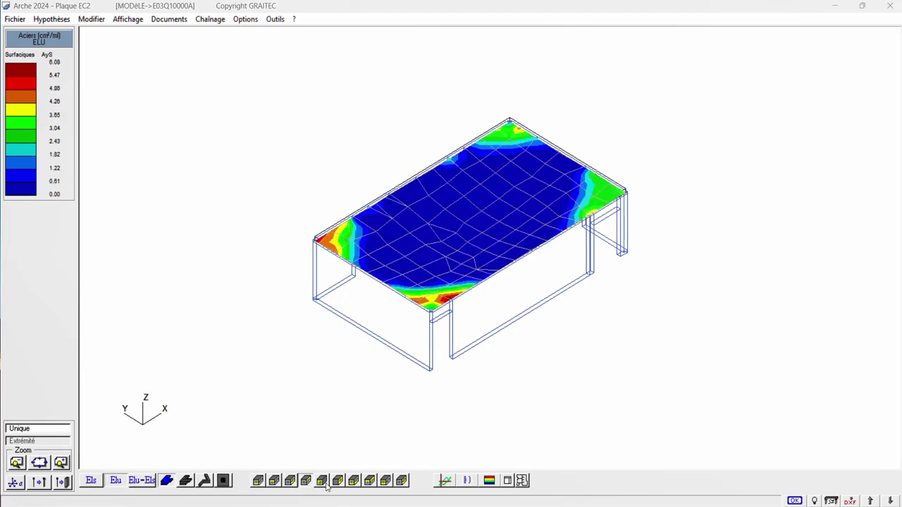
# Step: Examine the maximum ELU reinforcement maps, including the lower X/Y, upper X/Y and combined X-direction envelopes
pyautogui.click(338, 481)
pyautogui.click(353, 482)
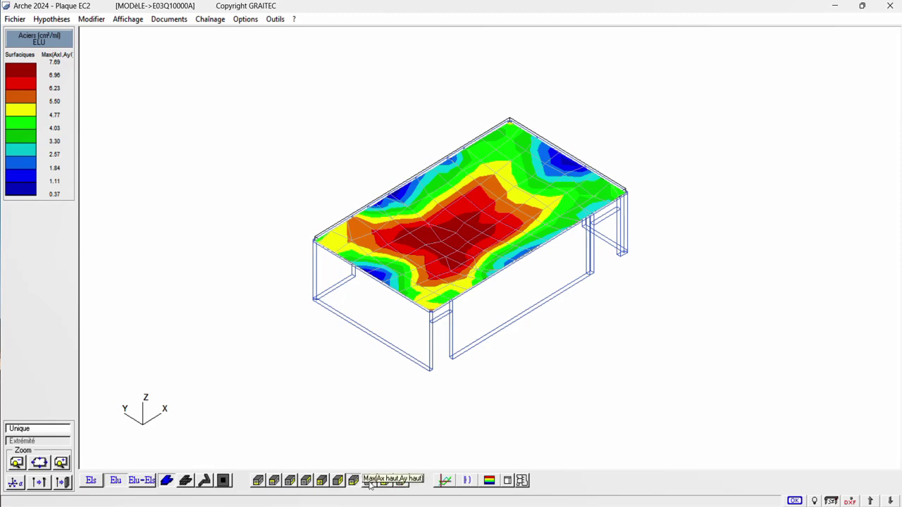
pyautogui.click(367, 481)
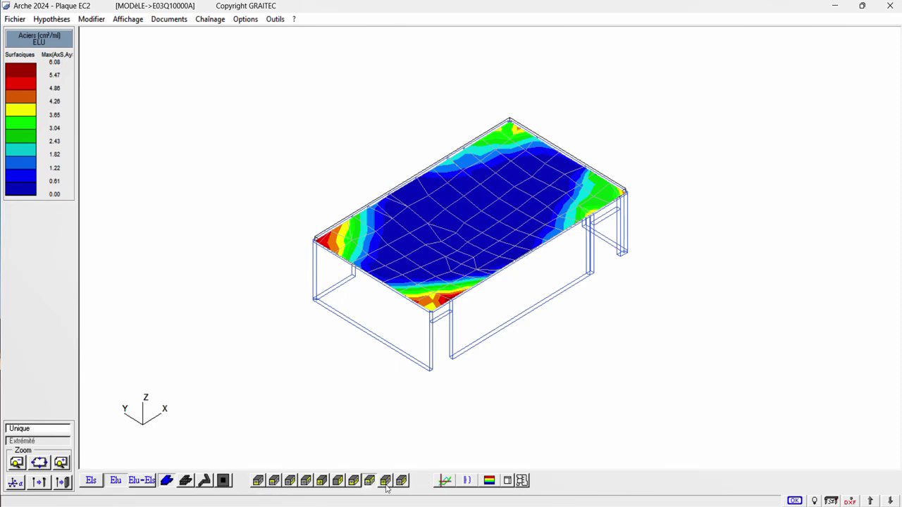
pyautogui.click(386, 481)
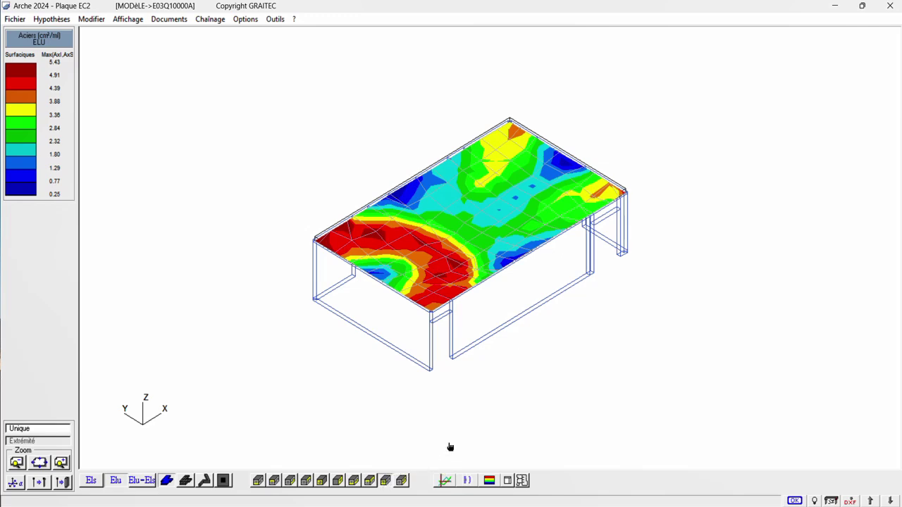
# Step: Close the plate module and return to Ossature without importing the concrete section and reinforcement changes
pyautogui.click(891, 7)
pyautogui.click(480, 308)
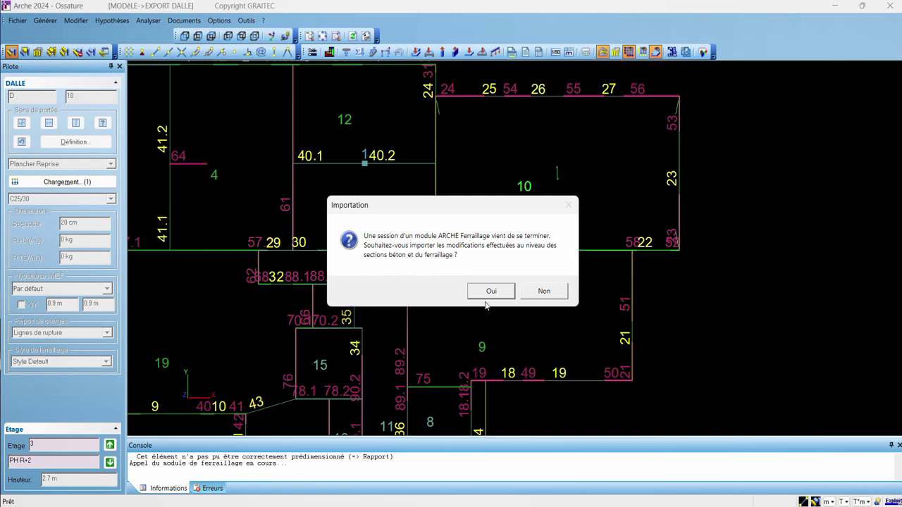
pyautogui.click(542, 292)
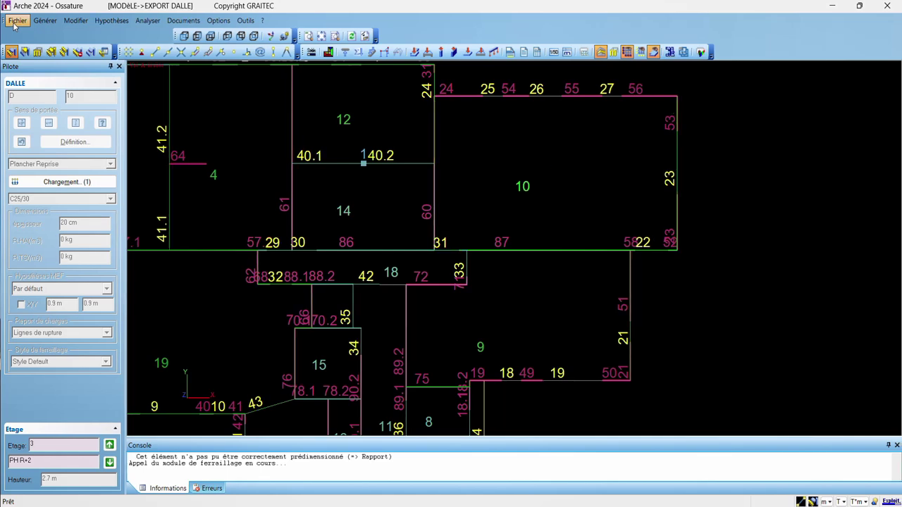
# Step: Export the model as a BIM Graitec archive named "Modèle dalle export", including load-descent forces expressed in the global coordinate system
pyautogui.click(14, 23)
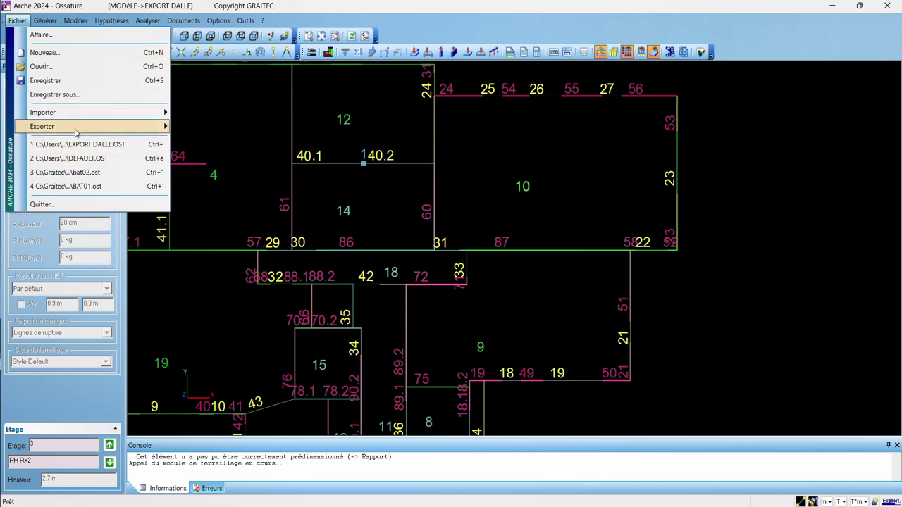
pyautogui.moveTo(76, 129)
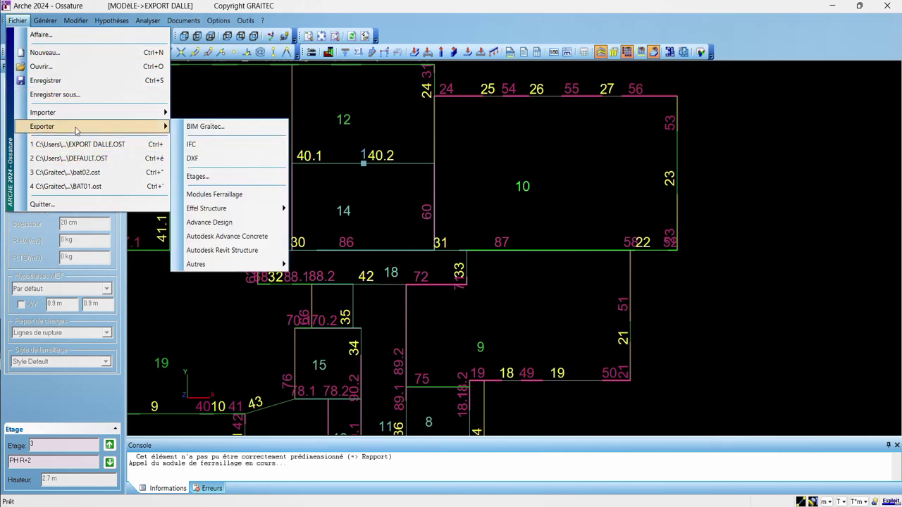
pyautogui.click(198, 125)
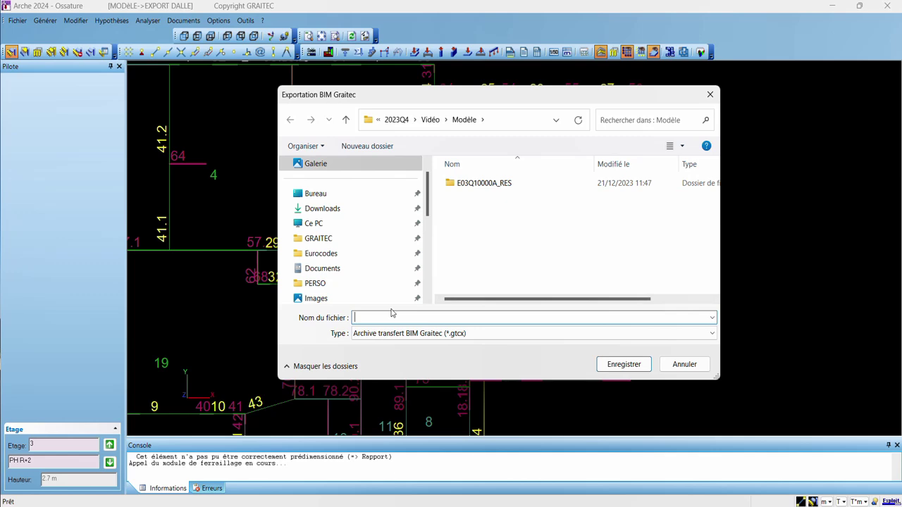
pyautogui.write('Modèle dalle export')
pyautogui.press('Return')
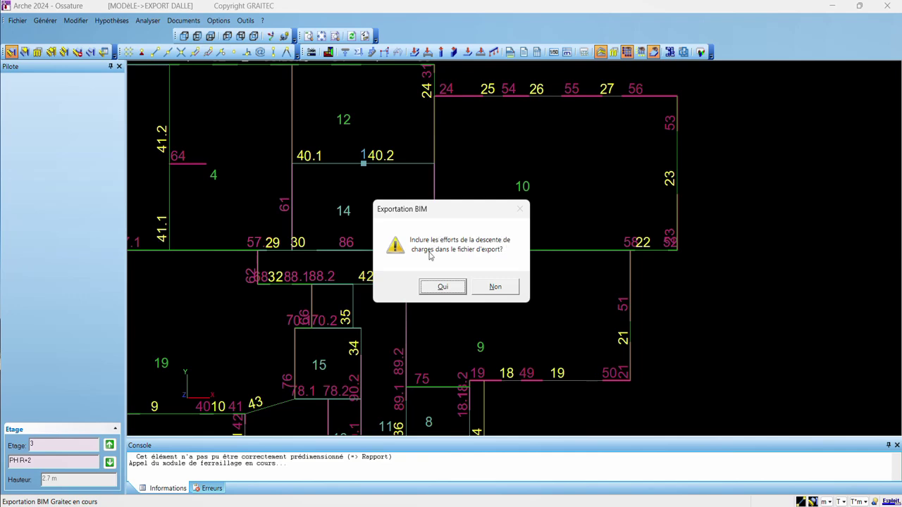
pyautogui.click(443, 287)
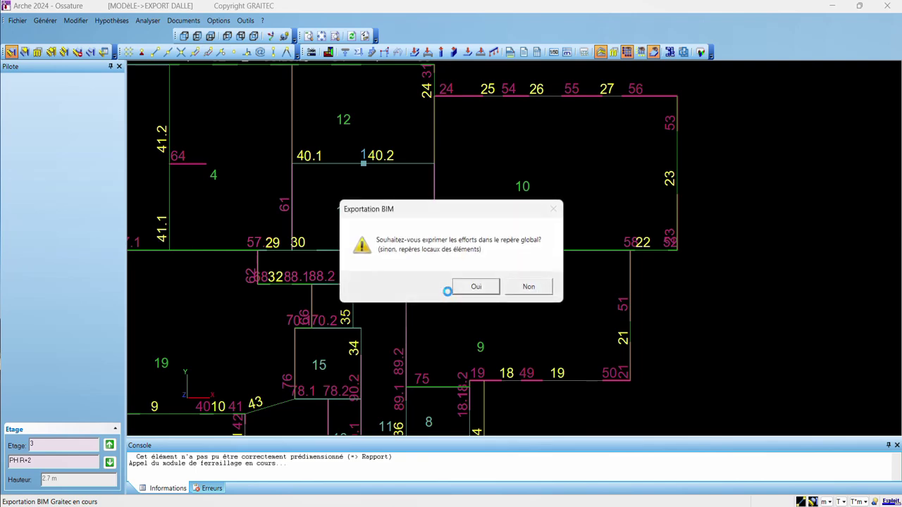
pyautogui.click(466, 287)
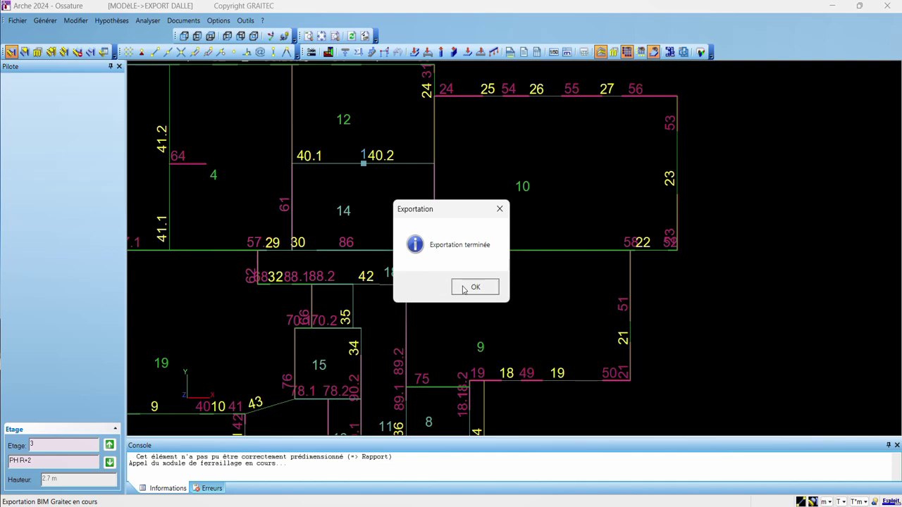
pyautogui.click(472, 287)
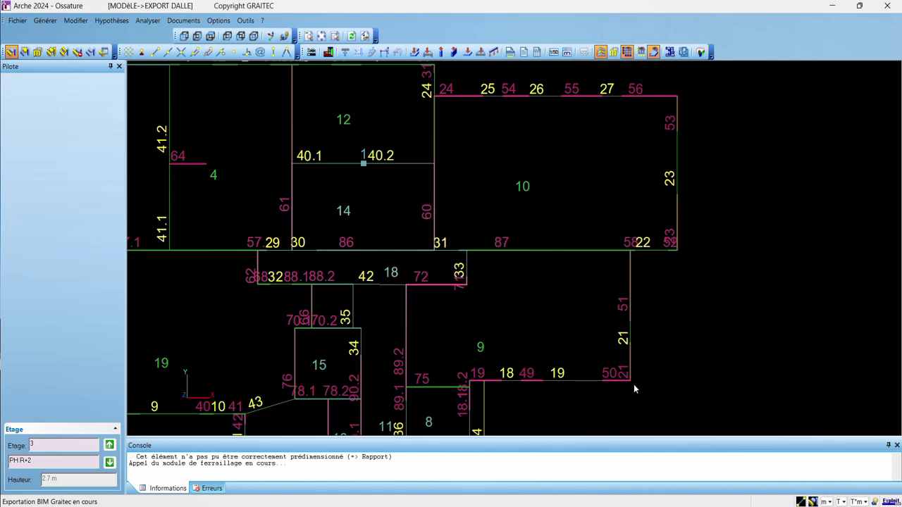
# Step: Switch to Advance Design and start a Graitec BIM import, declining to import the GTC file into the existing model
pyautogui.moveTo(524, 506)
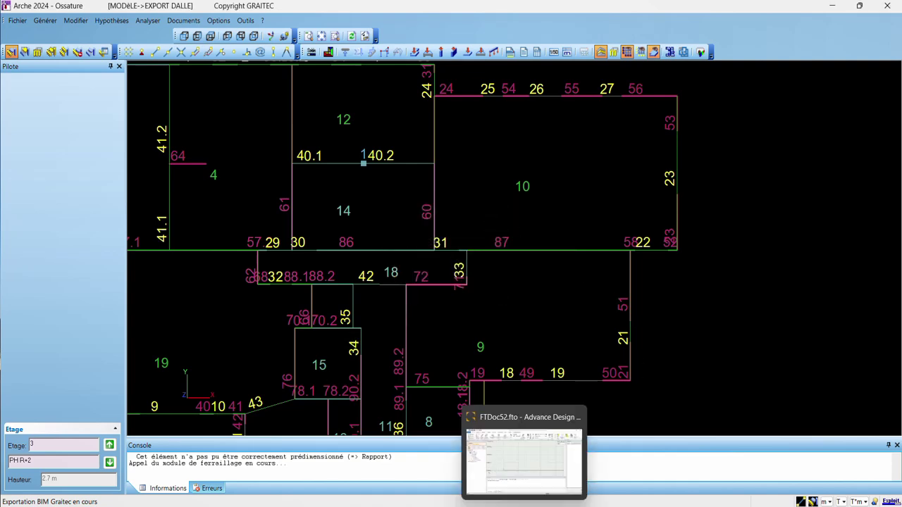
pyautogui.click(523, 458)
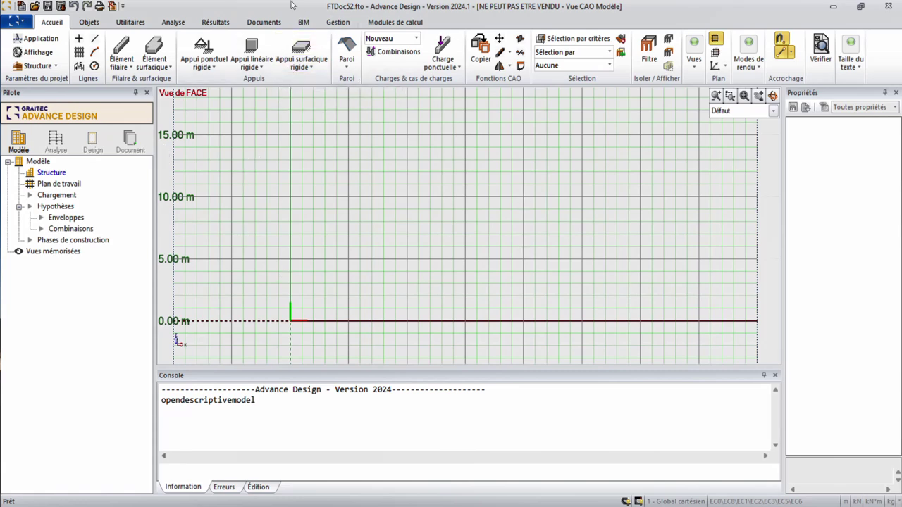
pyautogui.click(337, 26)
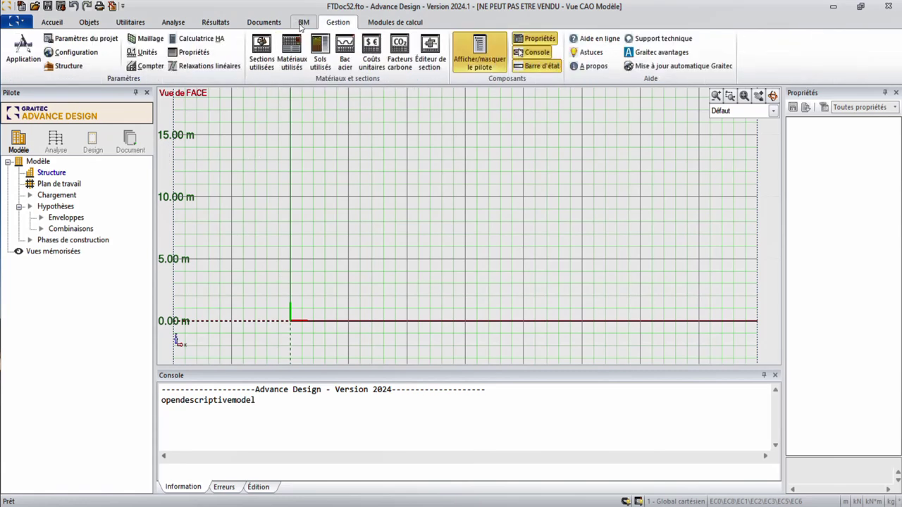
pyautogui.click(301, 26)
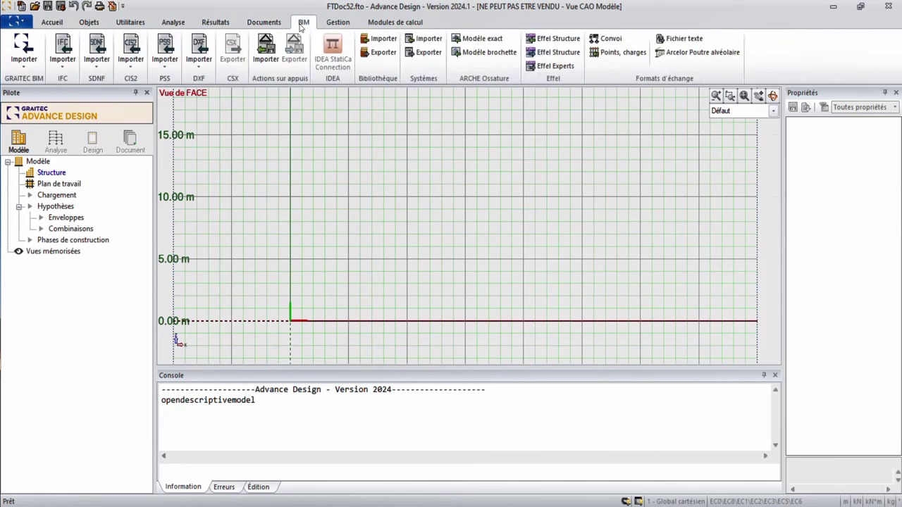
pyautogui.click(19, 69)
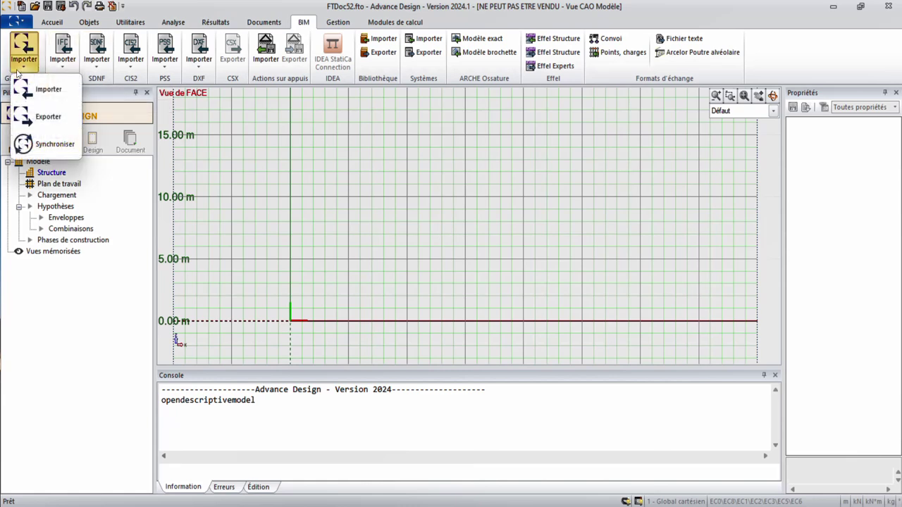
pyautogui.click(54, 90)
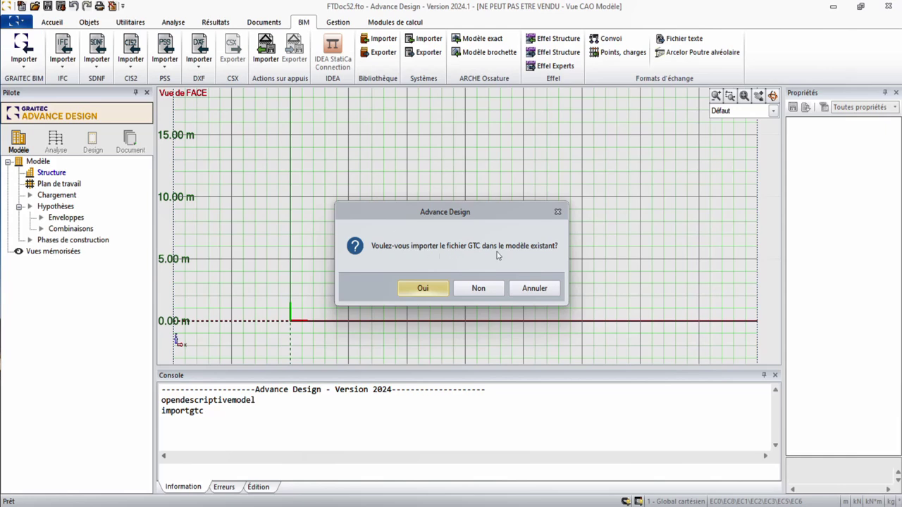
pyautogui.click(496, 286)
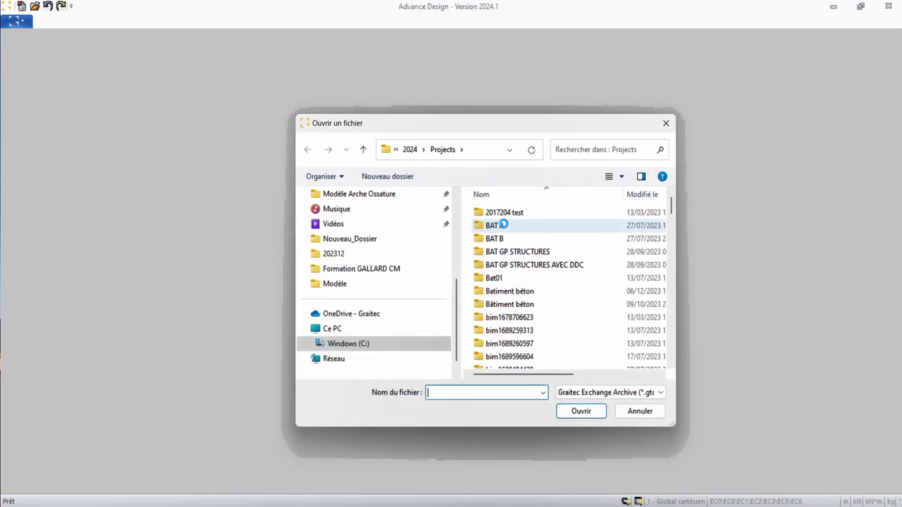
# Step: Open the exported archive "Modèle dalle export.gtcx" from the Modèle folder for import
pyautogui.scroll(-5, 540, 274)
pyautogui.scroll(-1, 399, 296)
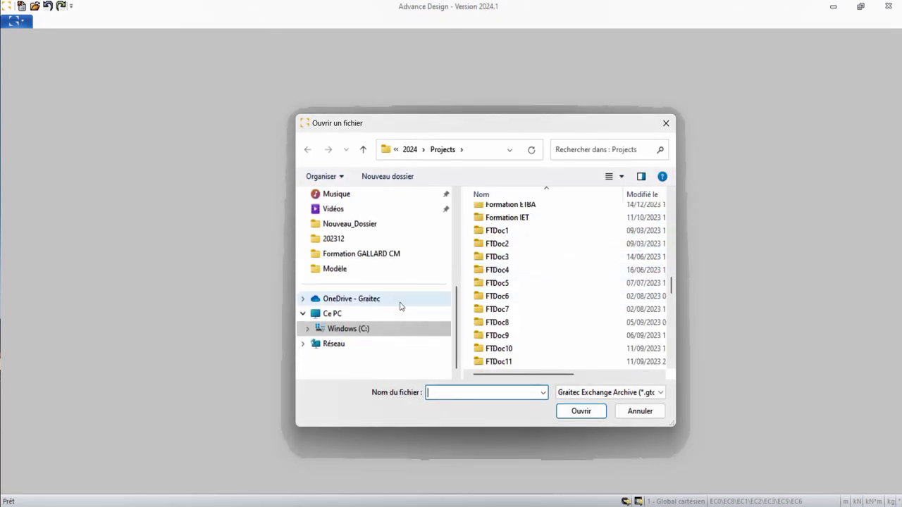
pyautogui.scroll(5, 399, 305)
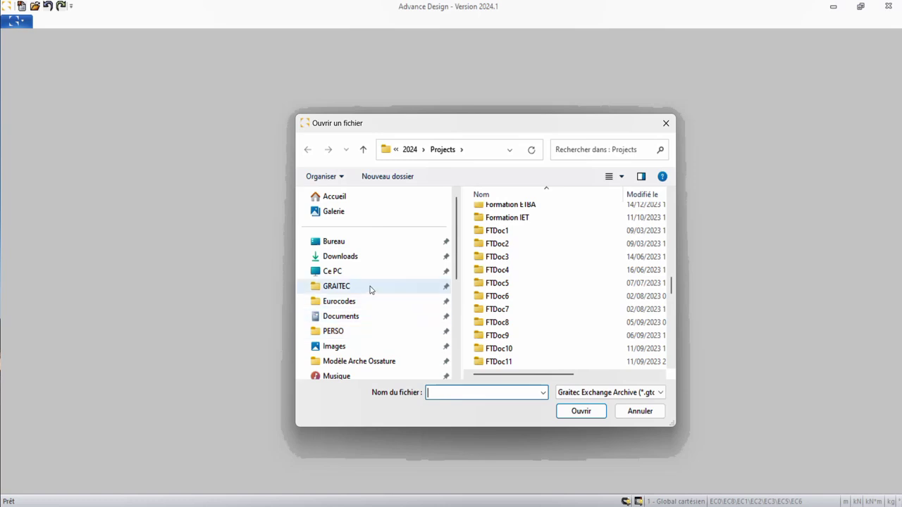
pyautogui.click(371, 271)
pyautogui.doubleClick(506, 238)
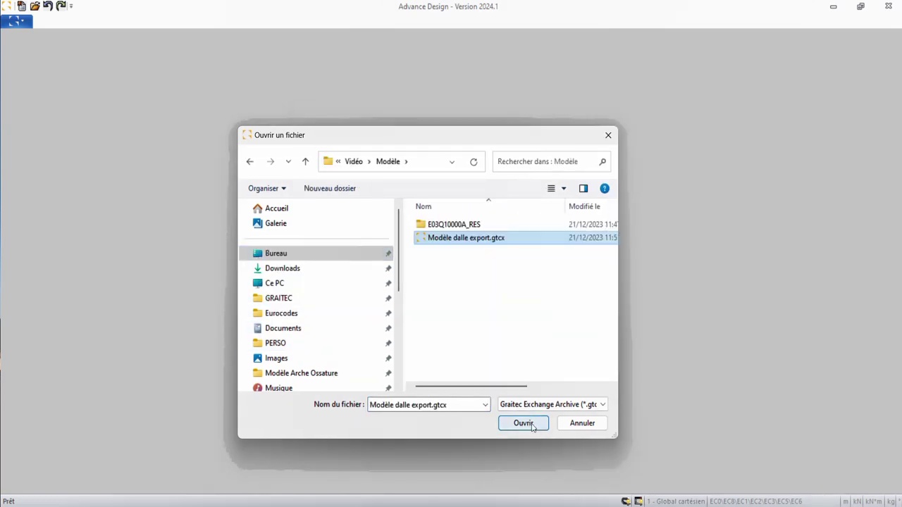
pyautogui.click(530, 425)
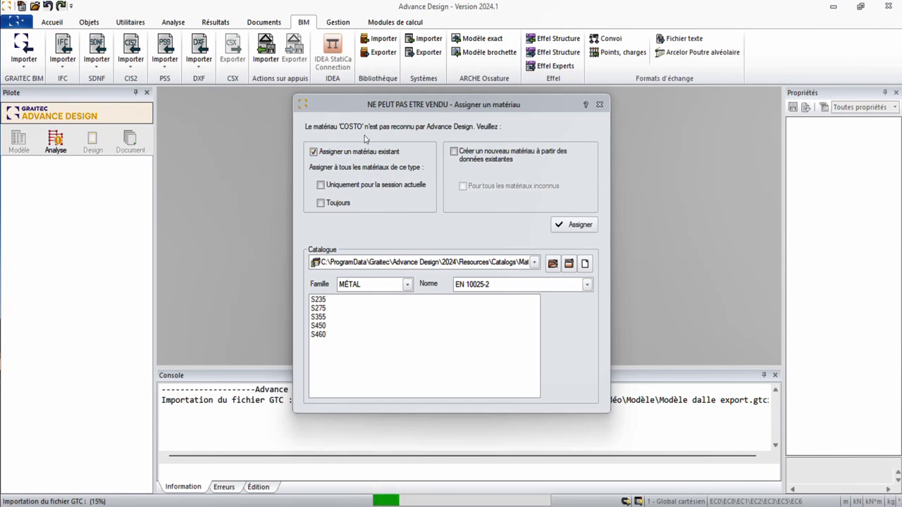
# Step: Create a new material from the existing data for the unrecognised COSTO material and assign it to the Béton family
pyautogui.click(474, 157)
pyautogui.click(585, 225)
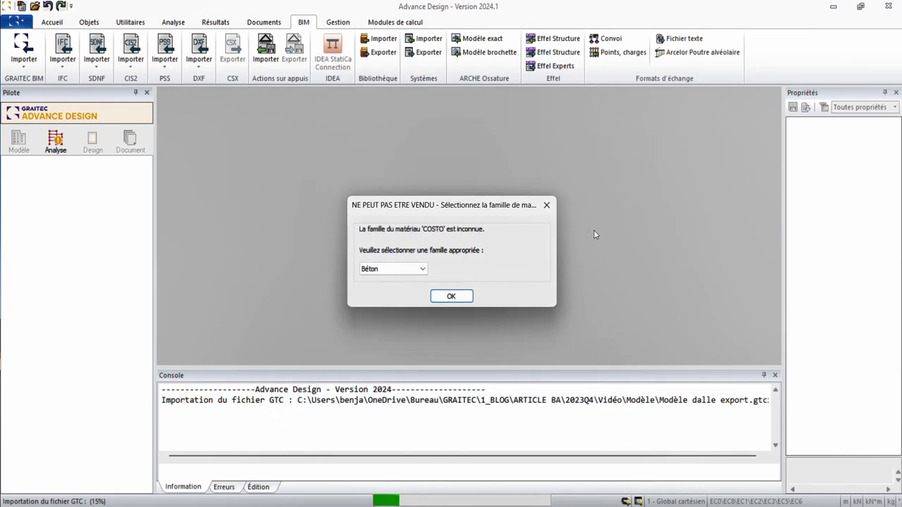
pyautogui.click(471, 299)
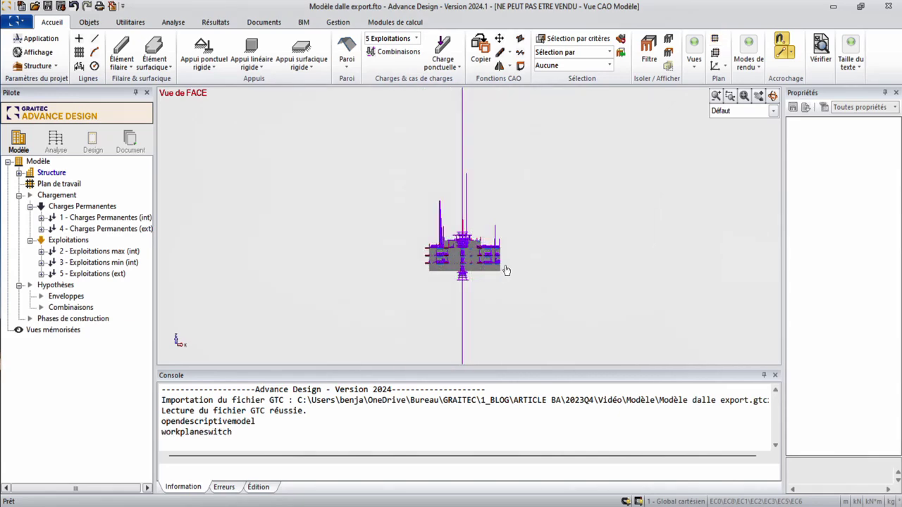
# Step: Show the imported building in 3D and apply automatic scaling to the displayed loads
pyautogui.keyDown('shift'); pyautogui.moveTo(496, 266); pyautogui.dragTo(446, 272, button='middle'); pyautogui.keyUp('shift')
pyautogui.scroll(4, 446, 272)
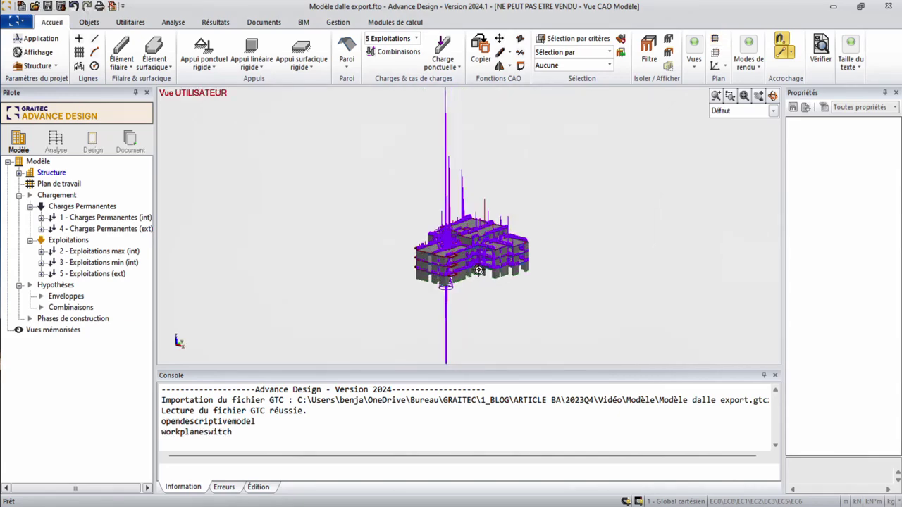
pyautogui.rightClick(560, 219)
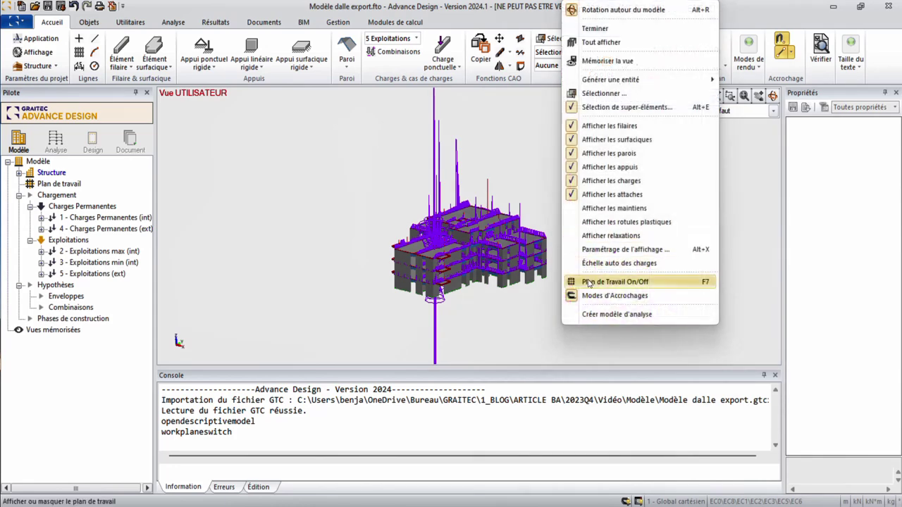
pyautogui.click(595, 265)
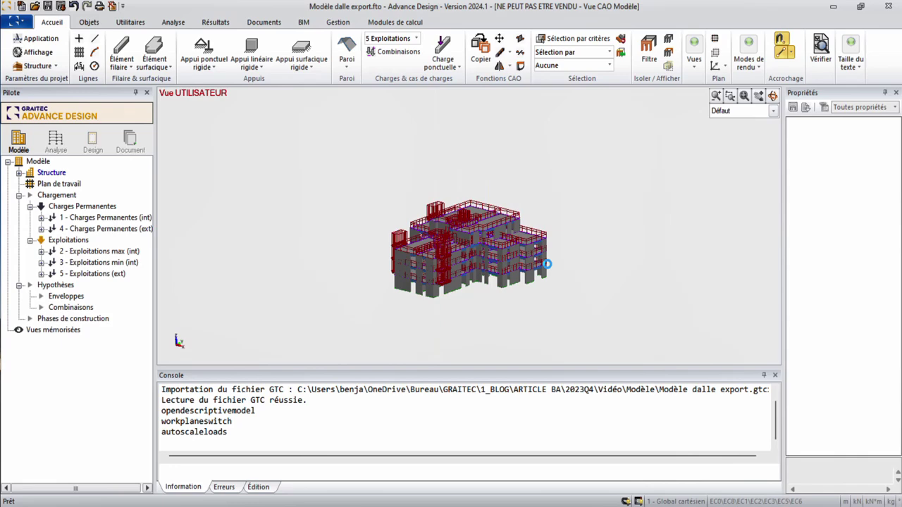
# Step: Examine the imported building and its loads from several angles, including the properties of roof slab D4, and clear the selection
pyautogui.moveTo(547, 265); pyautogui.dragTo(548, 234)
pyautogui.scroll(5, 544, 236)
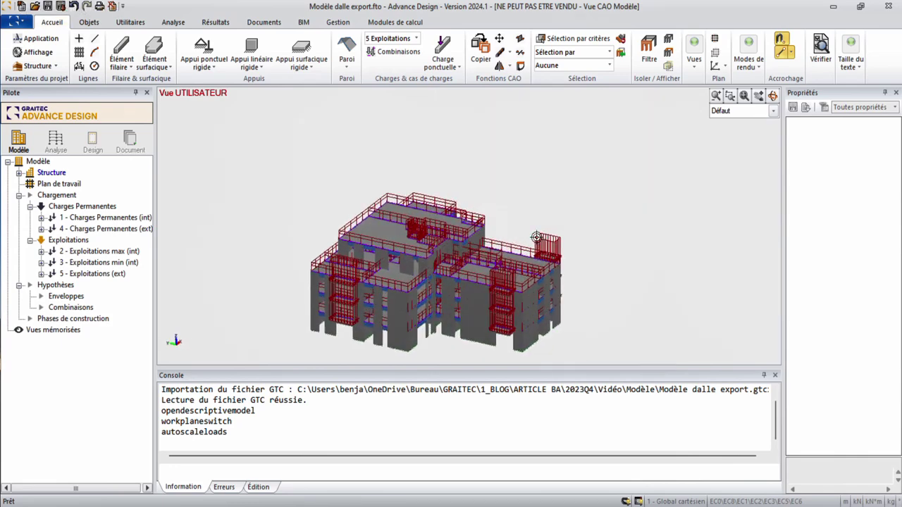
pyautogui.scroll(2, 543, 238)
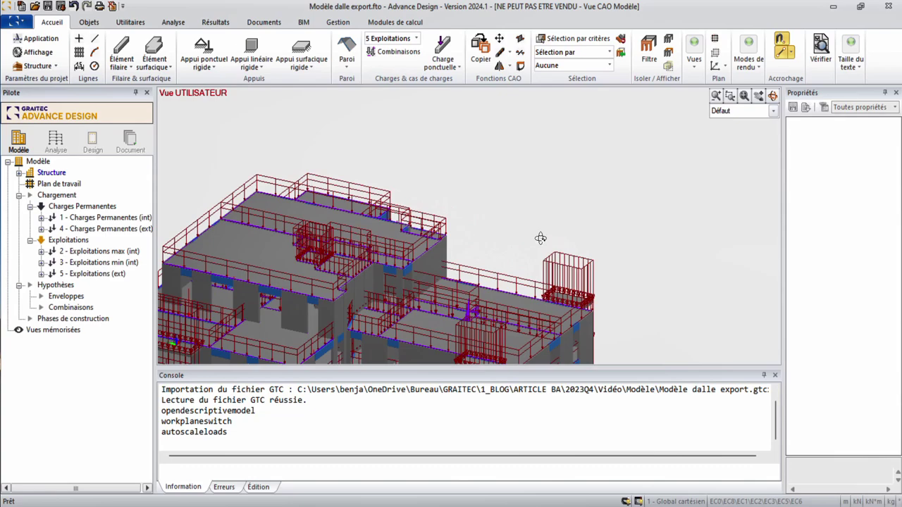
pyautogui.scroll(5, 541, 238)
pyautogui.moveTo(406, 238); pyautogui.dragTo(384, 236)
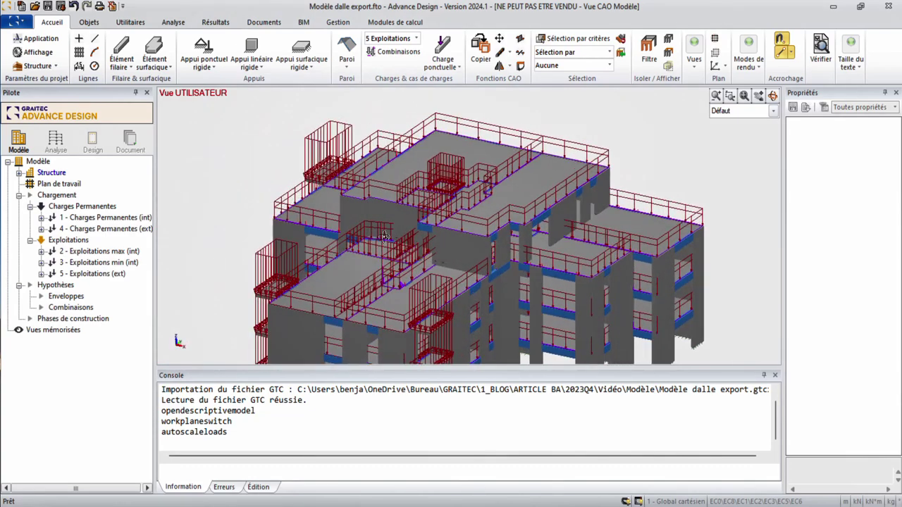
pyautogui.click(469, 224)
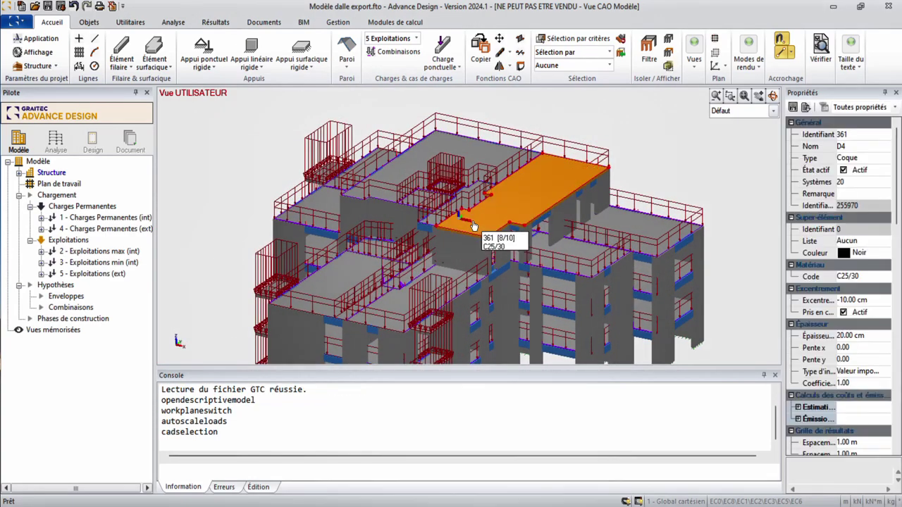
pyautogui.click(472, 224)
pyautogui.press('Escape')
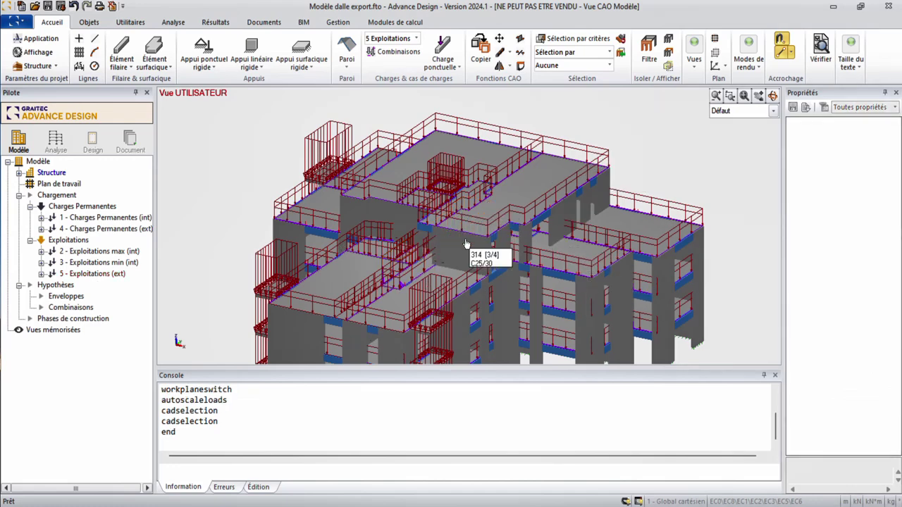
pyautogui.keyDown('shift'); pyautogui.moveTo(467, 238); pyautogui.dragTo(470, 235, button='middle'); pyautogui.keyUp('shift')
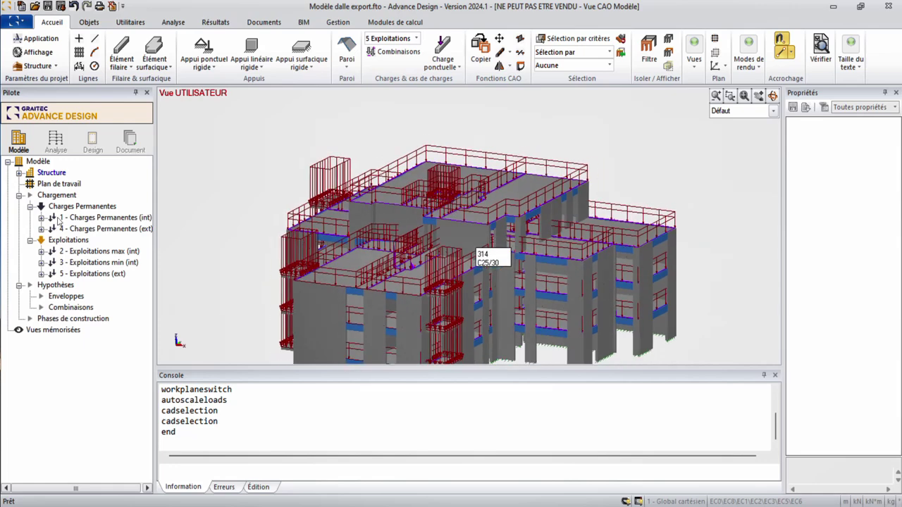
# Step: Expand the structure and its four storeys, from PH RDC to Attique, to examine their element systems
pyautogui.click(22, 173)
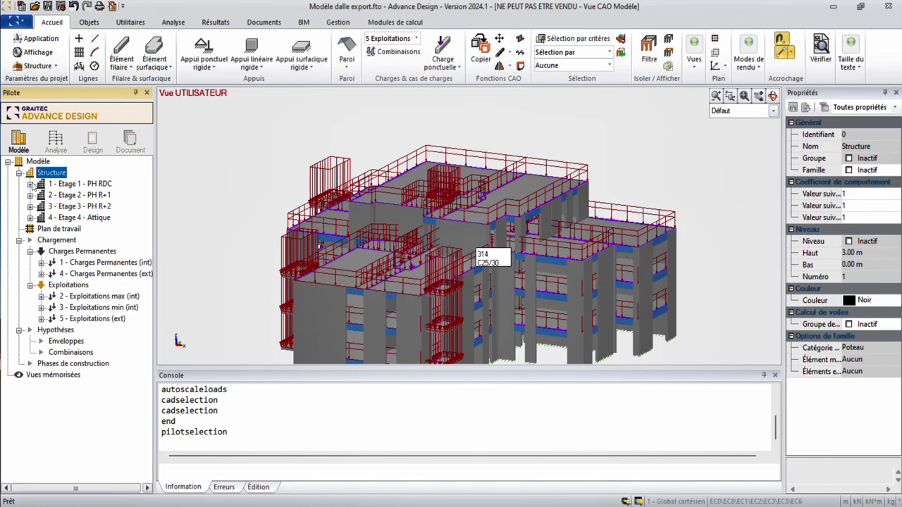
pyautogui.click(31, 184)
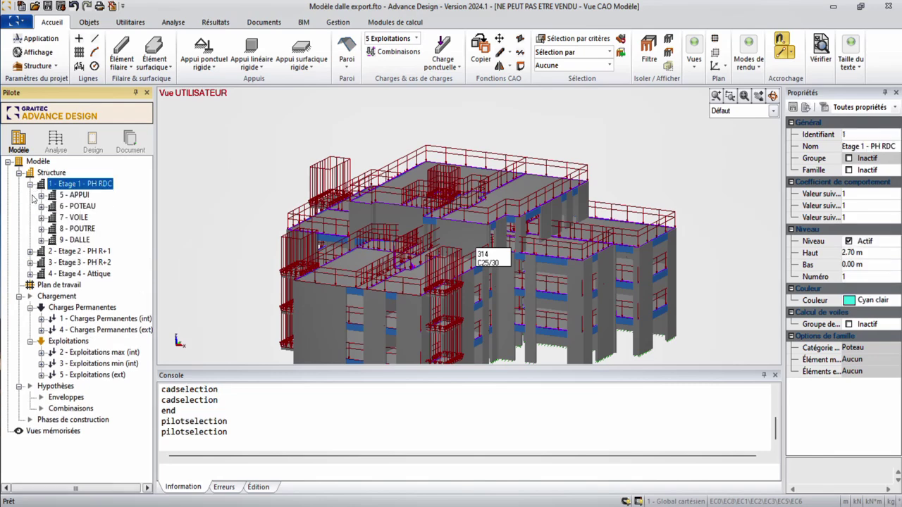
pyautogui.click(31, 252)
pyautogui.click(31, 308)
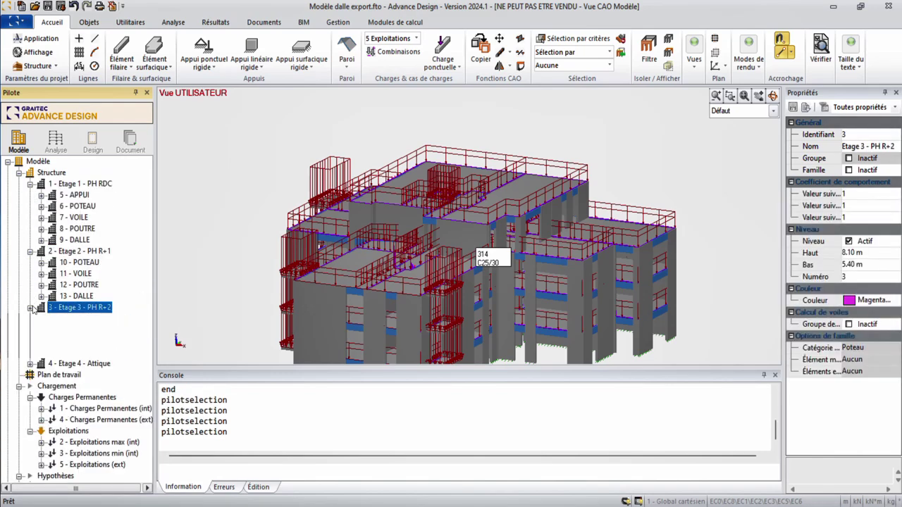
pyautogui.click(33, 374)
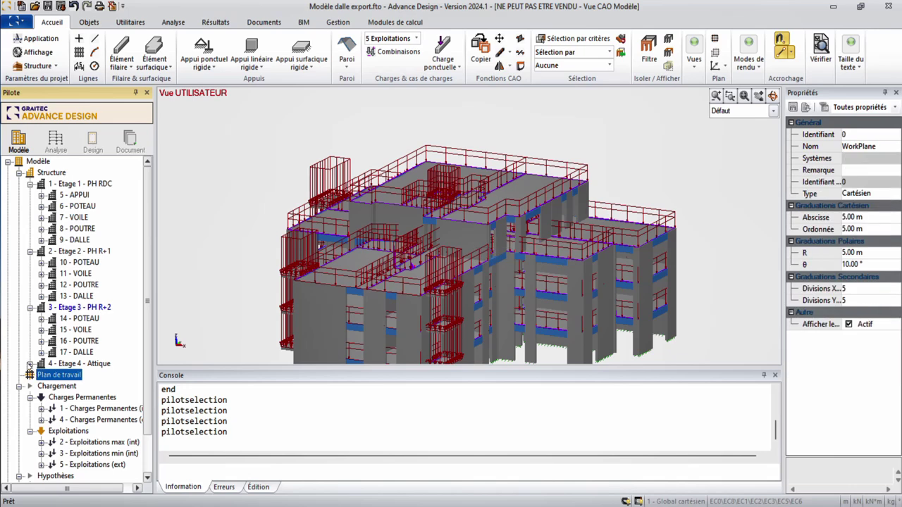
pyautogui.click(31, 364)
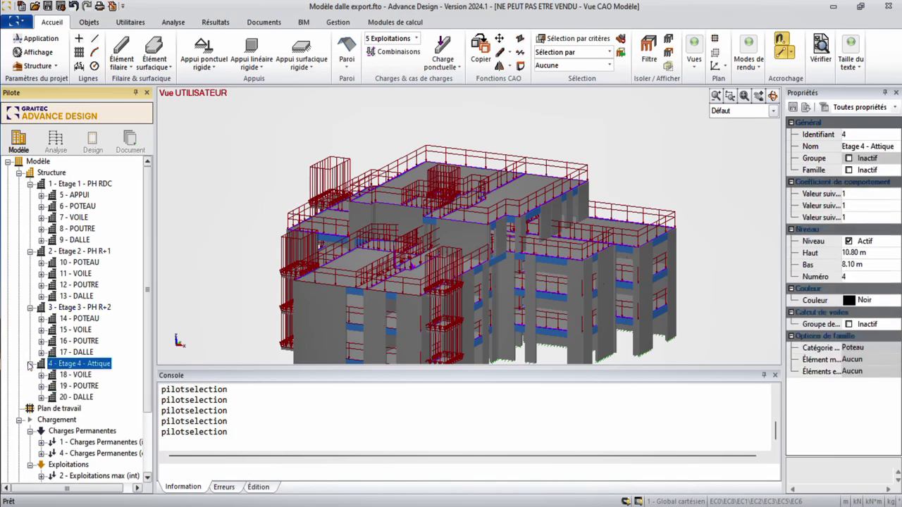
# Step: Examine the supports in the APPUI system of storey 1, collapse their list and bring the loading section into view
pyautogui.click(42, 197)
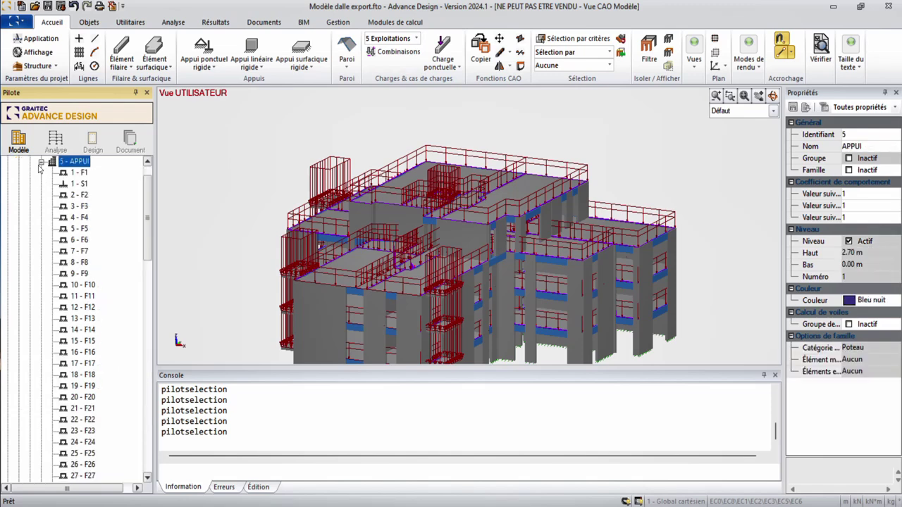
pyautogui.click(41, 163)
pyautogui.scroll(-2, 148, 270)
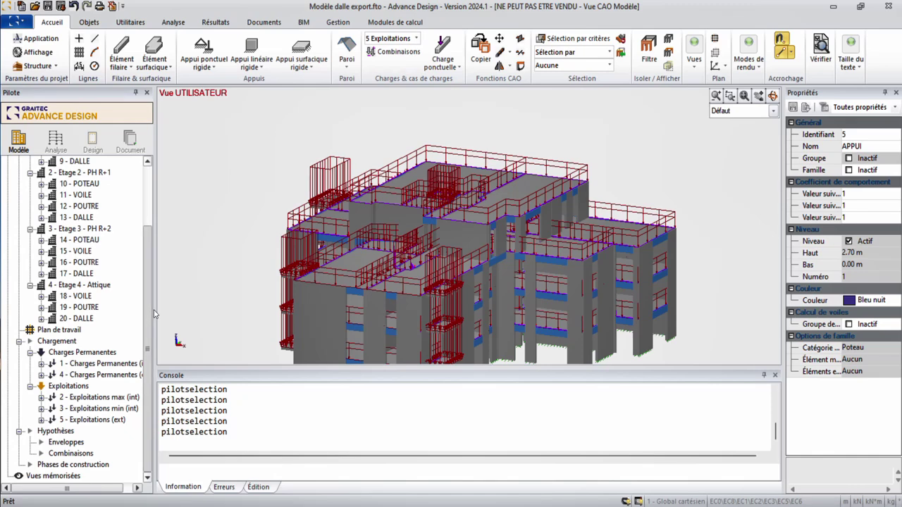
# Step: Widen the project tree and examine the loads in case "3 - Exploitations min (int)", collapsing their list again
pyautogui.moveTo(155, 315); pyautogui.dragTo(202, 314)
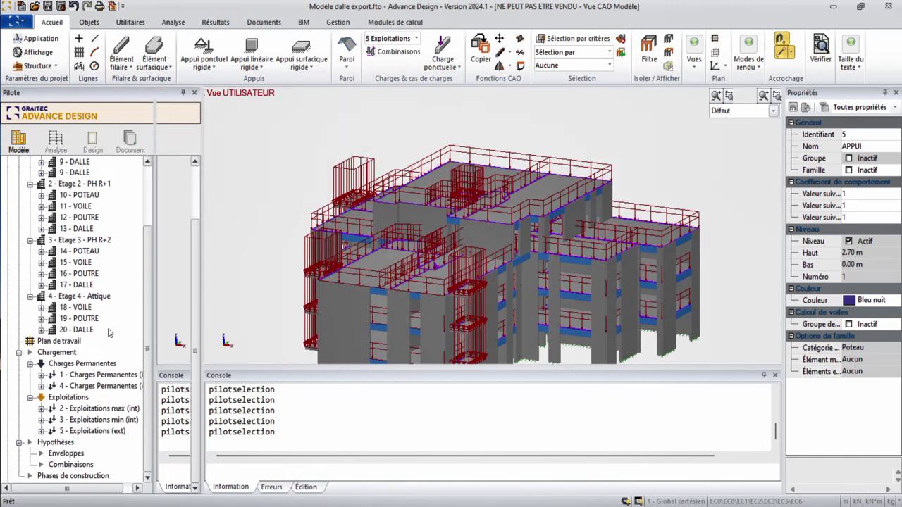
pyautogui.doubleClick(83, 420)
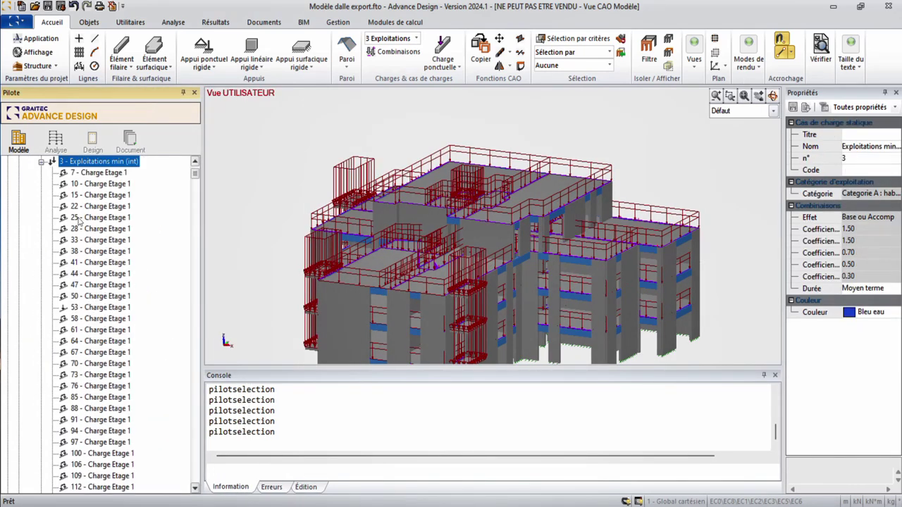
pyautogui.click(42, 162)
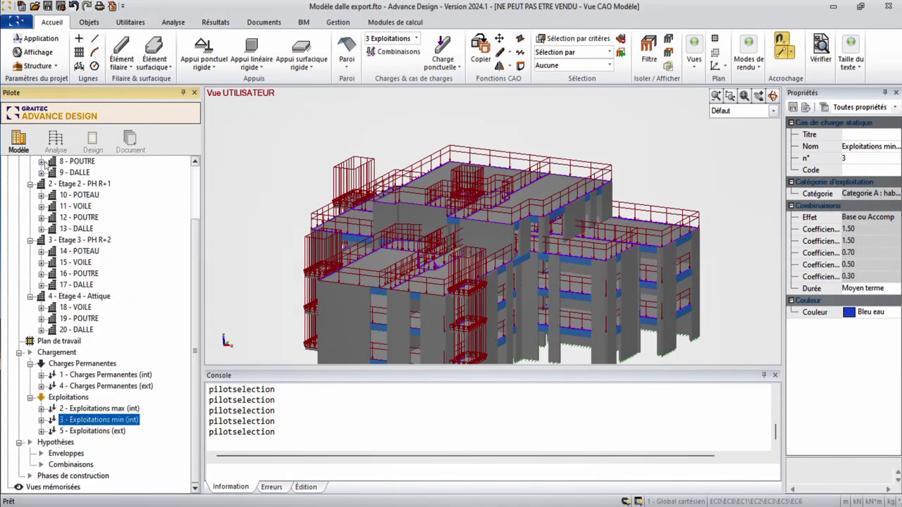
# Step: Examine the internal and external permanent load cases and expand the load list of "1 - Charges Permanentes (int)"
pyautogui.click(85, 375)
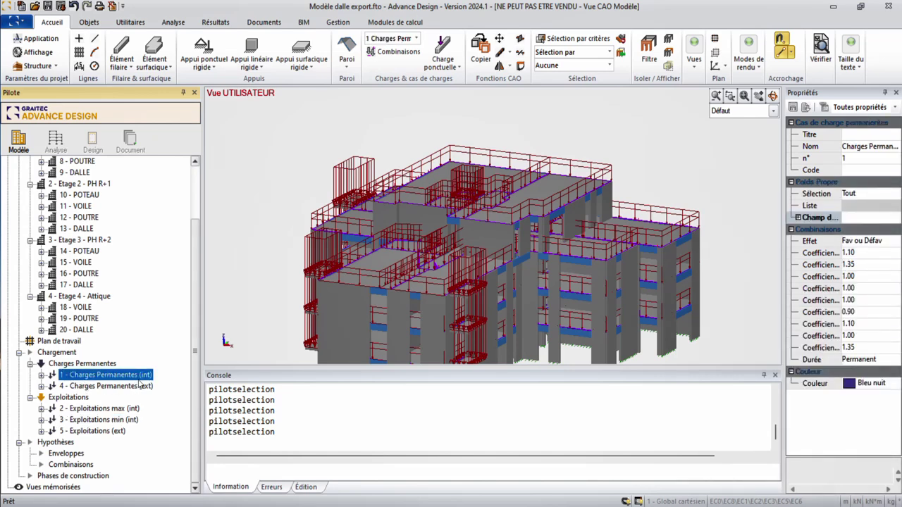
pyautogui.click(136, 386)
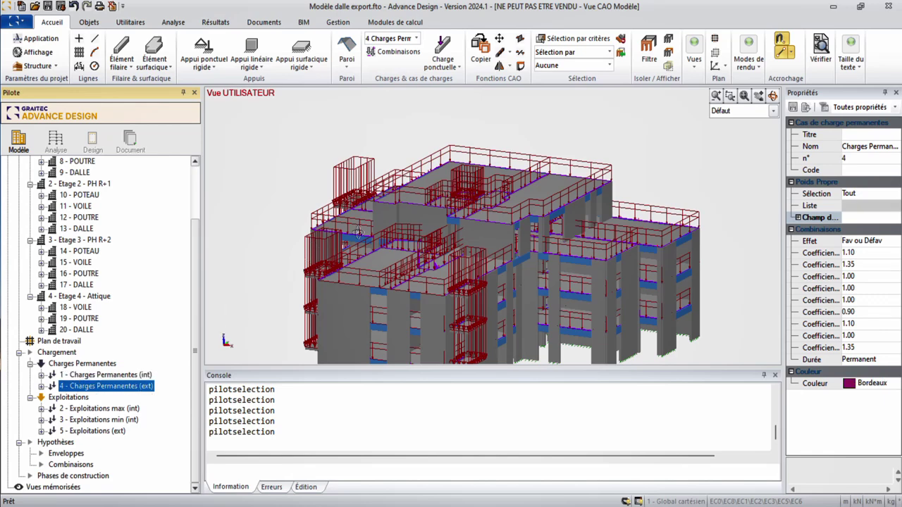
pyautogui.click(41, 375)
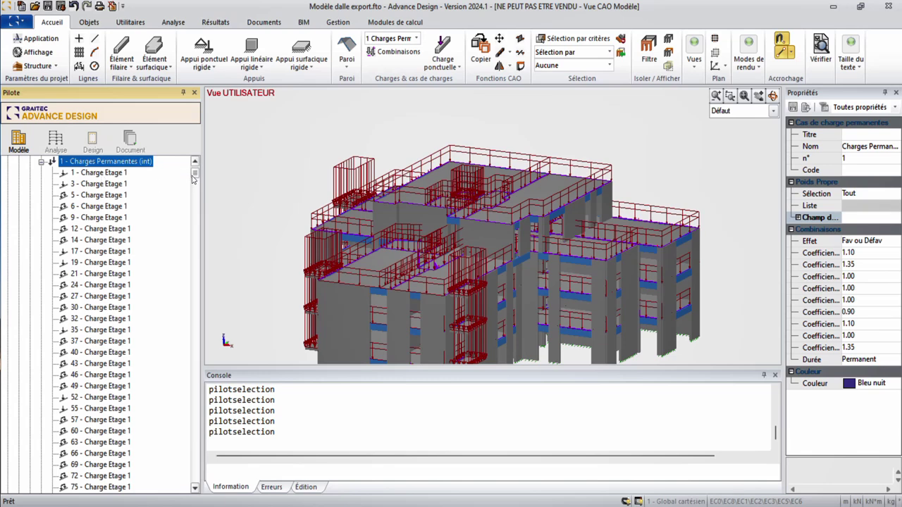
# Step: Examine the properties of the first "Charge Etage 1" load in case "1 - Charges Permanentes (int)"
pyautogui.click(118, 174)
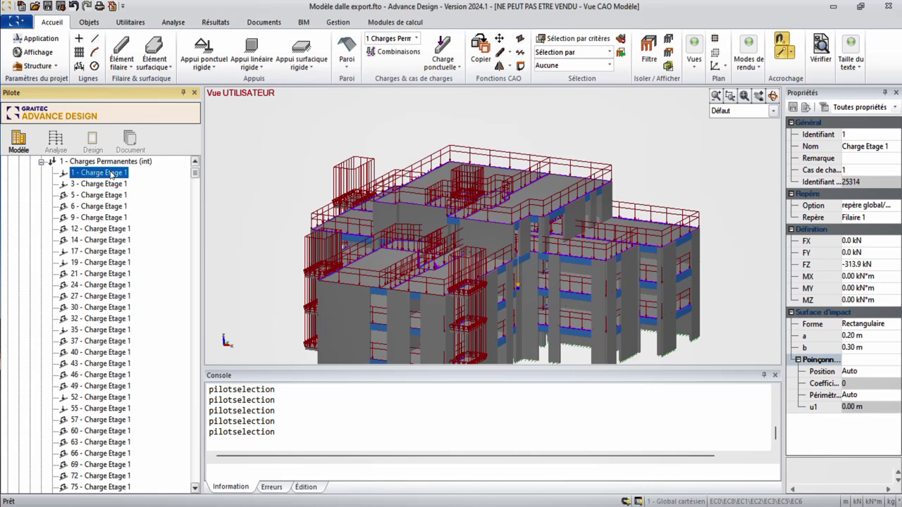
pyautogui.scroll(8, 111, 174)
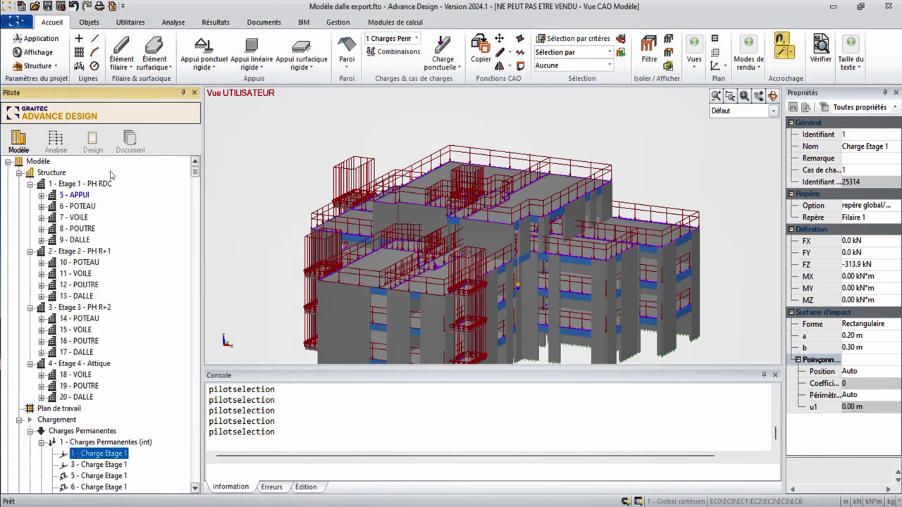
pyautogui.scroll(-3, 111, 174)
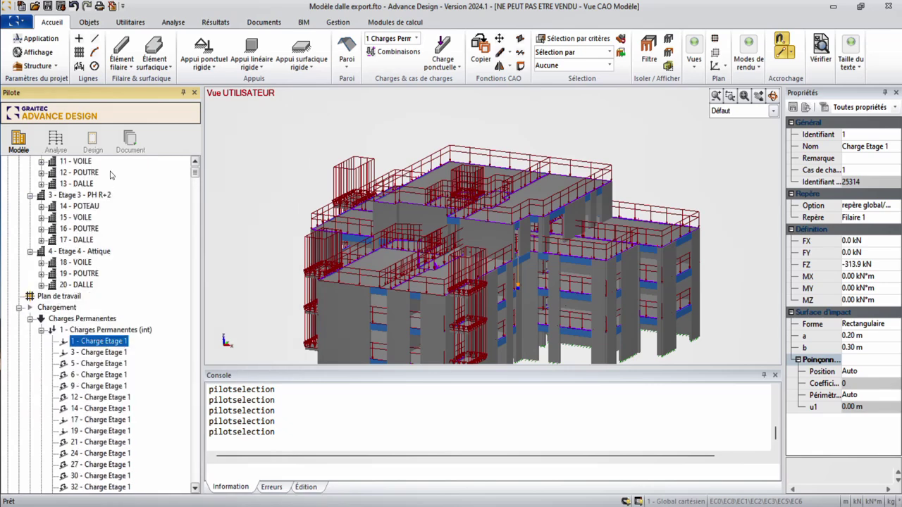
# Step: Examine storeys "4 - Etage 4 - Attique" and "3 - Etage 3 - PH R+2", temporarily hiding storey 3 and showing it again
pyautogui.click(82, 254)
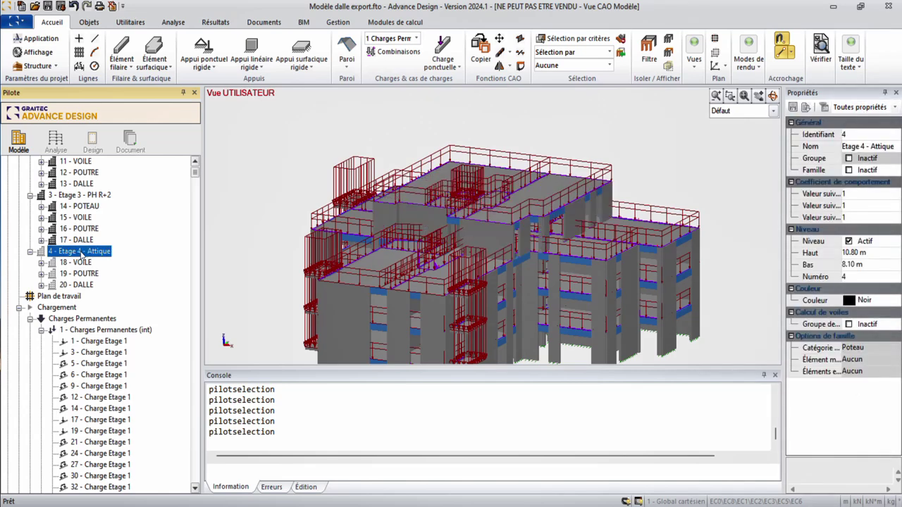
pyautogui.click(87, 206)
pyautogui.click(88, 198)
pyautogui.press('space')
pyautogui.press('space')
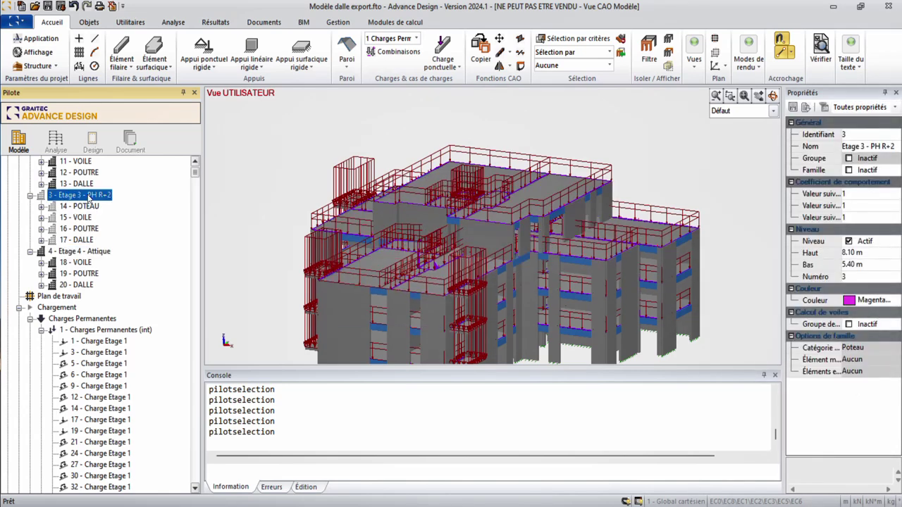
pyautogui.press('space')
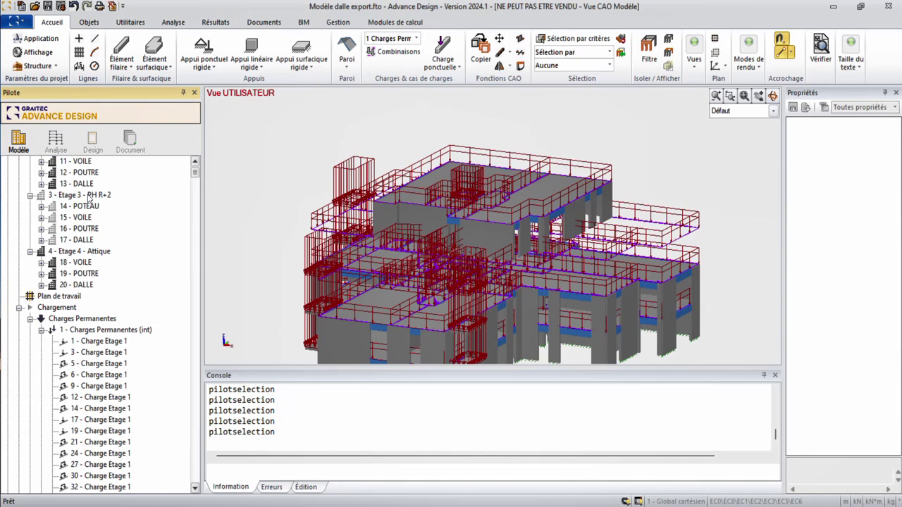
pyautogui.press('space')
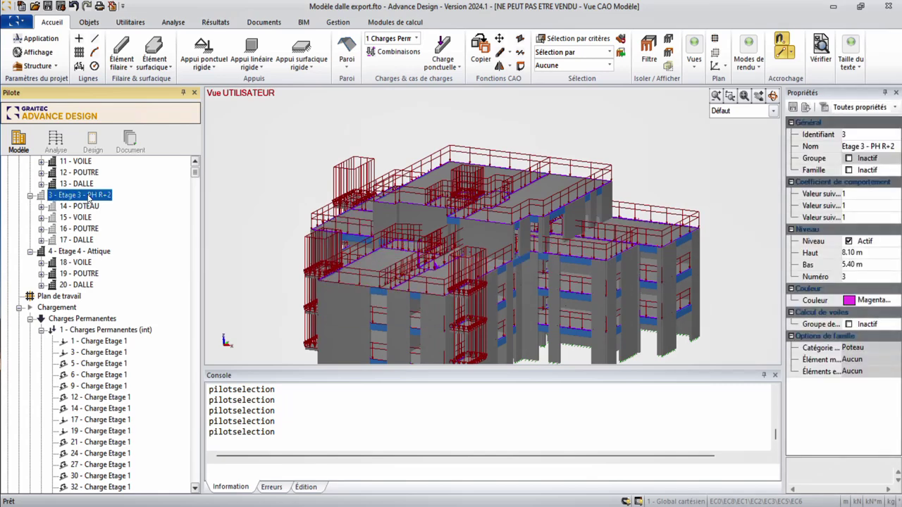
# Step: Select all loads named Charge Etage 1 and Charge Etage 2 by criteria, inspect them in the model and clear the selection
pyautogui.moveTo(266, 236); pyautogui.dragTo(350, 239, button='middle')
pyautogui.scroll(-2, 351, 238)
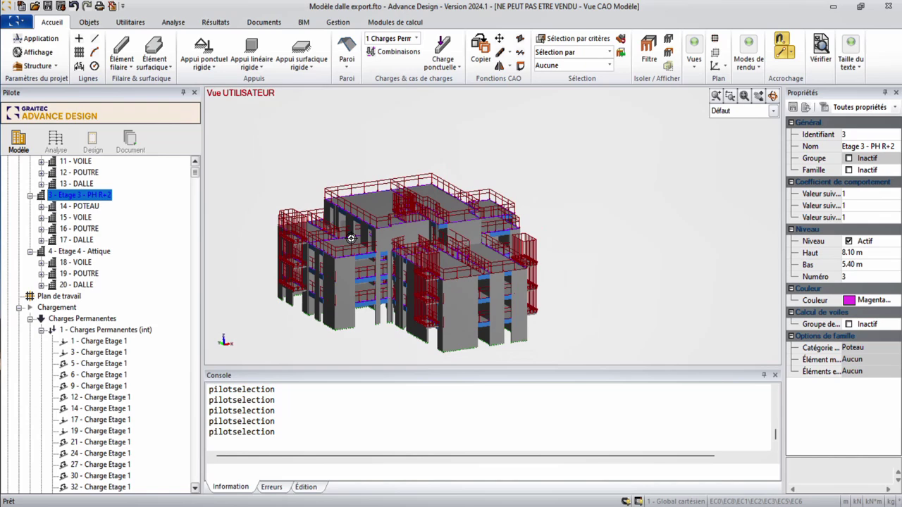
pyautogui.click(351, 238)
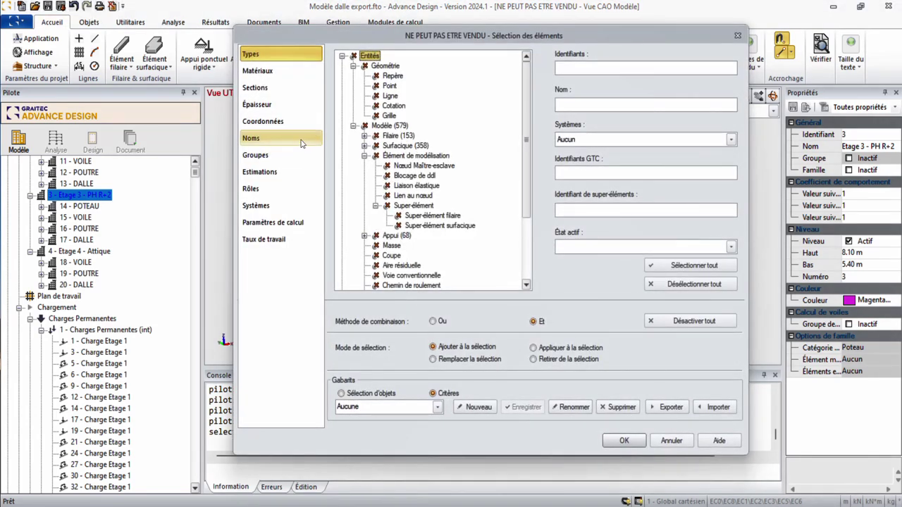
pyautogui.click(279, 145)
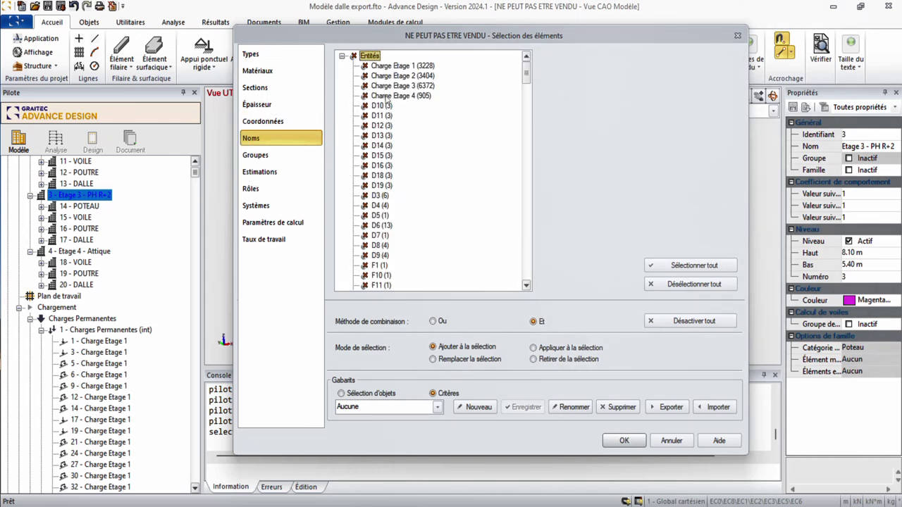
pyautogui.click(393, 67)
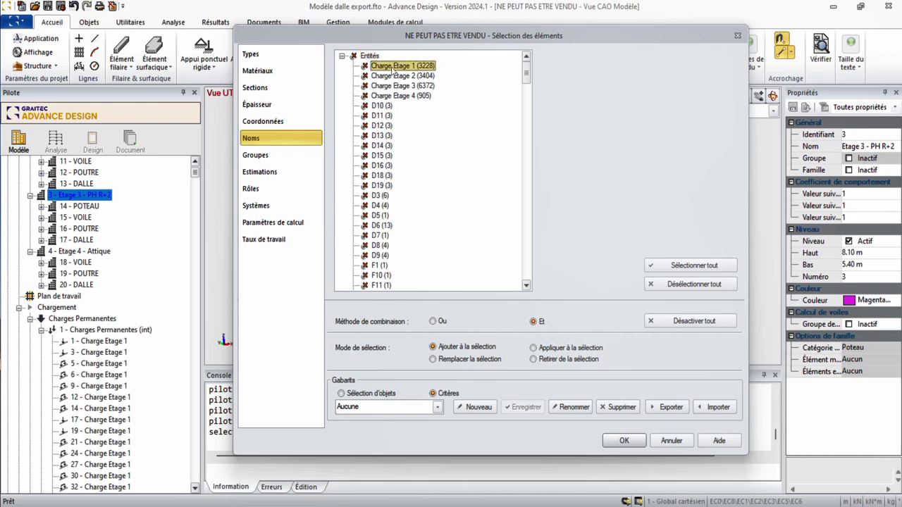
pyautogui.click(390, 76)
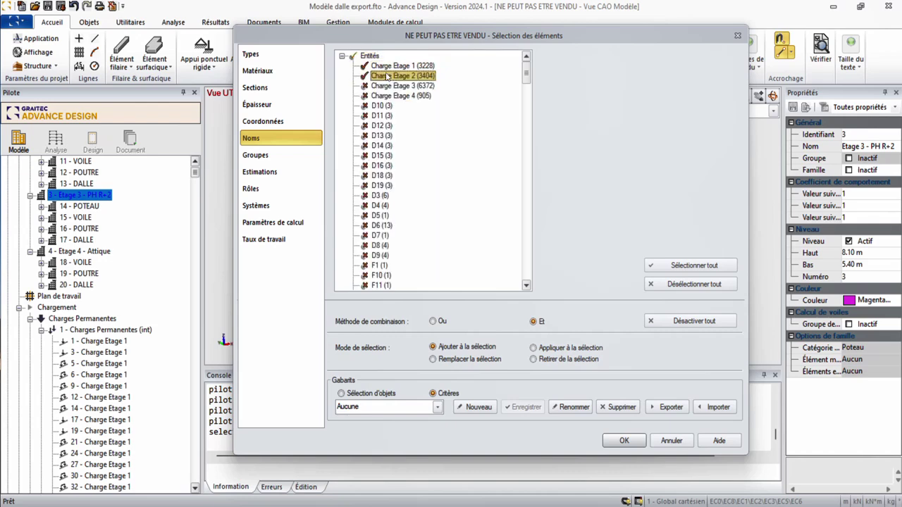
pyautogui.click(623, 440)
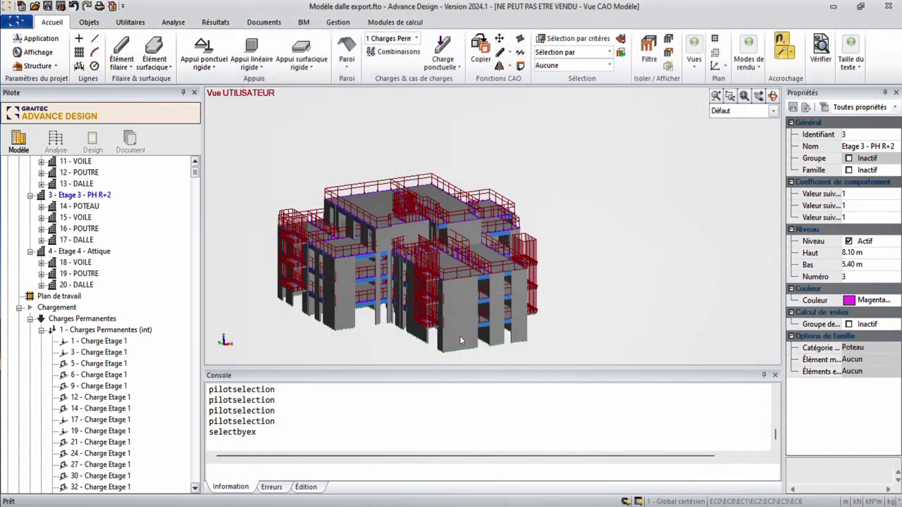
pyautogui.keyDown('shift'); pyautogui.moveTo(630, 272); pyautogui.dragTo(444, 286, button='middle'); pyautogui.keyUp('shift')
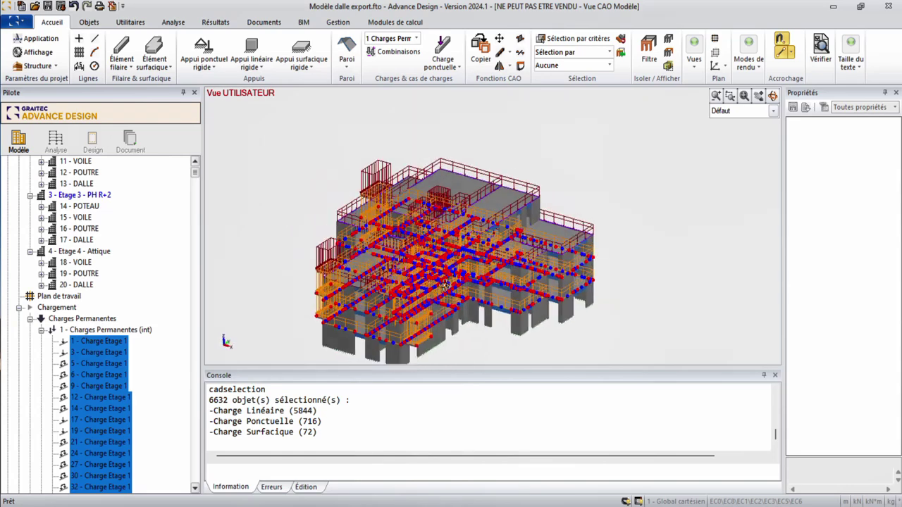
pyautogui.press('Escape')
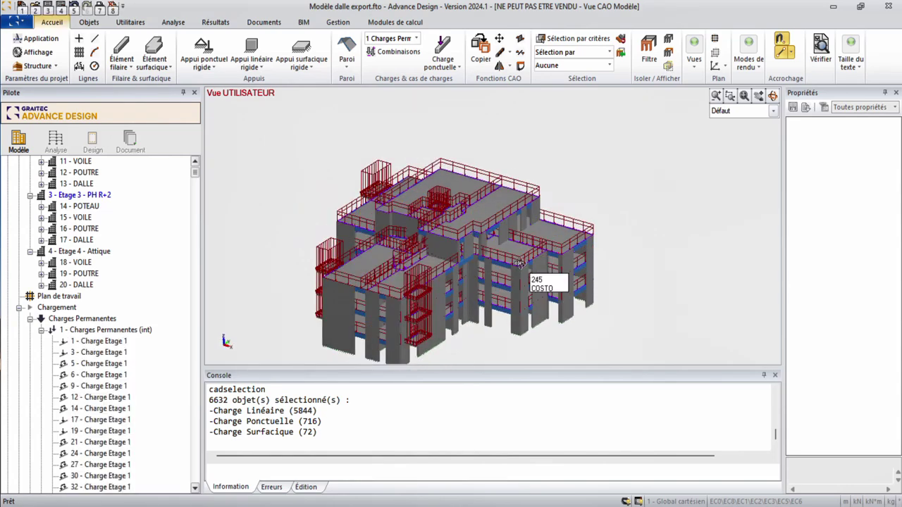
# Step: Examine the properties of slab D10 on storey 3 and deselect it
pyautogui.keyDown('shift'); pyautogui.moveTo(520, 263); pyautogui.dragTo(537, 264, button='middle'); pyautogui.keyUp('shift')
pyautogui.scroll(5, 541, 235)
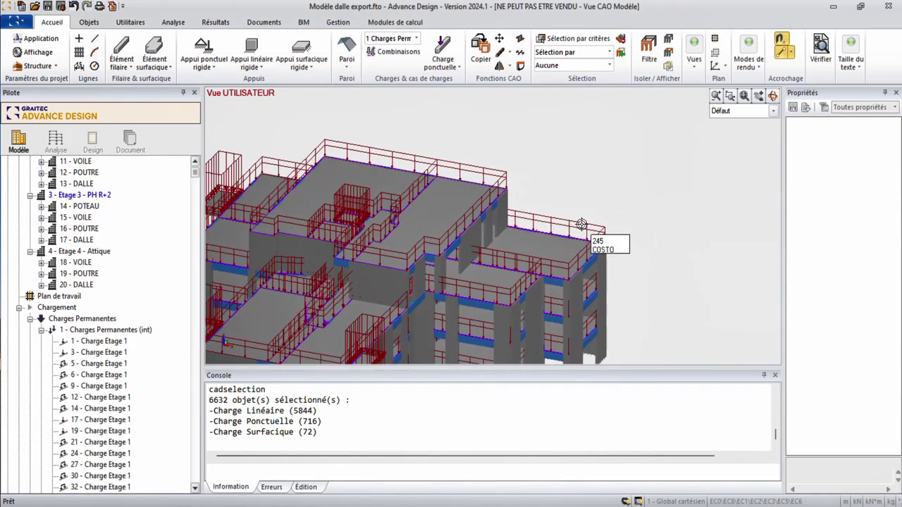
pyautogui.click(567, 262)
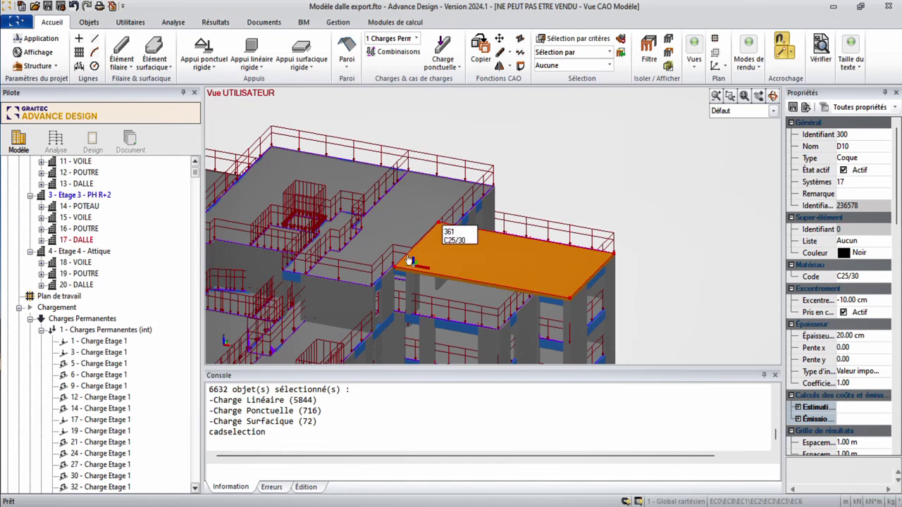
pyautogui.press('Escape')
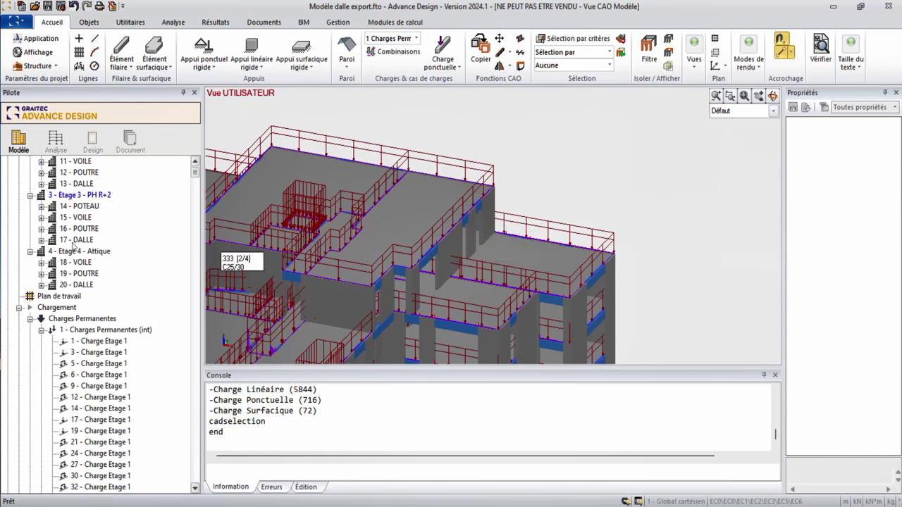
# Step: Delete the storey system "1 - Etage 1 - PH RDC" with all its elements
pyautogui.scroll(-5, 337, 302)
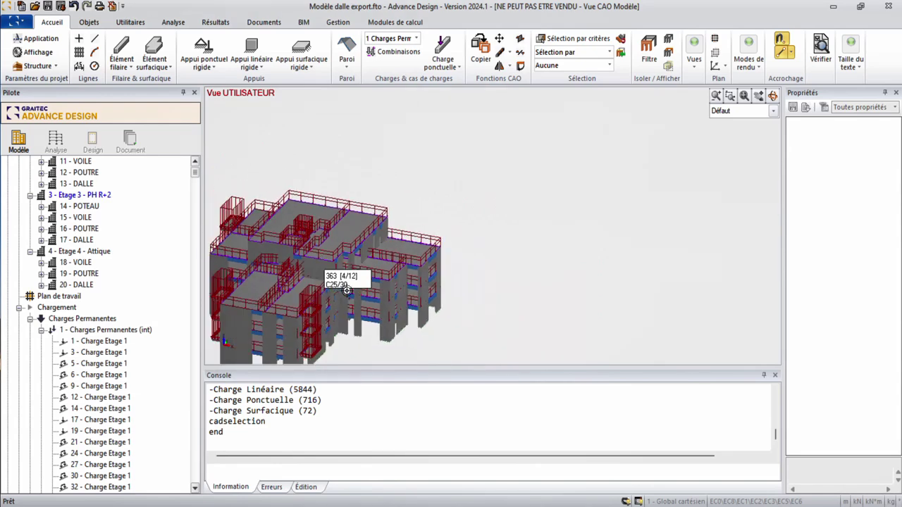
pyautogui.moveTo(337, 302); pyautogui.dragTo(441, 250, button='middle')
pyautogui.keyDown('shift'); pyautogui.moveTo(442, 249); pyautogui.dragTo(471, 272, button='middle'); pyautogui.keyUp('shift')
pyautogui.scroll(3, 115, 262)
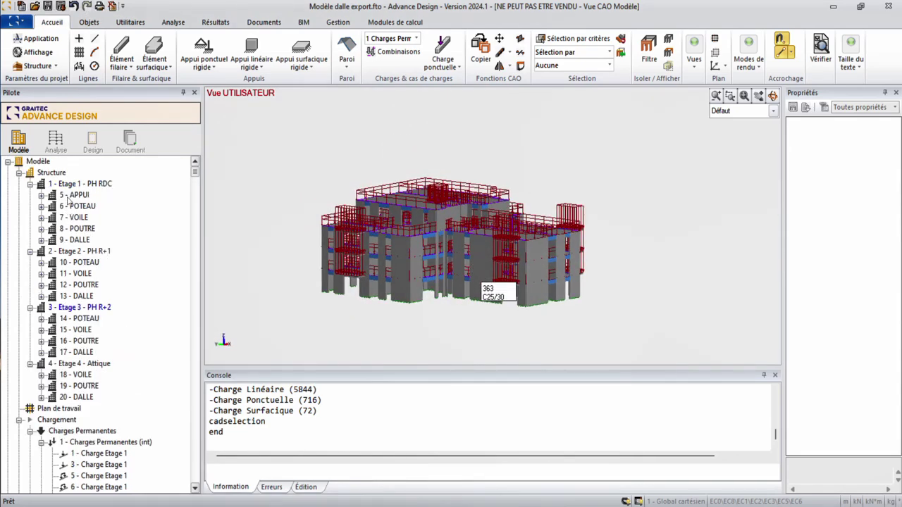
pyautogui.click(84, 183)
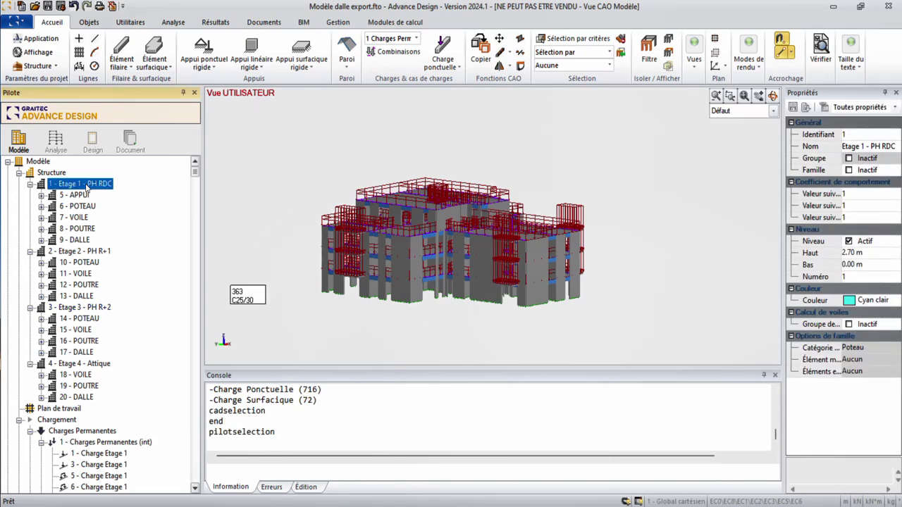
pyautogui.press('Delete')
pyautogui.press('Return')
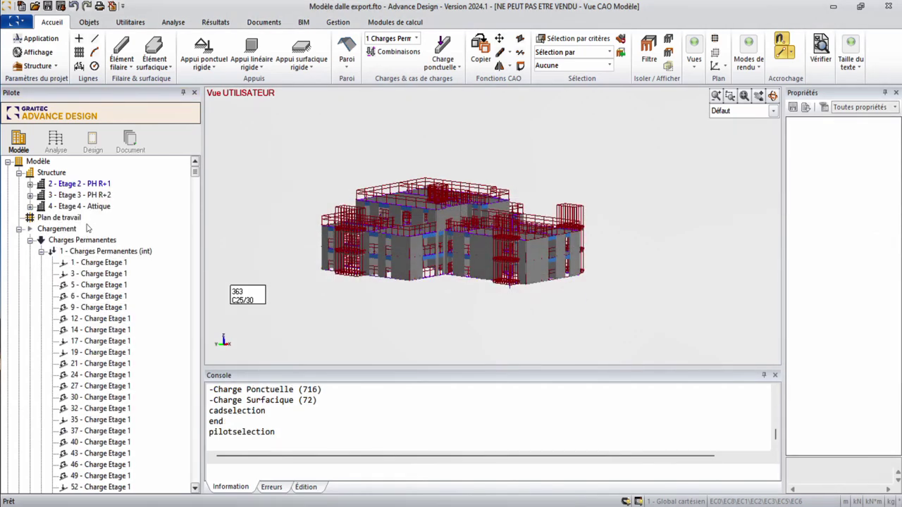
# Step: Delete the storey systems "2 - Etage 2 - PH R+1" and "4 - Etage 4 - Attique", keeping only storey 3
pyautogui.click(93, 187)
pyautogui.press('Delete')
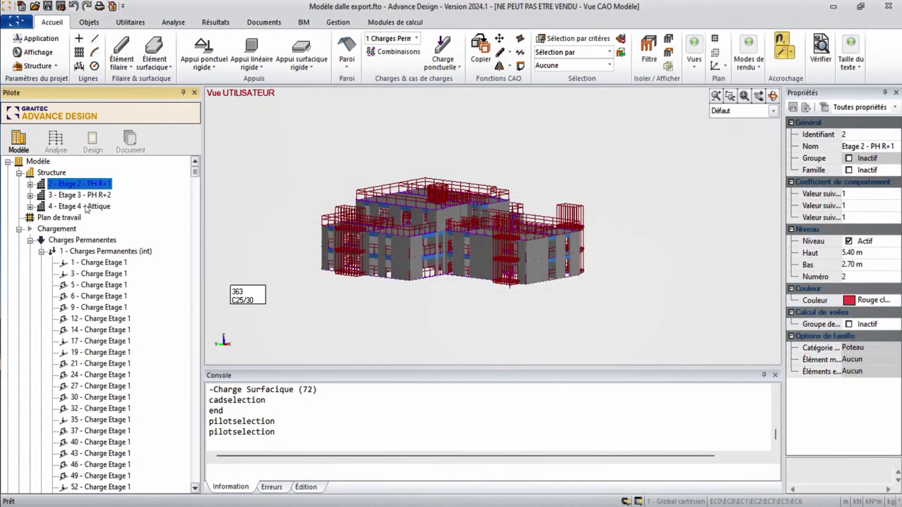
pyautogui.click(87, 196)
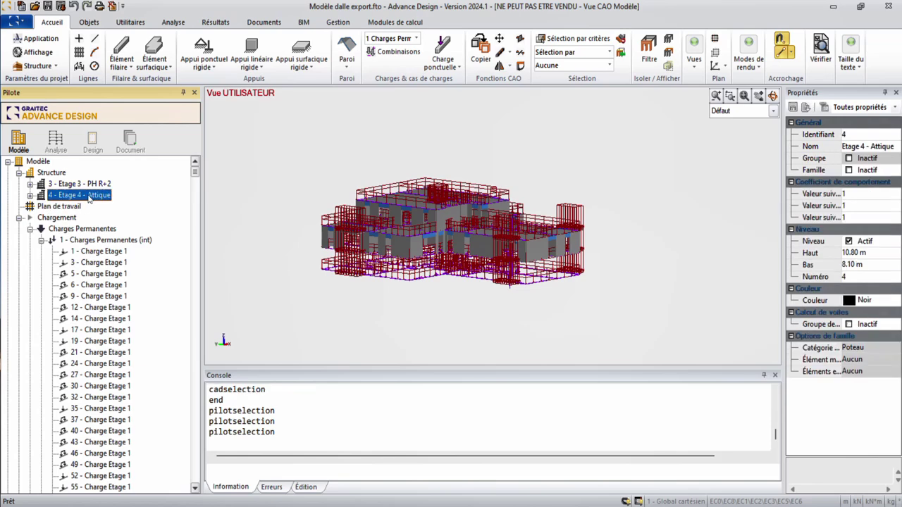
pyautogui.press('Delete')
pyautogui.press('Return')
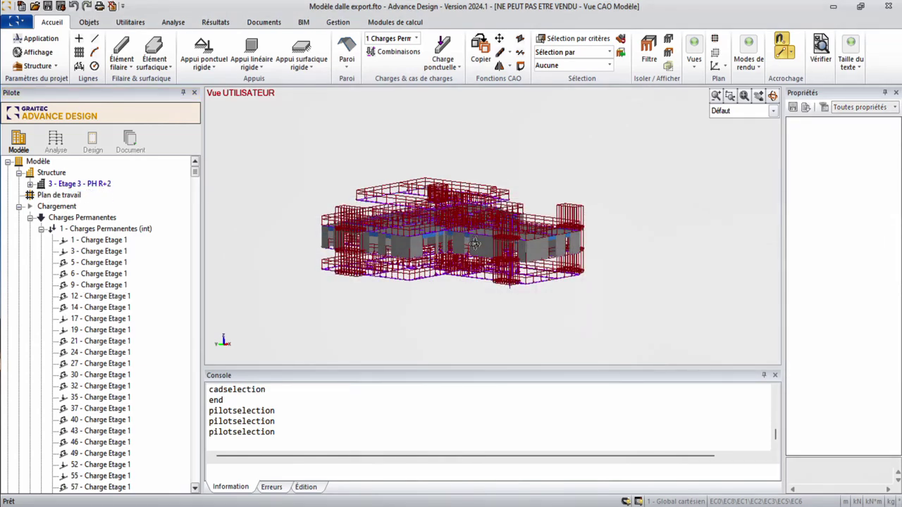
# Step: Delete all the storey 1 loads left floating at the lowest level of the model
pyautogui.moveTo(475, 243)
pyautogui.mouseDown(button='middle')
pyautogui.moveTo(374, 242)
pyautogui.moveTo(475, 238)
pyautogui.mouseUp(button='middle')
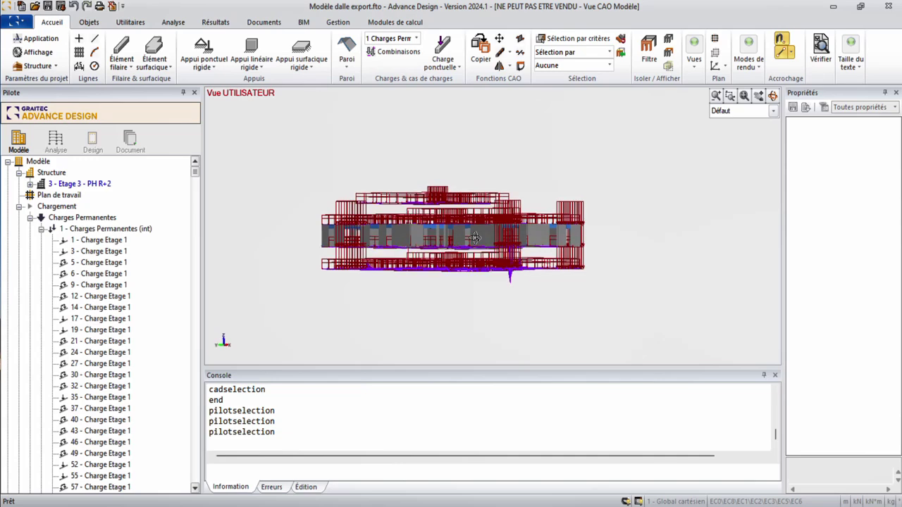
pyautogui.moveTo(649, 320); pyautogui.dragTo(305, 261)
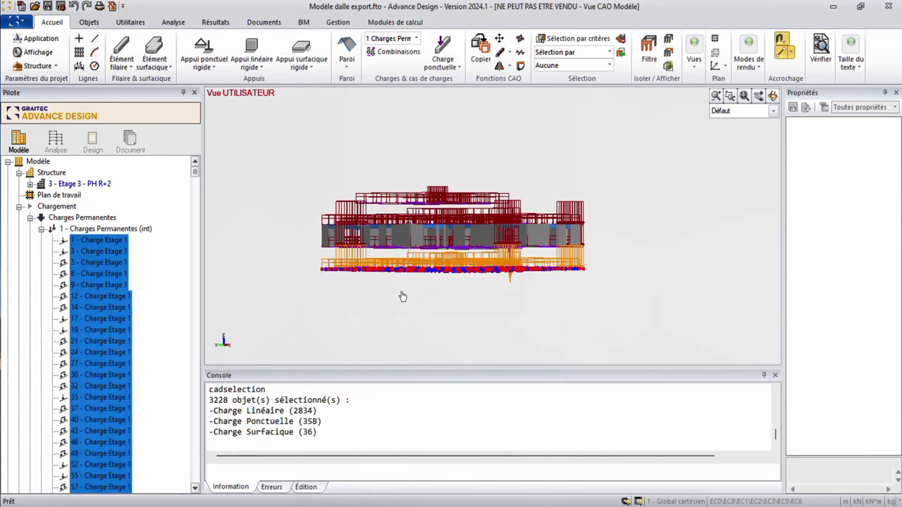
pyautogui.press('Delete')
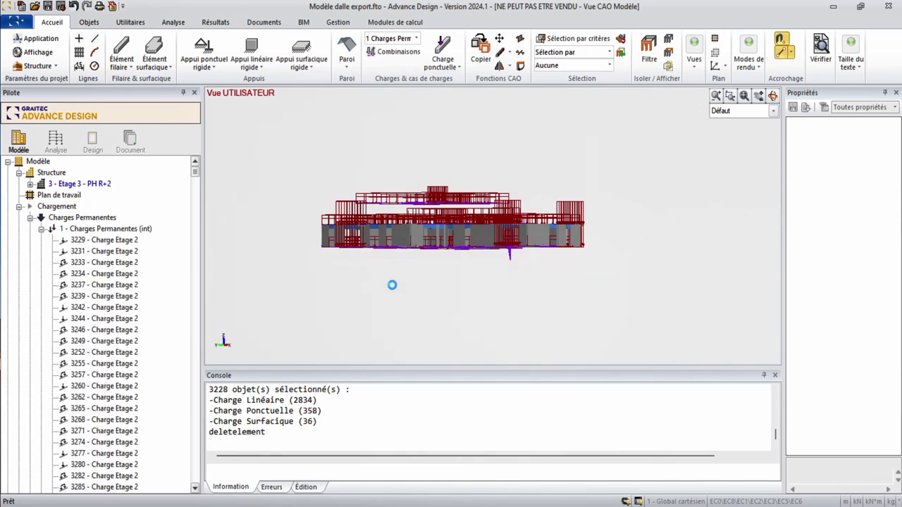
pyautogui.scroll(1, 508, 258)
pyautogui.click(511, 245)
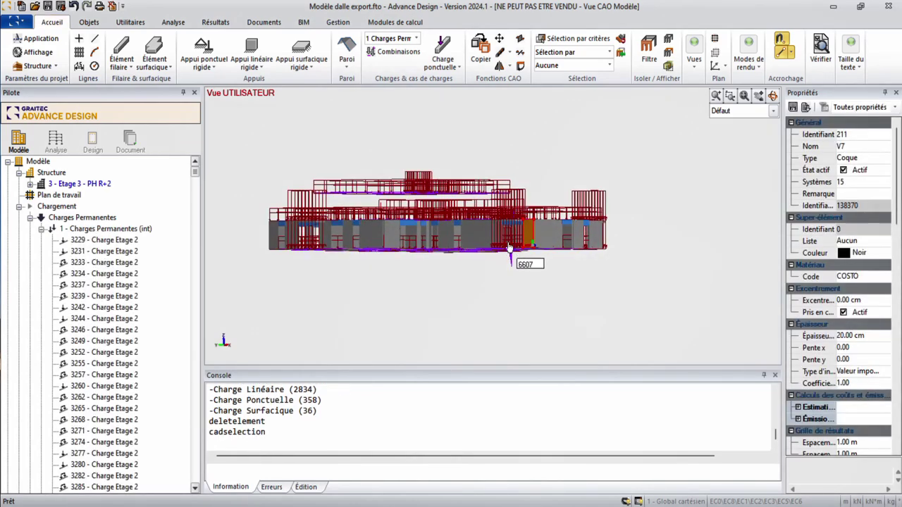
pyautogui.press('Escape')
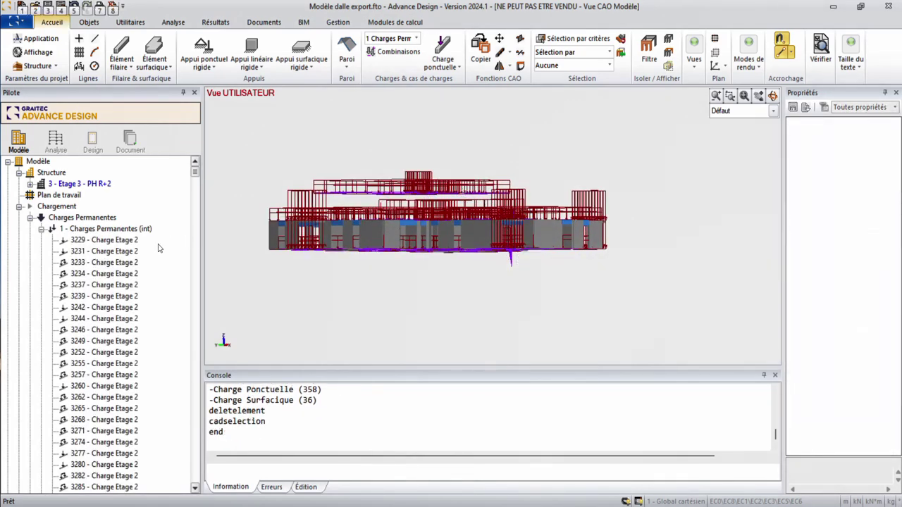
# Step: Select all loads named Charge Etage 4 by criteria and delete them
pyautogui.scroll(-7, 152, 261)
pyautogui.hotkey('alt', 's')
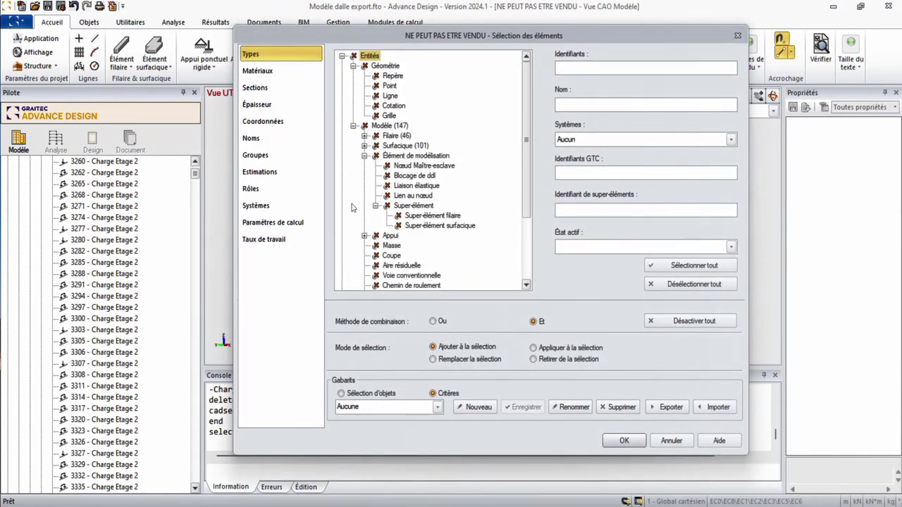
pyautogui.press('Down')
pyautogui.press('Down')
pyautogui.press('Down')
pyautogui.press('Down')
pyautogui.press('Down')
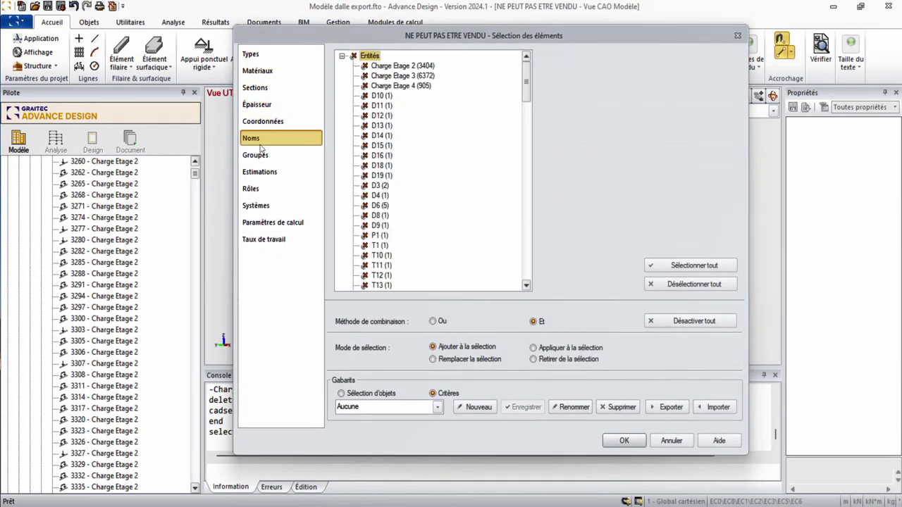
pyautogui.click(392, 86)
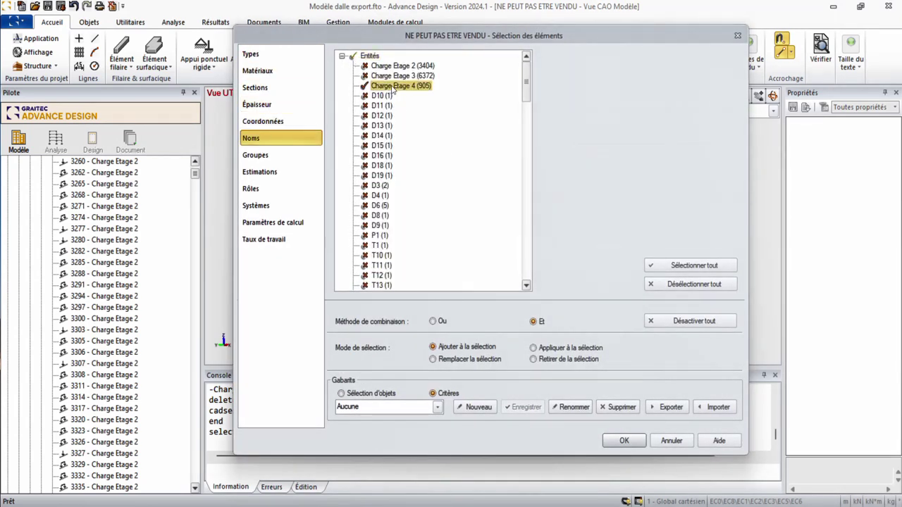
pyautogui.click(623, 441)
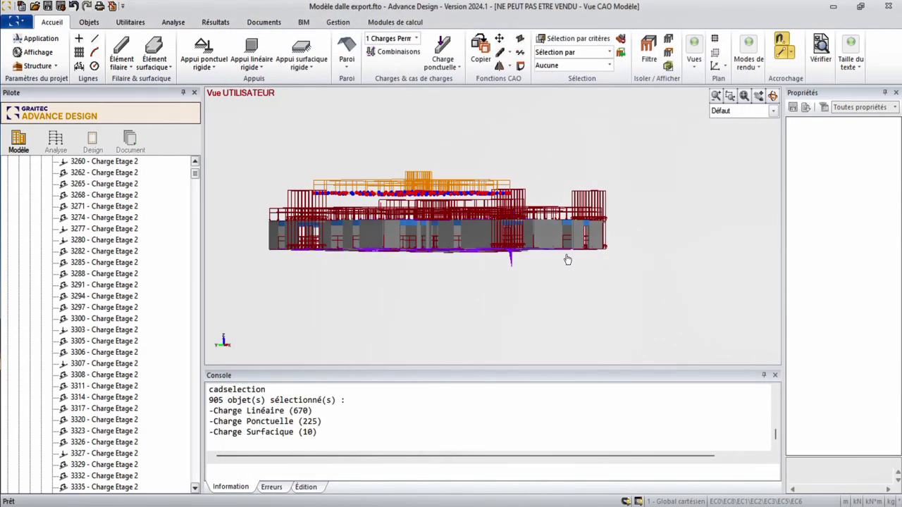
pyautogui.press('Delete')
pyautogui.scroll(7, 89, 275)
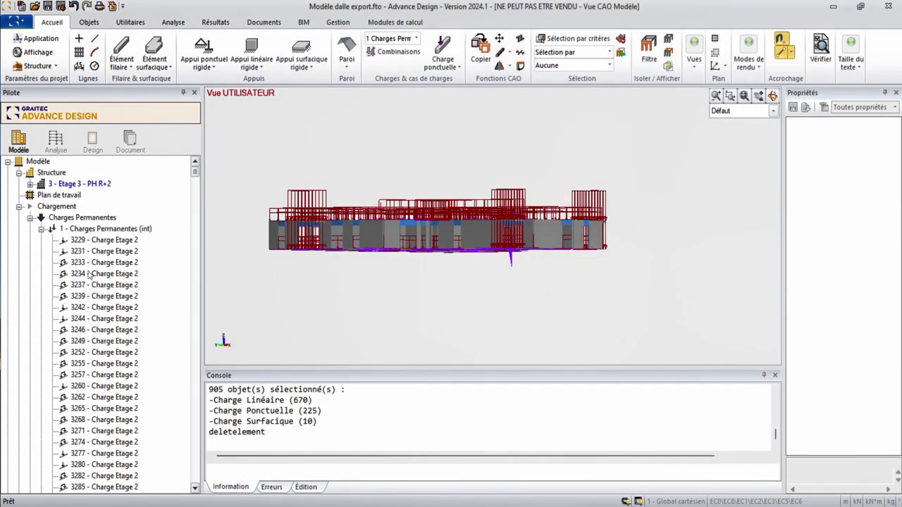
# Step: In the top view, delete all elements and loads of the lower part of the storey plan, below the row containing slab 10
pyautogui.click(42, 229)
pyautogui.moveTo(423, 253); pyautogui.dragTo(426, 272, button='middle')
pyautogui.press('alt')
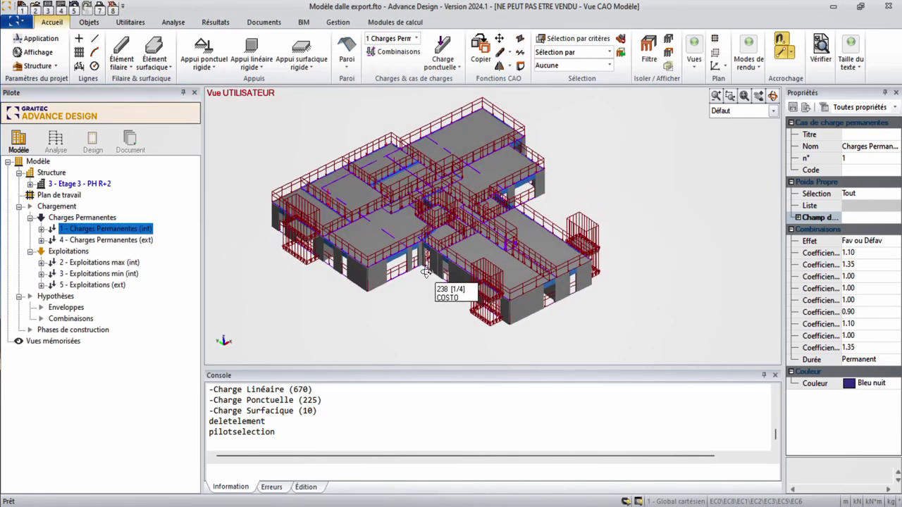
pyautogui.hotkey('alt', '5')
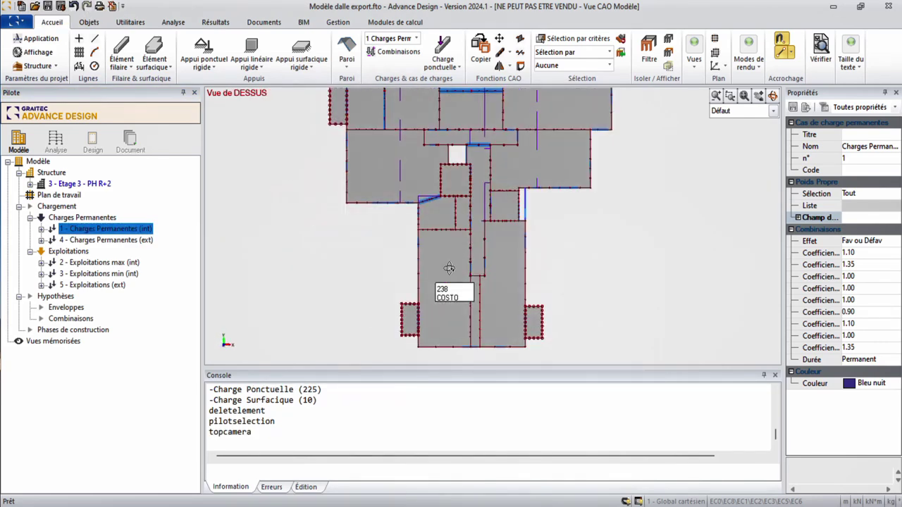
pyautogui.scroll(-1, 449, 268)
pyautogui.moveTo(616, 345); pyautogui.dragTo(335, 163)
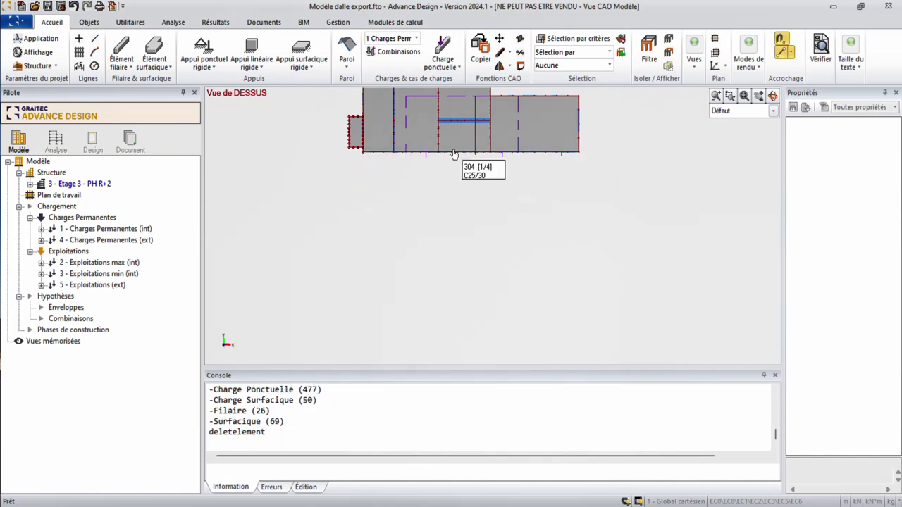
# Step: Delete the slabs, walls, beams and loads adjoining slab 10 on the left side of its row in plan
pyautogui.moveTo(476, 175); pyautogui.dragTo(507, 249, button='middle')
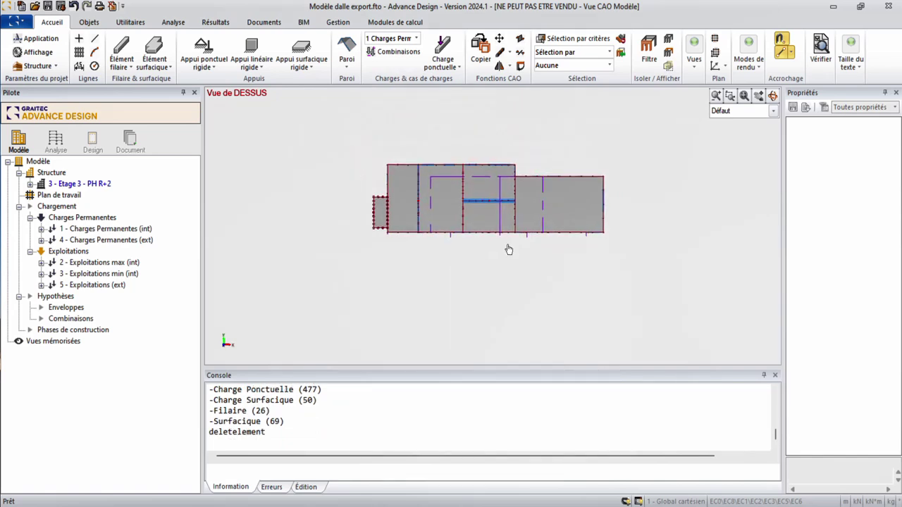
pyautogui.moveTo(514, 248); pyautogui.dragTo(337, 142)
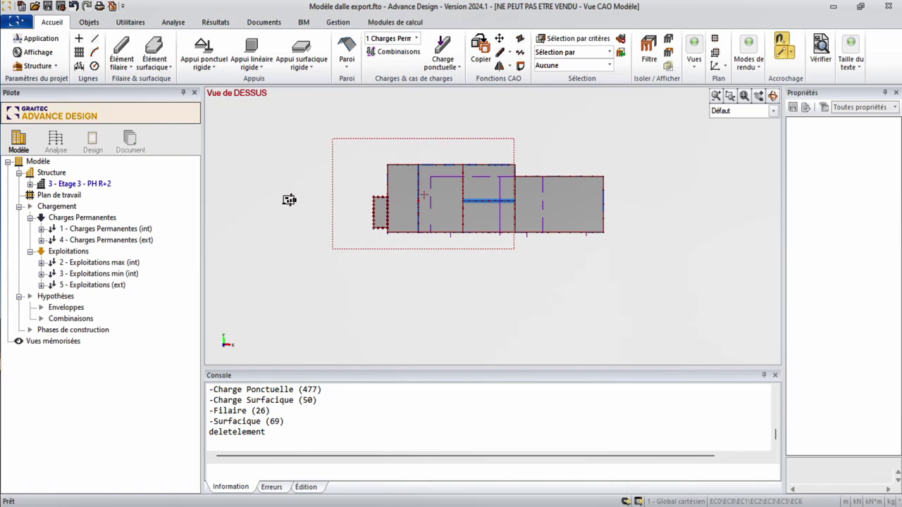
pyautogui.press('Delete')
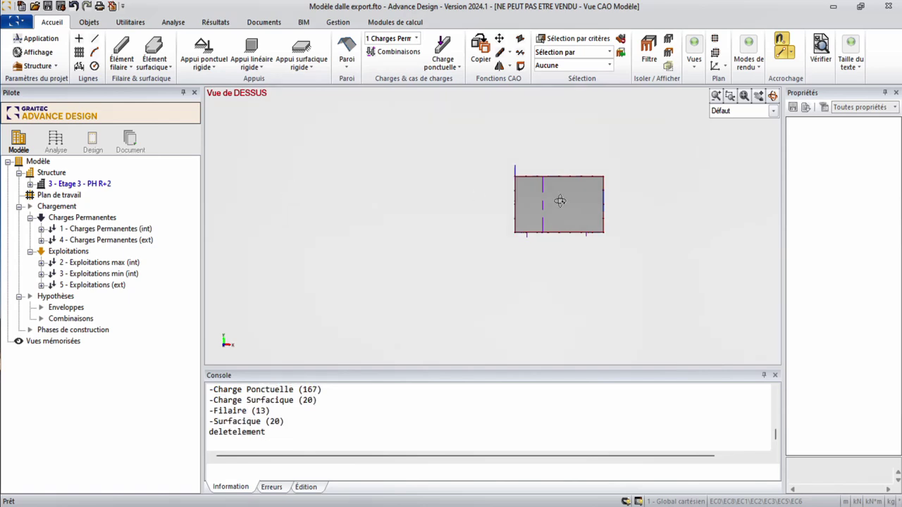
# Step: Delete the leftover wall piece standing beside slab 10
pyautogui.moveTo(560, 201); pyautogui.dragTo(662, 163)
pyautogui.scroll(5, 445, 202)
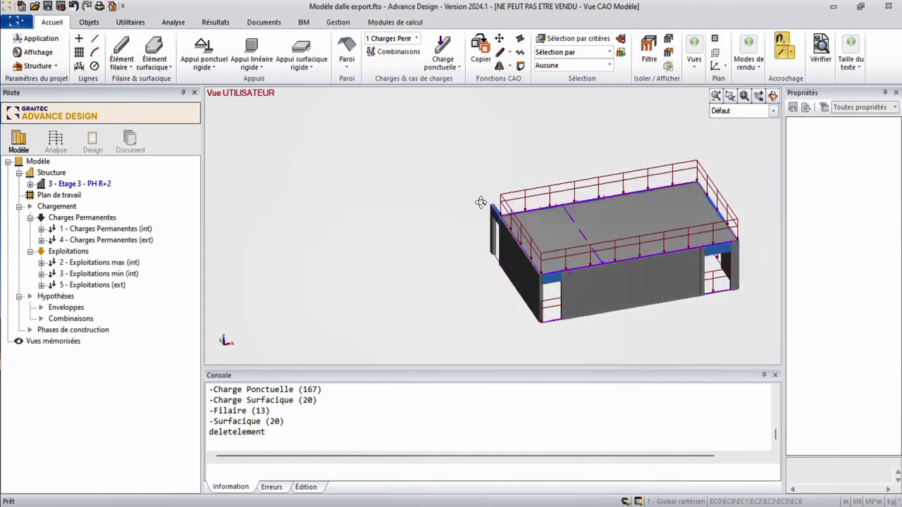
pyautogui.moveTo(480, 203); pyautogui.dragTo(459, 206)
pyautogui.press('Delete')
# Step: Delete all walls beneath slab 10 together with the loads at their base
pyautogui.moveTo(643, 211); pyautogui.dragTo(564, 200)
pyautogui.moveTo(681, 277); pyautogui.dragTo(413, 216)
pyautogui.rightClick(506, 223)
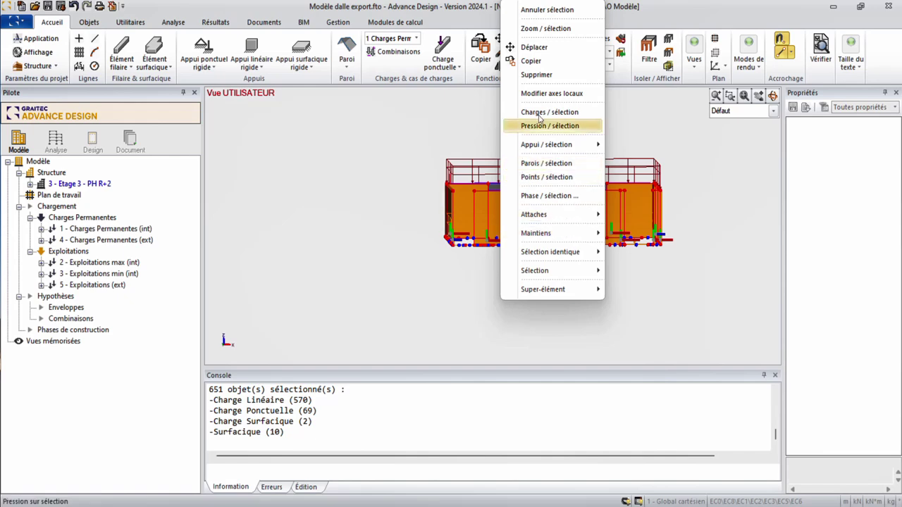
pyautogui.click(537, 74)
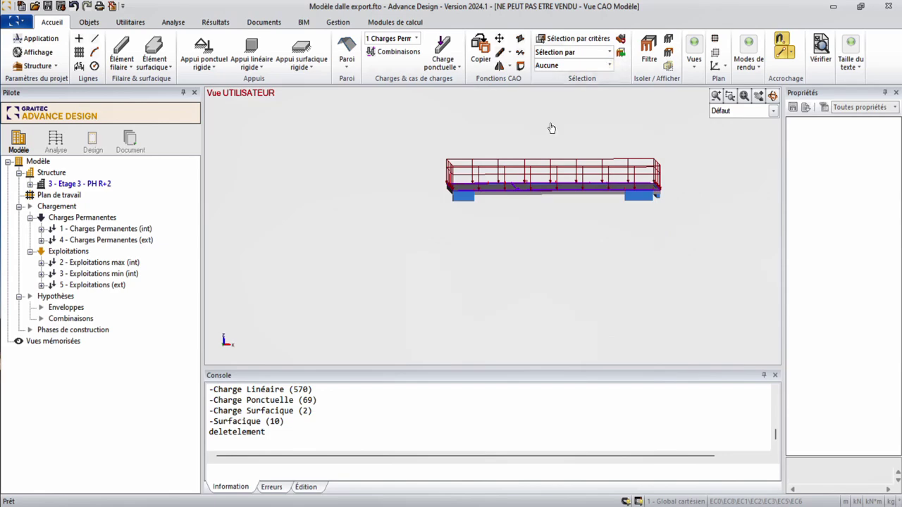
# Step: Delete the beam system "16 - POUTRE" of storey 3 with its elements
pyautogui.moveTo(526, 184); pyautogui.dragTo(476, 211, button='middle')
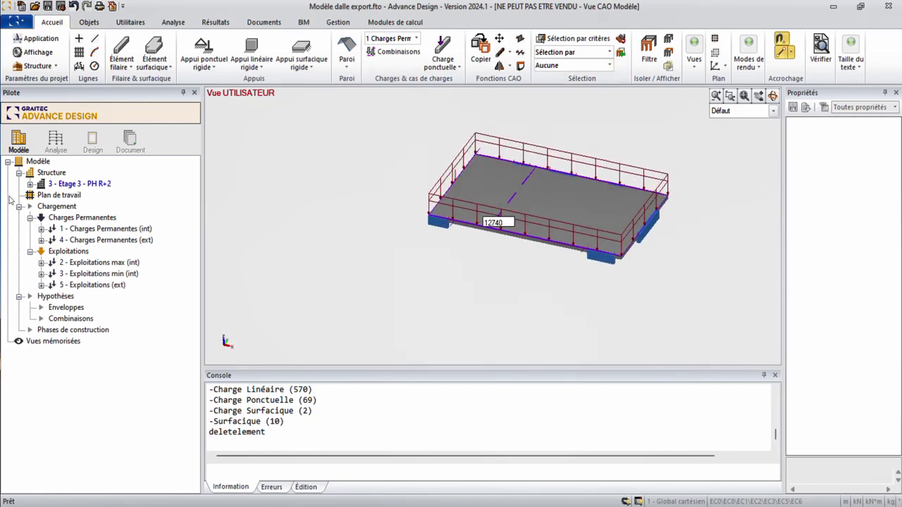
pyautogui.click(30, 184)
pyautogui.click(54, 217)
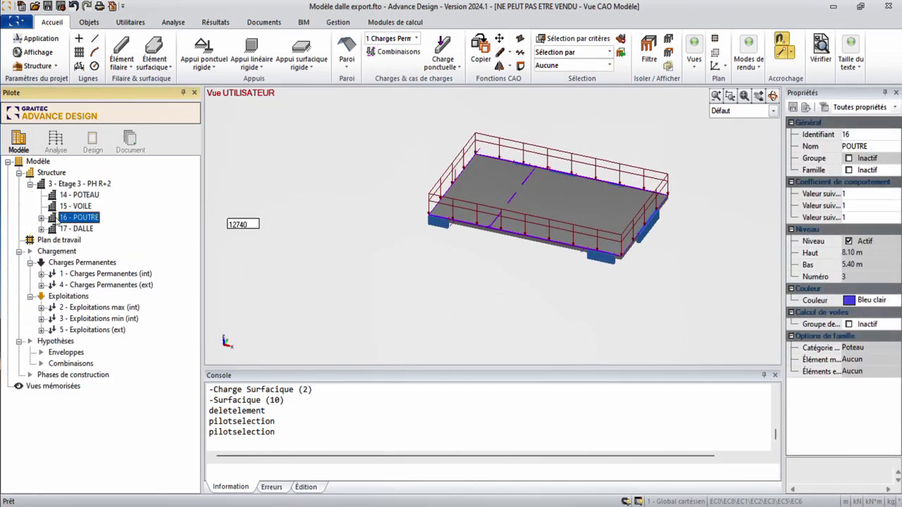
pyautogui.press('Delete')
pyautogui.click(444, 288)
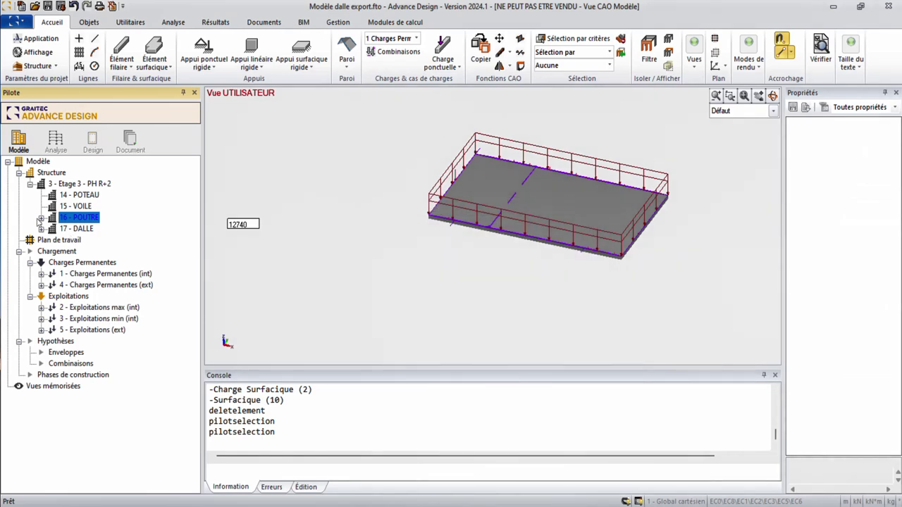
# Step: Review the properties of slab "300 - D10" in the DALLE system and of the surface loads applied on it
pyautogui.click(83, 220)
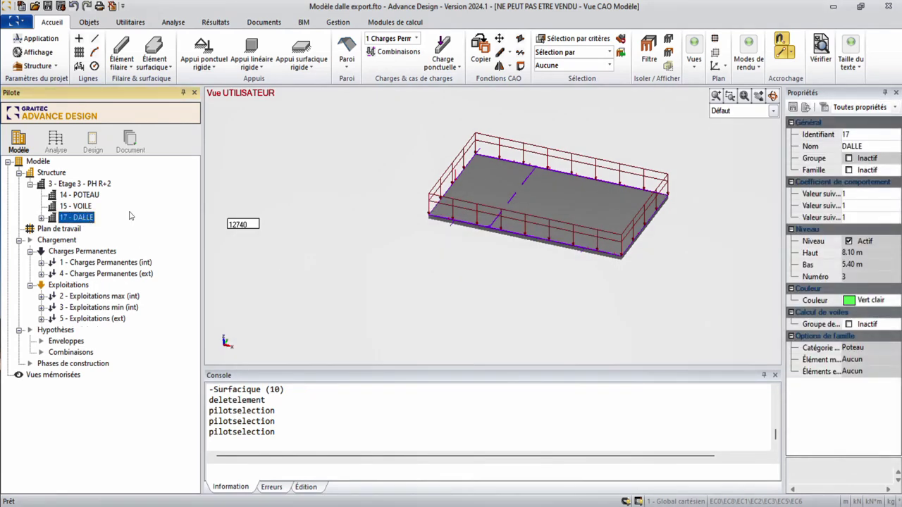
pyautogui.click(41, 217)
pyautogui.click(64, 229)
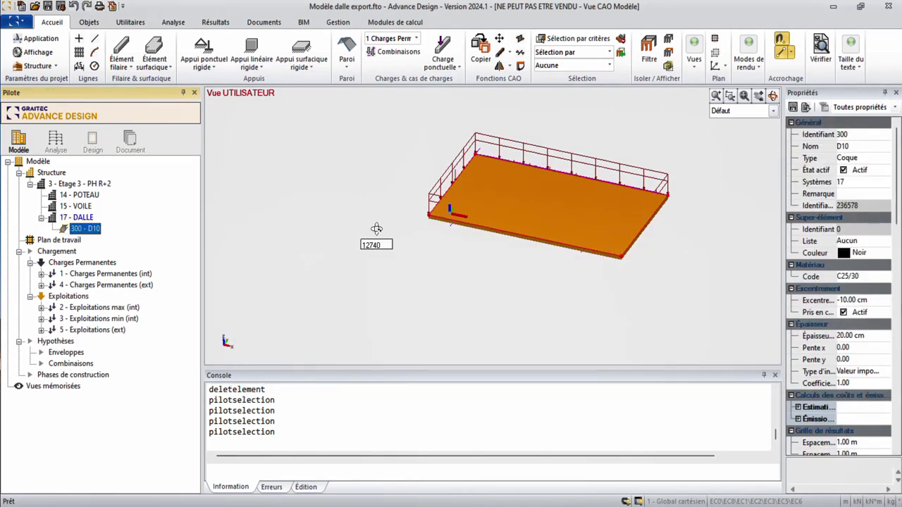
pyautogui.scroll(4, 532, 206)
pyautogui.press('Escape')
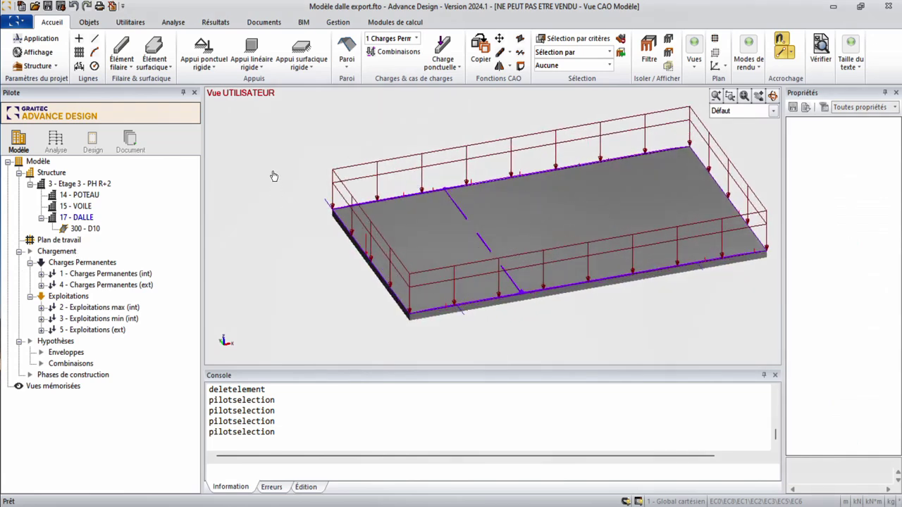
pyautogui.click(365, 171)
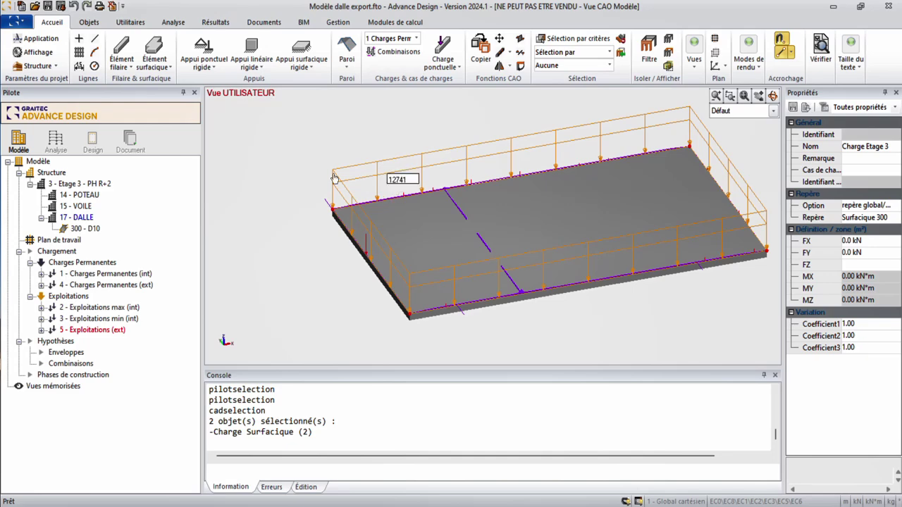
pyautogui.click(363, 181)
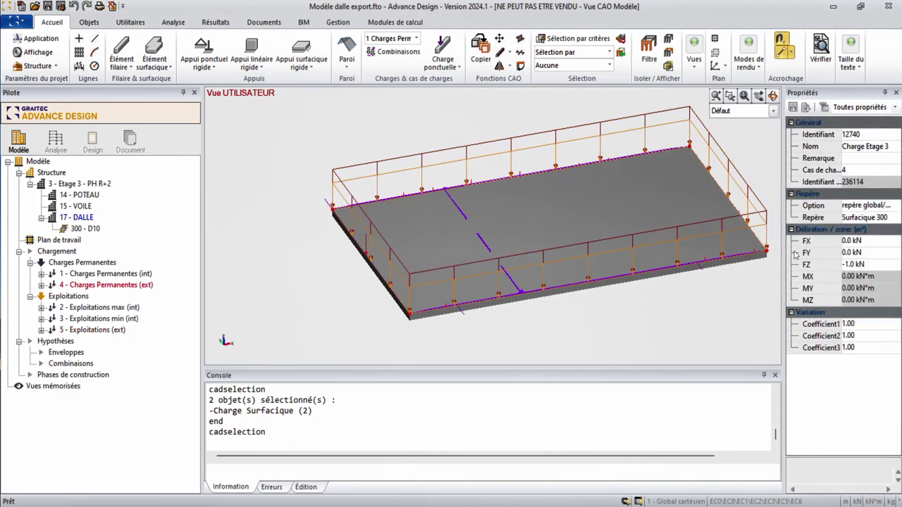
# Step: Widen the properties pane and set the working unit for forces to TonneForce
pyautogui.moveTo(785, 263); pyautogui.dragTo(715, 263)
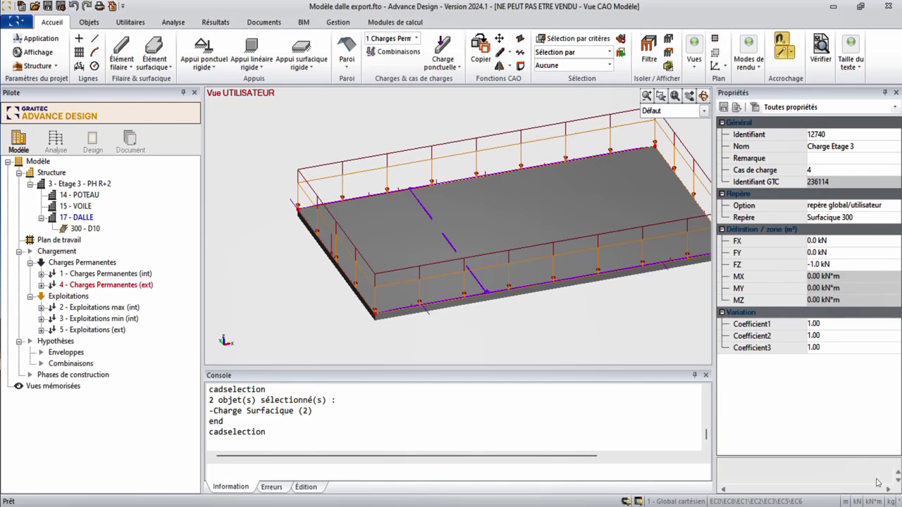
pyautogui.click(878, 501)
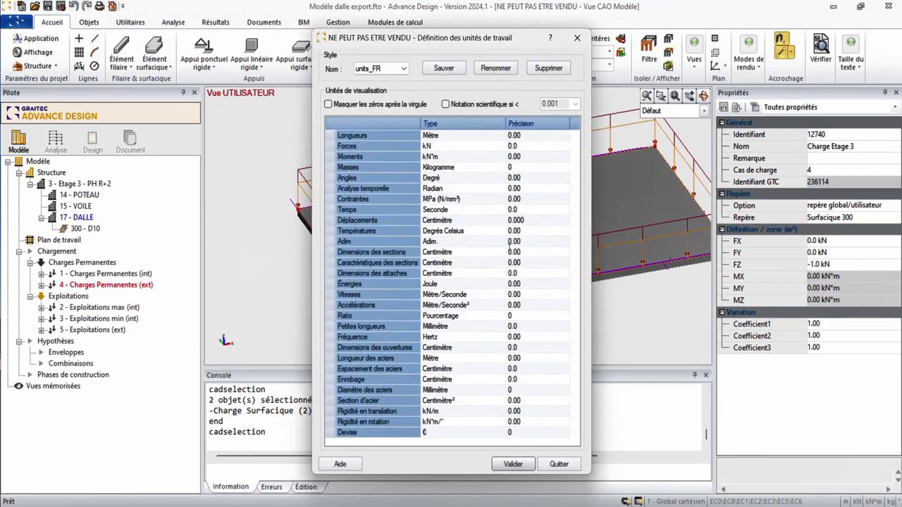
pyautogui.click(486, 146)
pyautogui.click(499, 147)
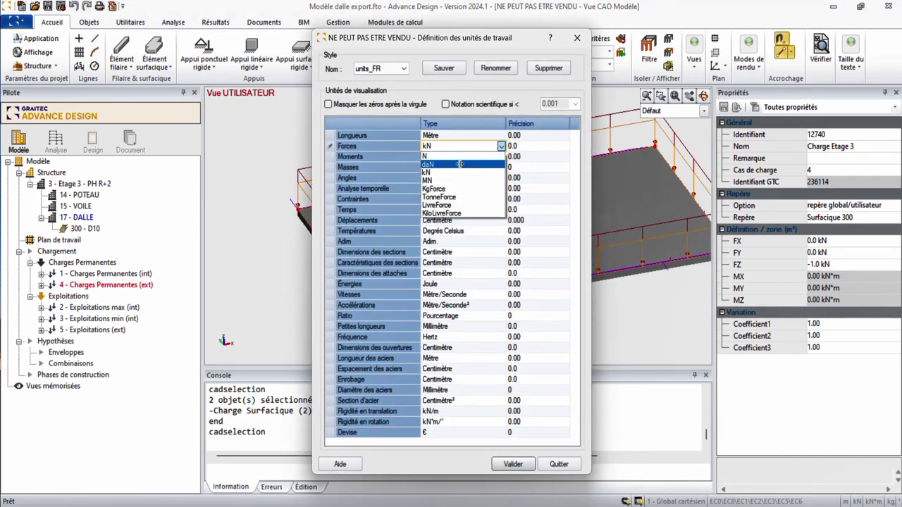
pyautogui.click(461, 197)
pyautogui.click(513, 465)
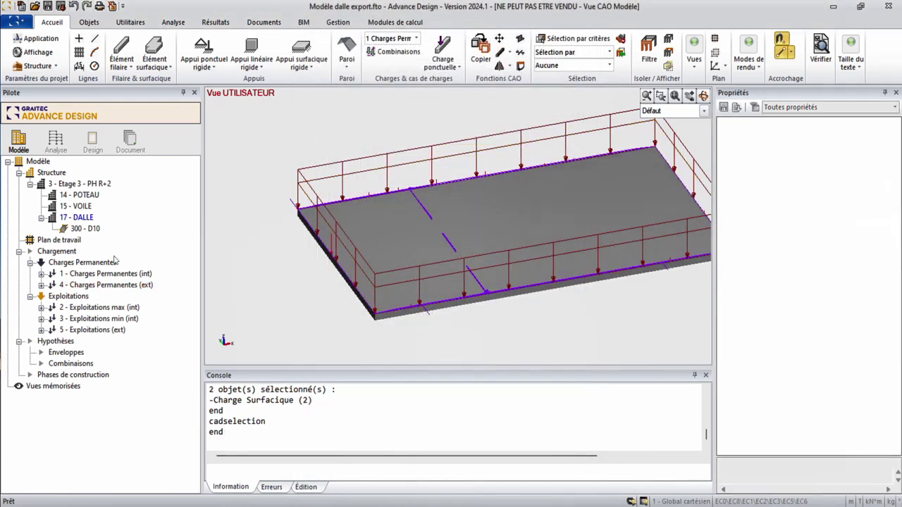
# Step: Inspect surface load 12740 in Charges Permanentes (ext) and surface load 12741 in Exploitations (ext)
pyautogui.click(108, 285)
pyautogui.click(41, 285)
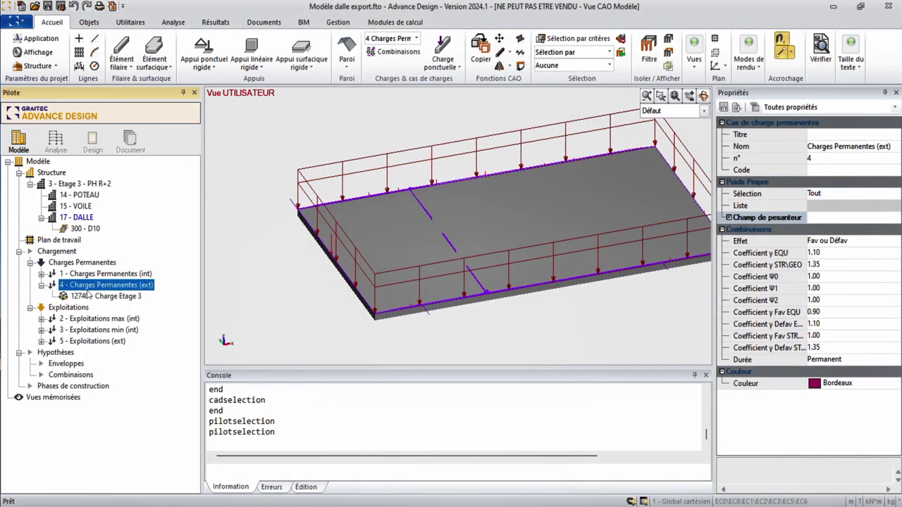
pyautogui.click(90, 296)
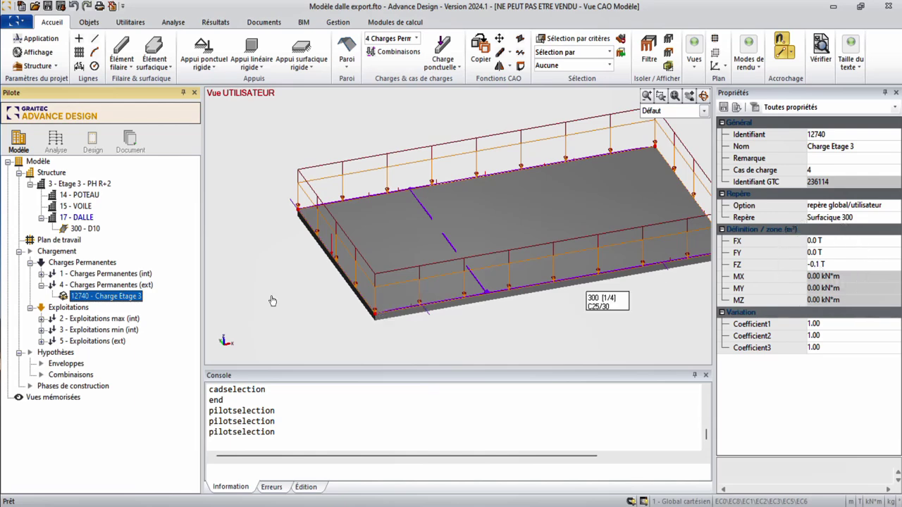
pyautogui.click(42, 278)
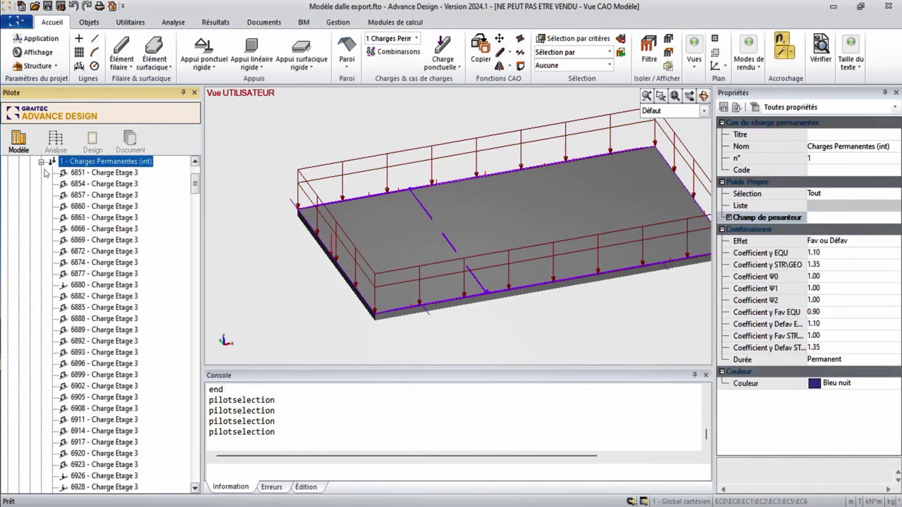
pyautogui.click(41, 161)
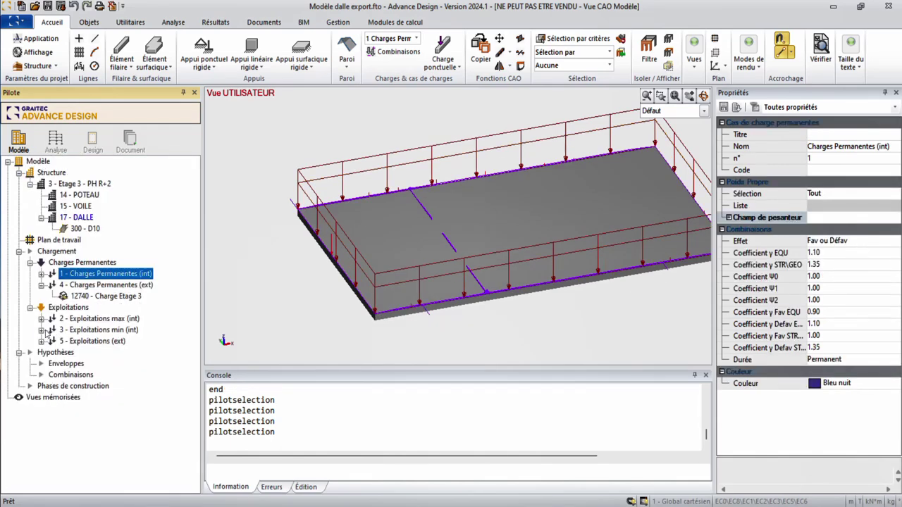
pyautogui.click(41, 341)
pyautogui.click(95, 352)
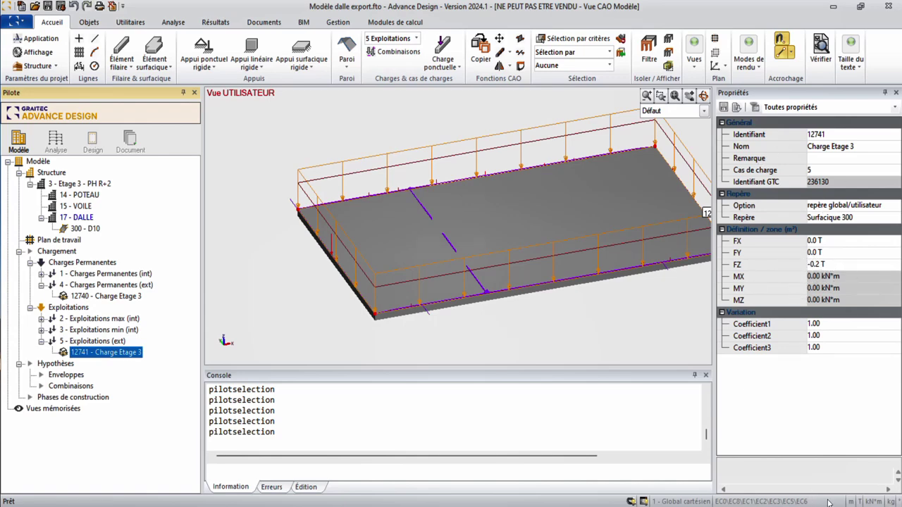
# Step: Set the display precision for forces to 0.000 and recheck surface loads 12741 and 12740
pyautogui.click(539, 146)
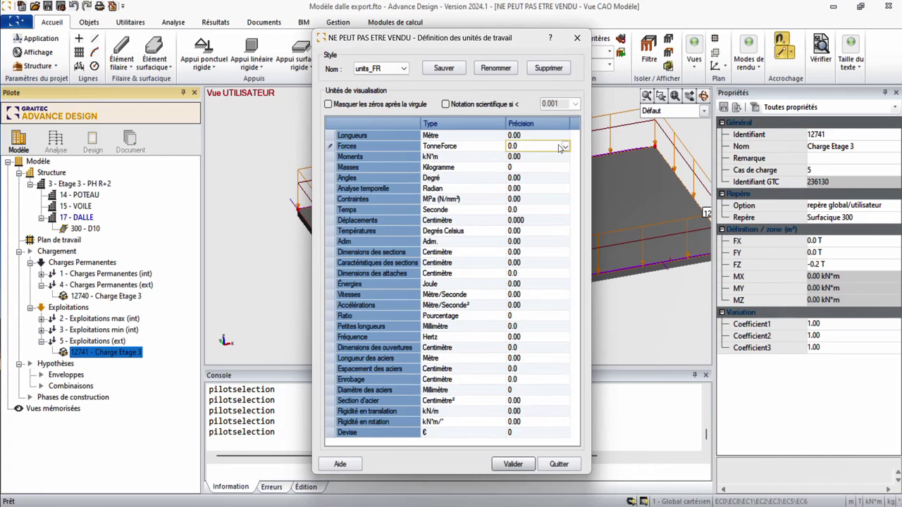
pyautogui.click(563, 147)
pyautogui.click(525, 169)
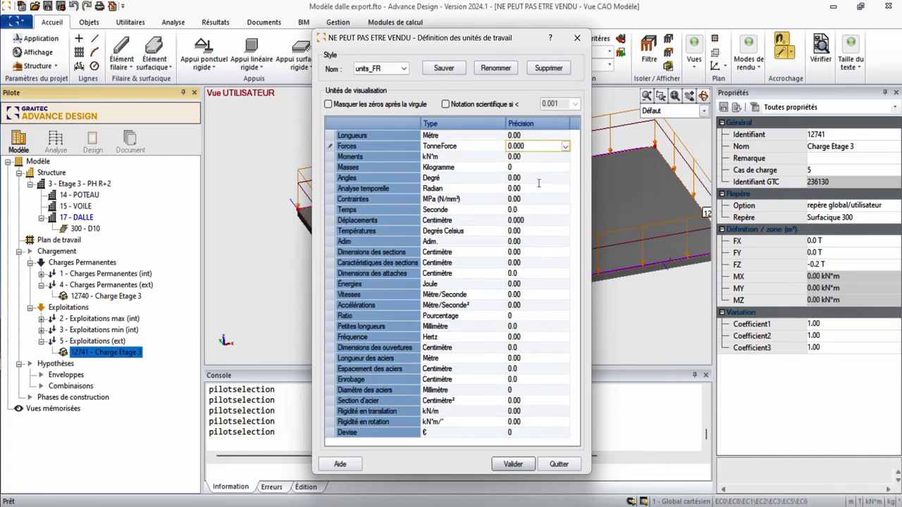
pyautogui.click(514, 464)
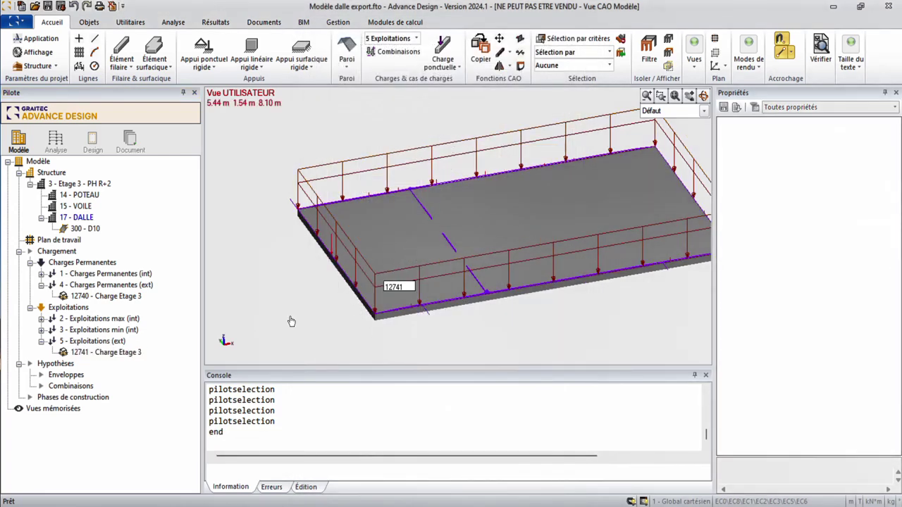
pyautogui.click(105, 353)
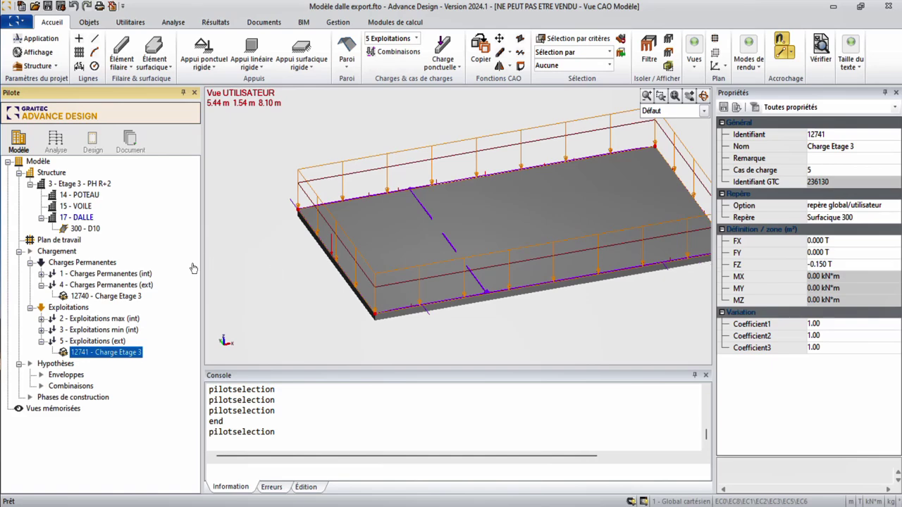
pyautogui.click(107, 284)
pyautogui.click(106, 296)
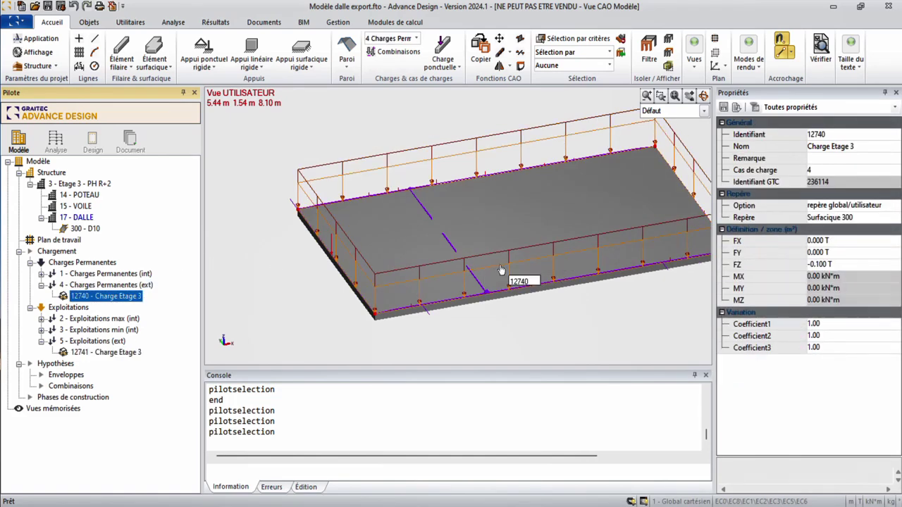
# Step: Hide surface loads 12740 and 12741 and automatically scale the display of the remaining loads
pyautogui.click(433, 272)
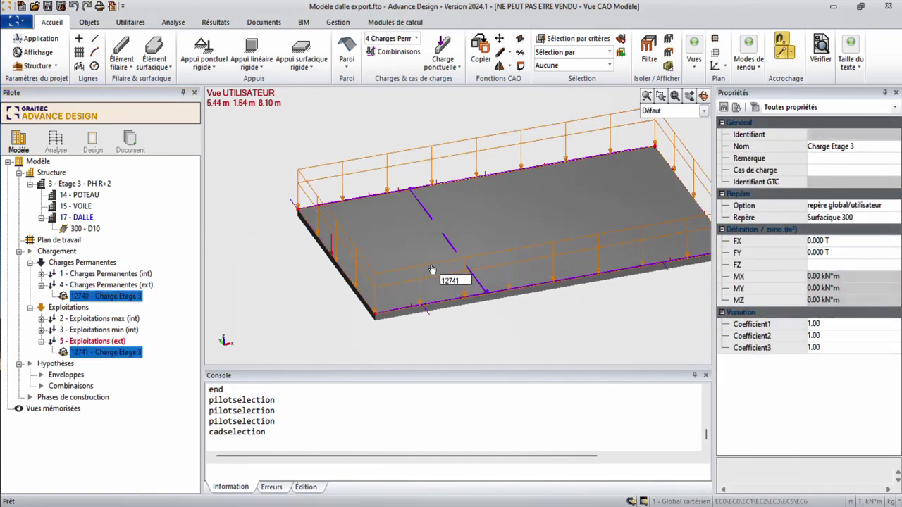
pyautogui.rightClick(433, 272)
pyautogui.moveTo(493, 271)
pyautogui.click(557, 301)
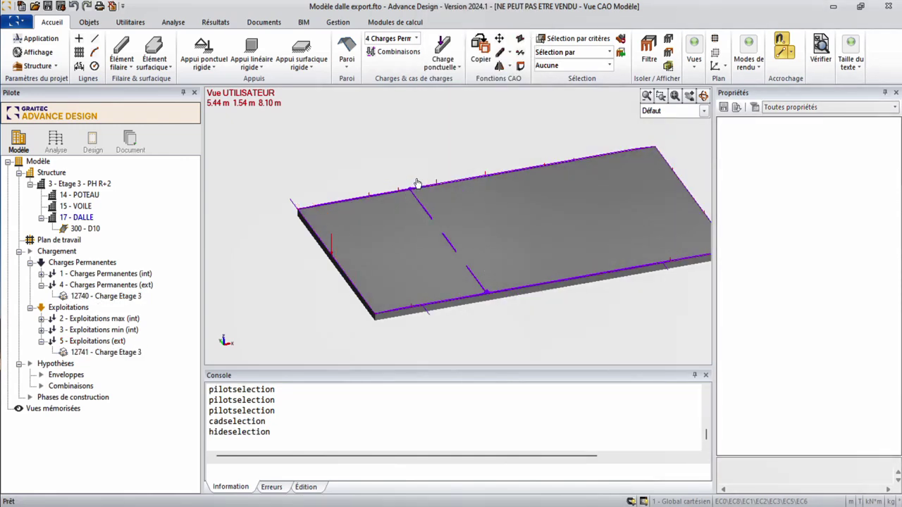
pyautogui.rightClick(276, 178)
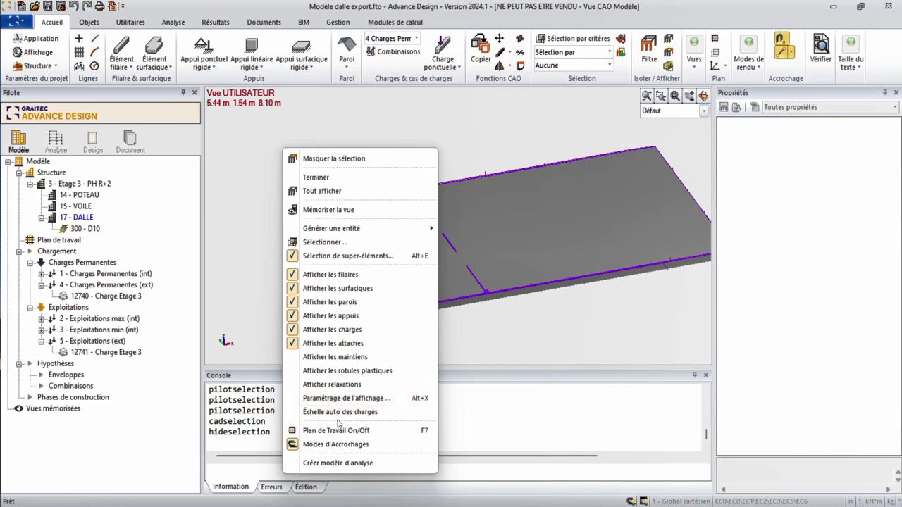
pyautogui.click(340, 414)
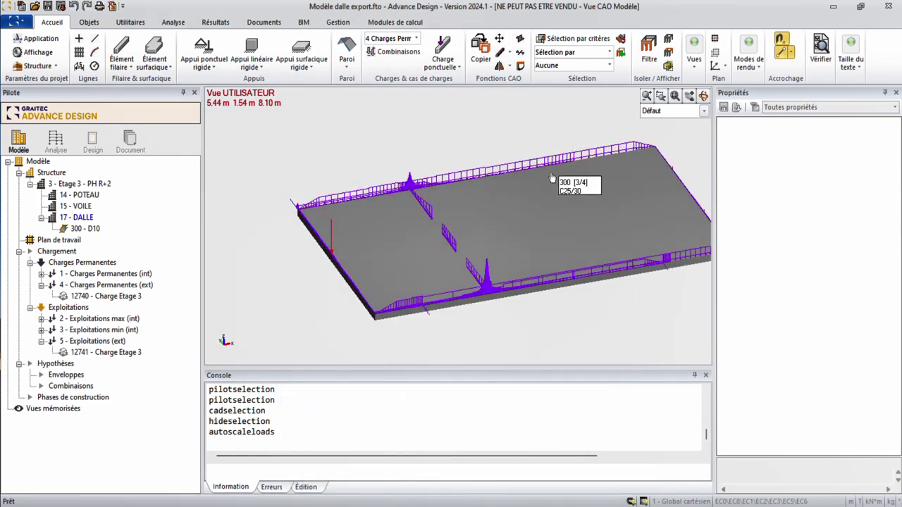
# Step: Hide slab D10 so that only the linear and point loads stay displayed
pyautogui.click(513, 222)
pyautogui.rightClick(513, 221)
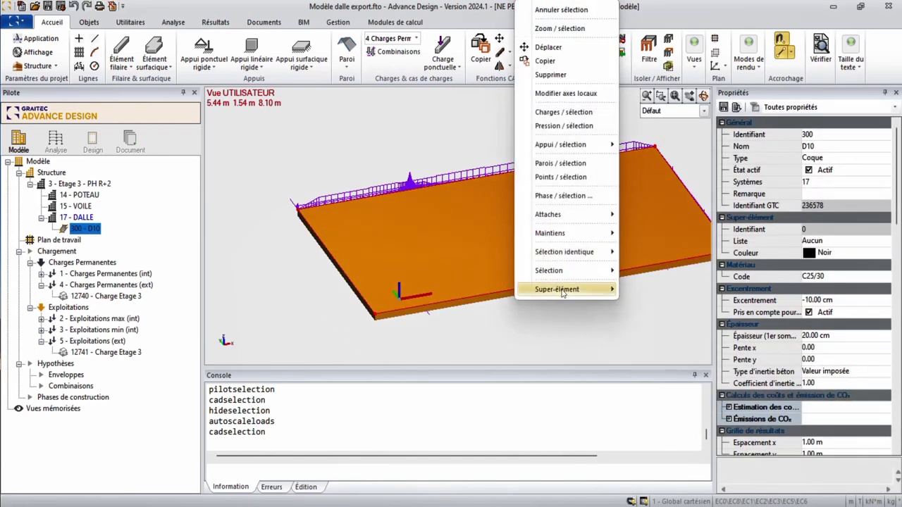
pyautogui.moveTo(570, 276)
pyautogui.click(645, 301)
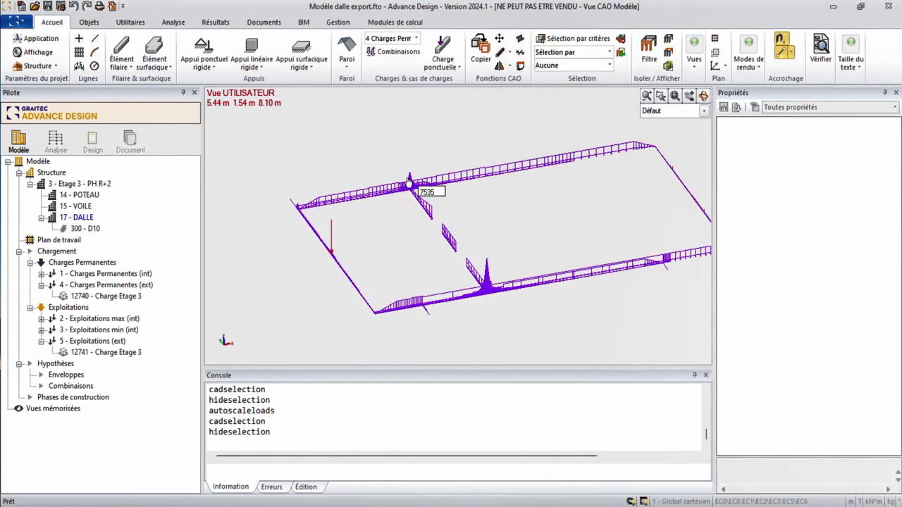
# Step: Delete the linear and point loads on the slab's short edge beside the internal wall and on the adjoining long-edge portions
pyautogui.moveTo(393, 246); pyautogui.dragTo(293, 173)
pyautogui.press('Delete')
pyautogui.moveTo(389, 344); pyautogui.dragTo(305, 248)
pyautogui.press('Delete')
pyautogui.moveTo(469, 347); pyautogui.dragTo(398, 277)
pyautogui.press('Delete')
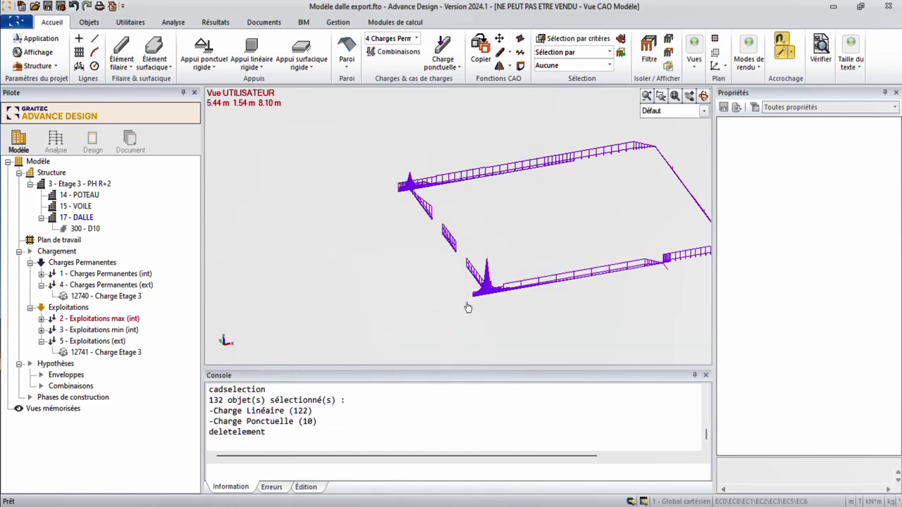
# Step: Delete the linear and point loads on the far short edge and the remaining long edges, keeping those around the internal wall line
pyautogui.moveTo(631, 308); pyautogui.dragTo(504, 250)
pyautogui.press('Delete')
pyautogui.moveTo(481, 264); pyautogui.dragTo(383, 271, button='middle')
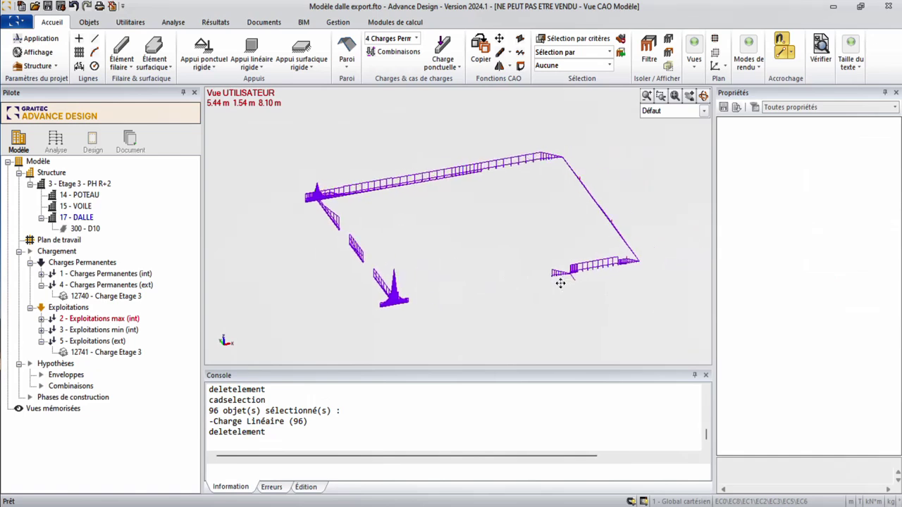
pyautogui.moveTo(604, 306); pyautogui.dragTo(521, 209)
pyautogui.press('Delete')
pyautogui.moveTo(472, 221); pyautogui.dragTo(346, 149)
pyautogui.press('Delete')
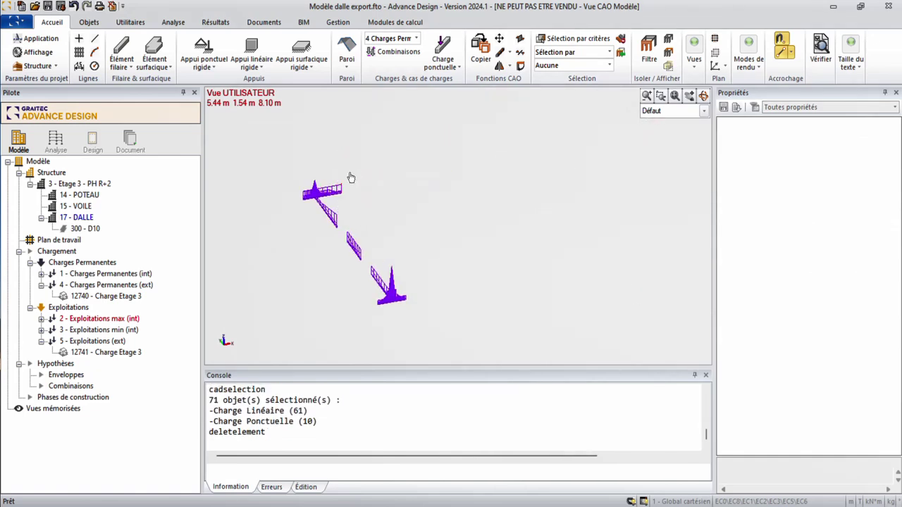
# Step: In top view, delete the transverse linear loads at the lower end of the internal wall line
pyautogui.hotkey('alt', '5')
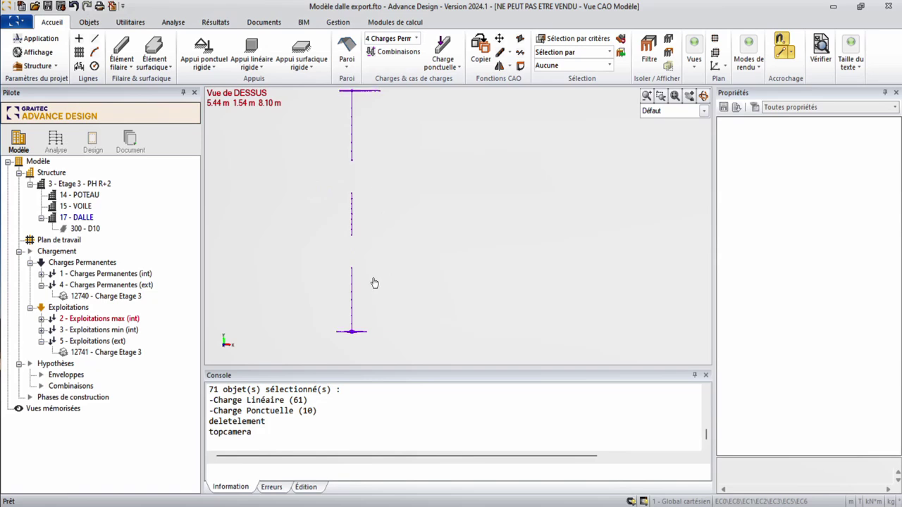
pyautogui.moveTo(369, 330); pyautogui.dragTo(437, 244, button='middle')
pyautogui.scroll(6, 413, 231)
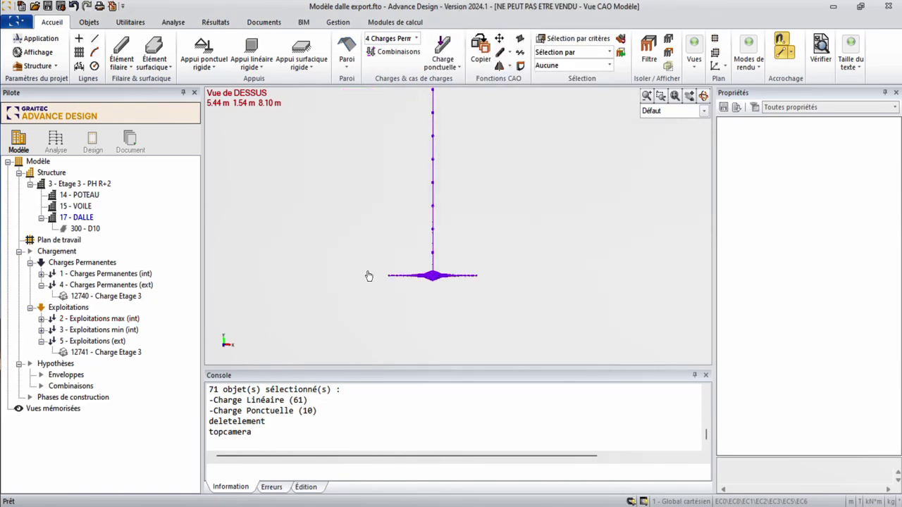
pyautogui.moveTo(368, 269); pyautogui.dragTo(505, 307)
pyautogui.press('Delete')
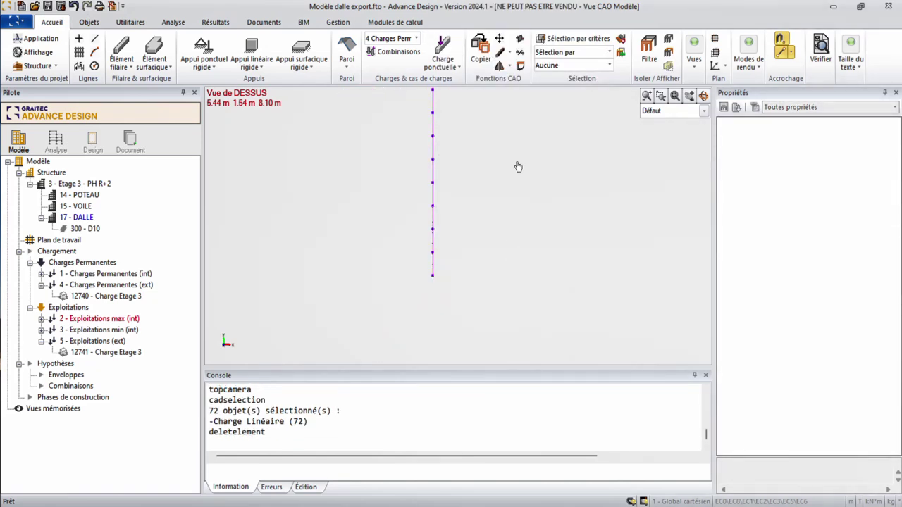
# Step: Delete the transverse linear and point loads at the upper end of the internal wall line
pyautogui.scroll(-2, 516, 240)
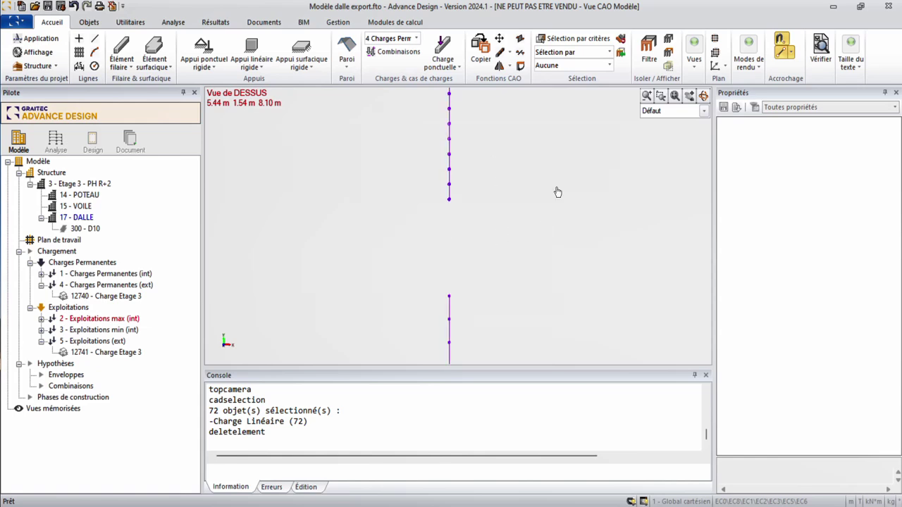
pyautogui.rightClick(545, 289)
pyautogui.click(506, 182)
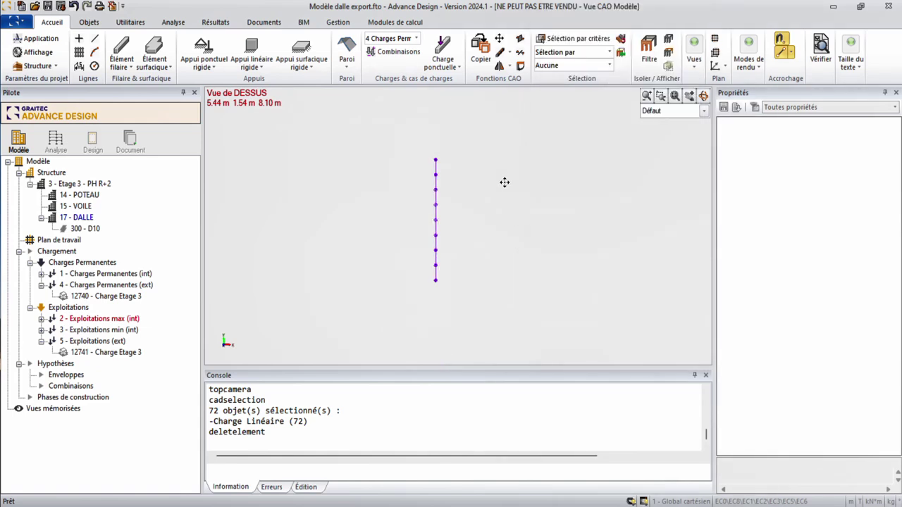
pyautogui.scroll(-3, 445, 206)
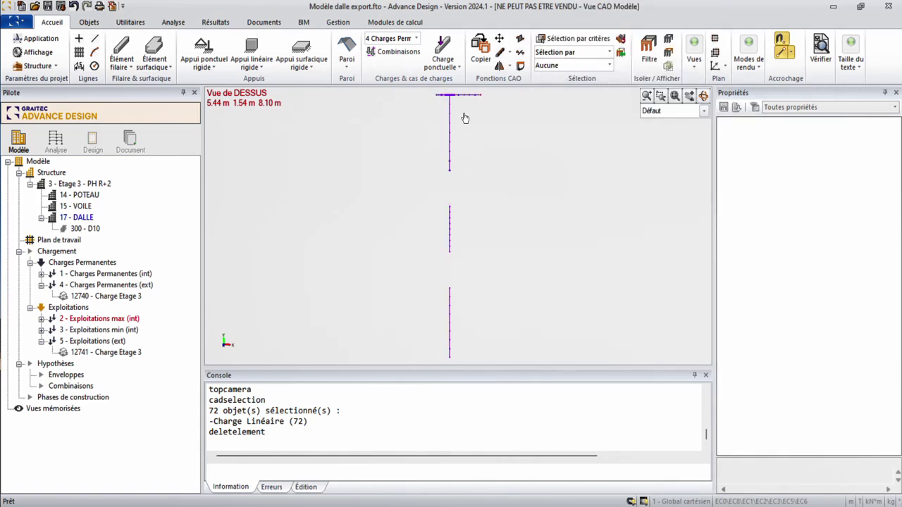
pyautogui.moveTo(465, 117); pyautogui.dragTo(461, 190, button='middle')
pyautogui.scroll(3, 453, 170)
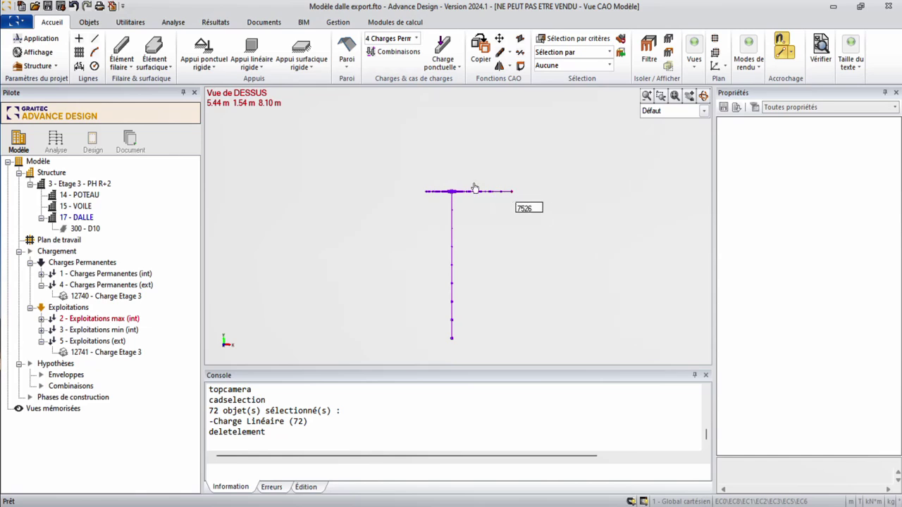
pyautogui.moveTo(421, 167); pyautogui.dragTo(532, 210)
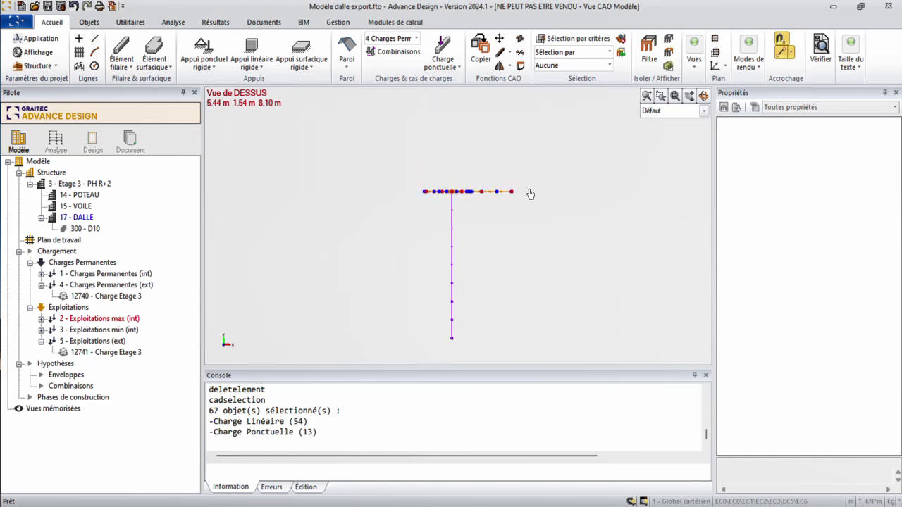
pyautogui.press('Delete')
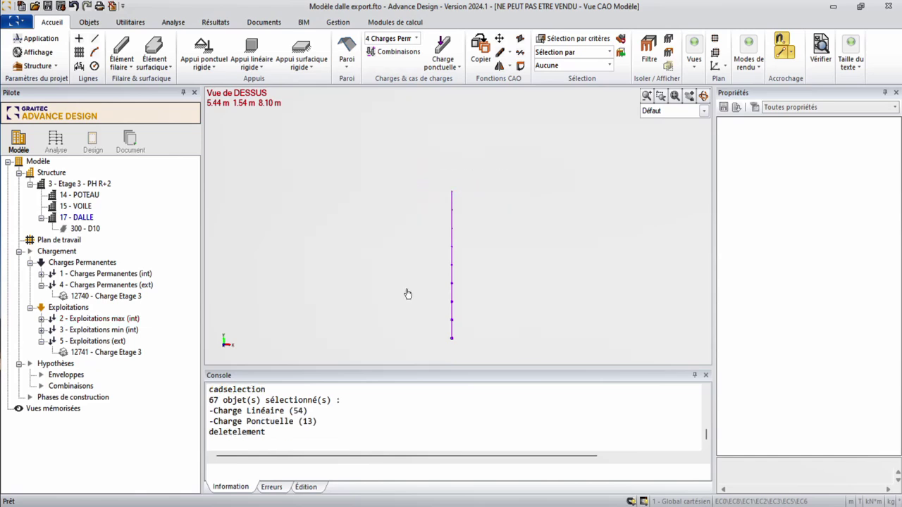
# Step: Redisplay surface loads 12740 and 12741 and automatically scale the load display in a 3D view
pyautogui.click(109, 299)
pyautogui.click(117, 355)
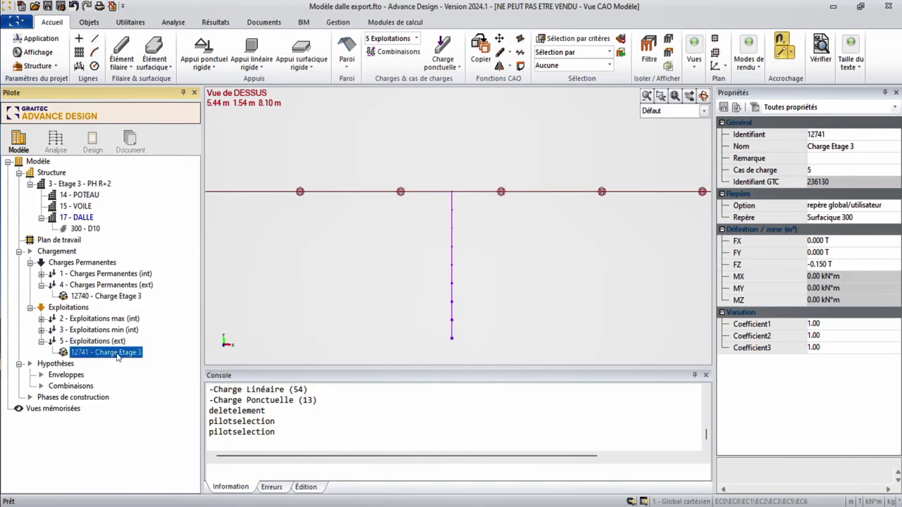
pyautogui.moveTo(478, 244); pyautogui.dragTo(521, 207)
pyautogui.scroll(-3, 522, 207)
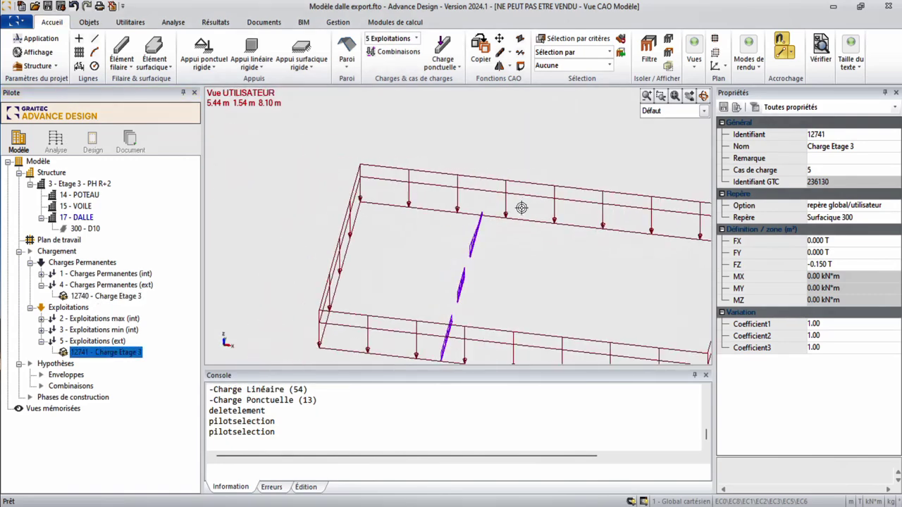
pyautogui.rightClick(537, 133)
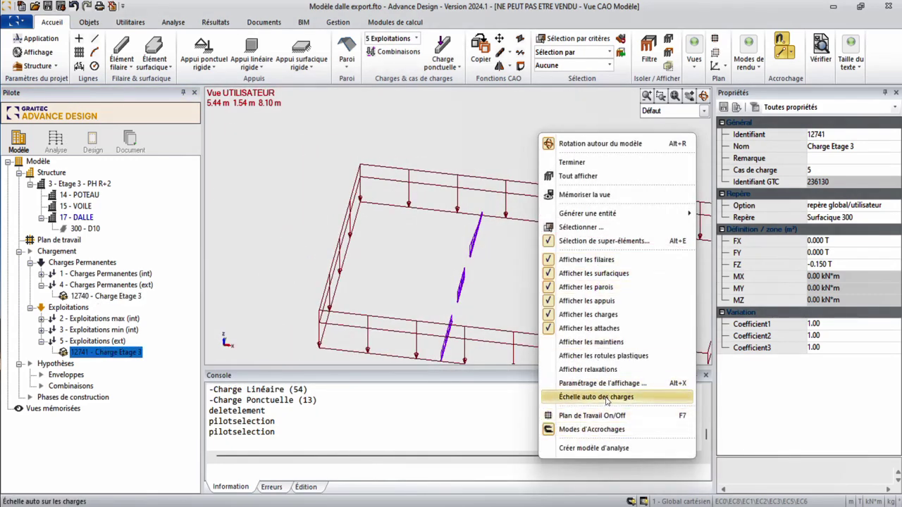
pyautogui.click(607, 399)
pyautogui.moveTo(608, 249); pyautogui.dragTo(464, 239)
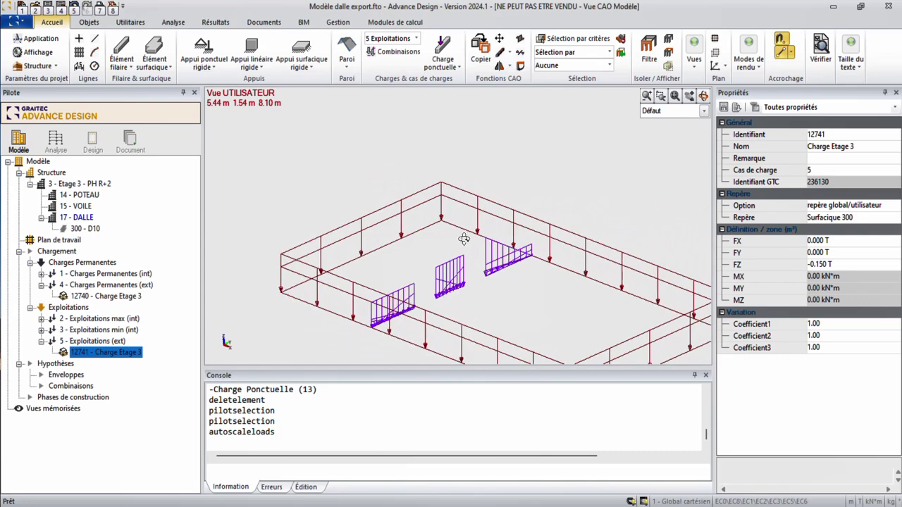
pyautogui.scroll(-3, 464, 239)
# Step: Redisplay slab D10 and check surface load 12740 on it
pyautogui.click(70, 229)
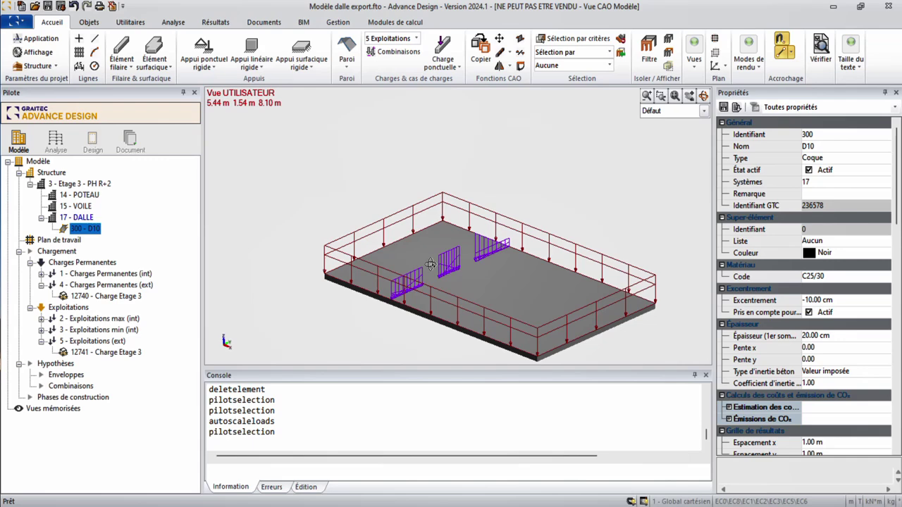
pyautogui.moveTo(418, 256); pyautogui.dragTo(592, 190)
pyautogui.press('Escape')
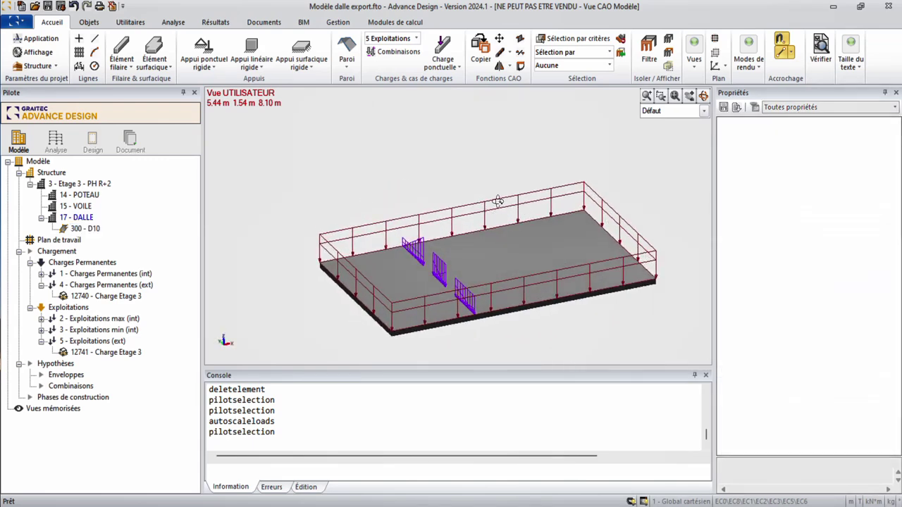
pyautogui.click(479, 201)
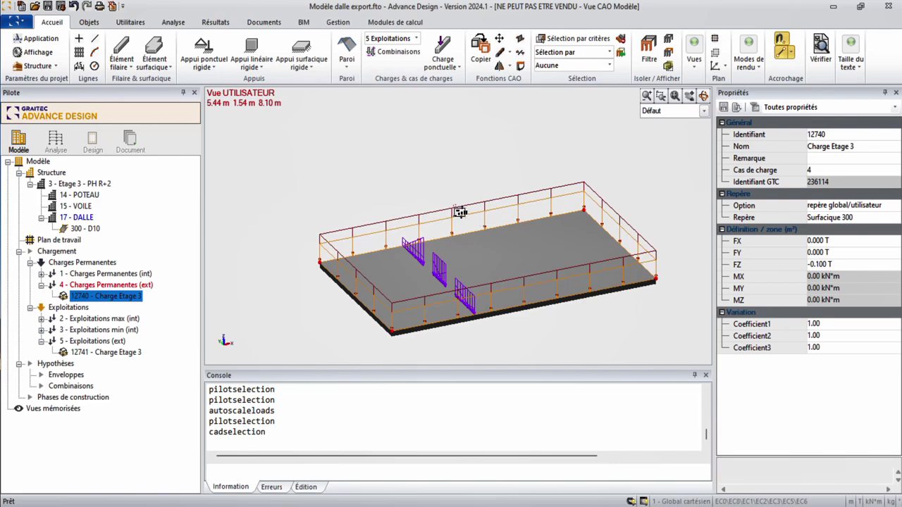
pyautogui.click(245, 229)
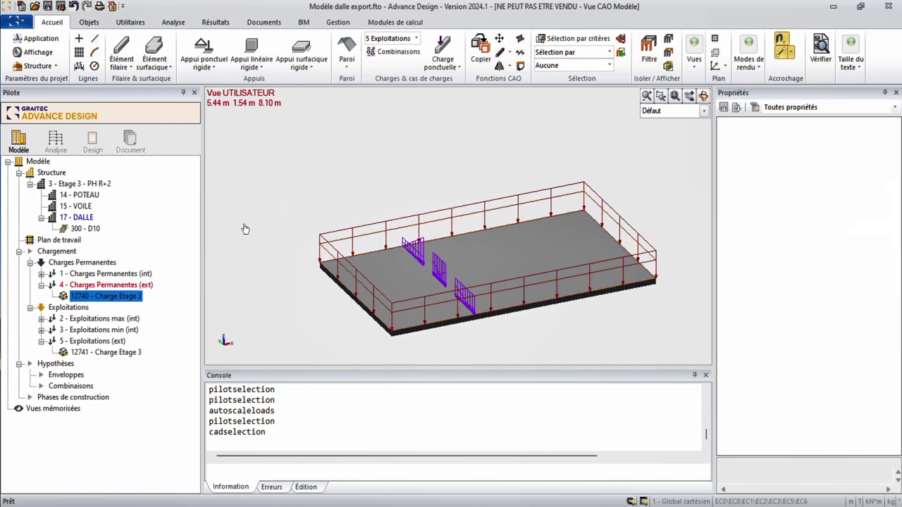
# Step: Delete the VOILE system from storey 3
pyautogui.click(78, 196)
pyautogui.click(71, 206)
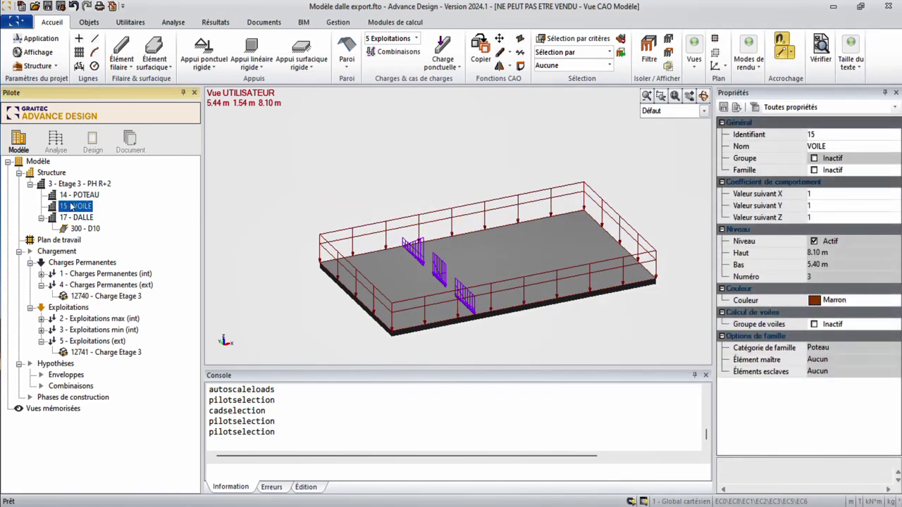
pyautogui.press('Delete')
# Step: Rename the POTEAU system of storey 3 as Fondations
pyautogui.click(76, 198)
pyautogui.click(76, 199)
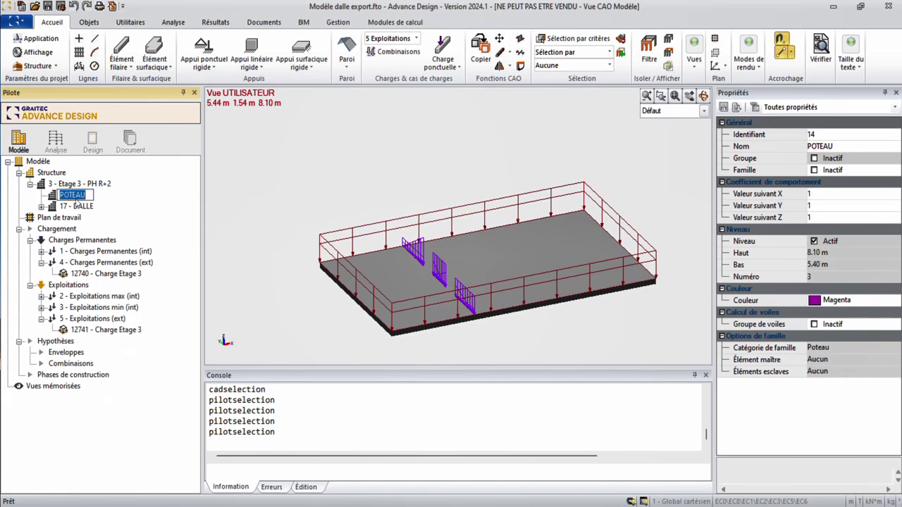
pyautogui.write('Fondations')
pyautogui.press('Return')
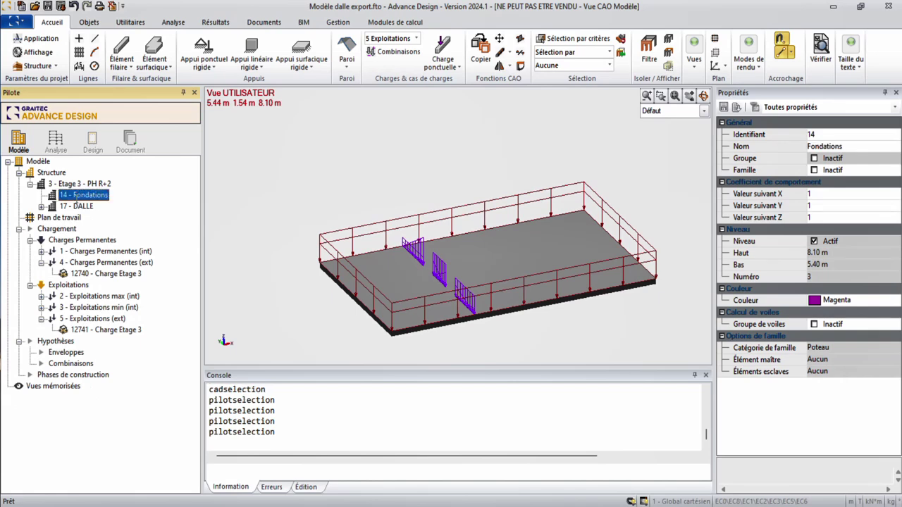
# Step: Start a rigid linear support in the Fondations system and set its restraint type to articulation
pyautogui.click(191, 66)
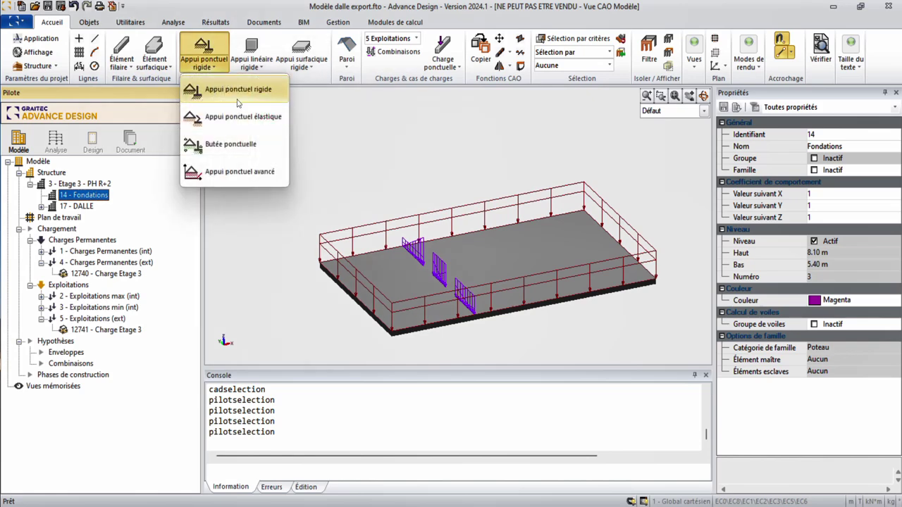
pyautogui.click(251, 64)
pyautogui.click(275, 95)
pyautogui.click(879, 384)
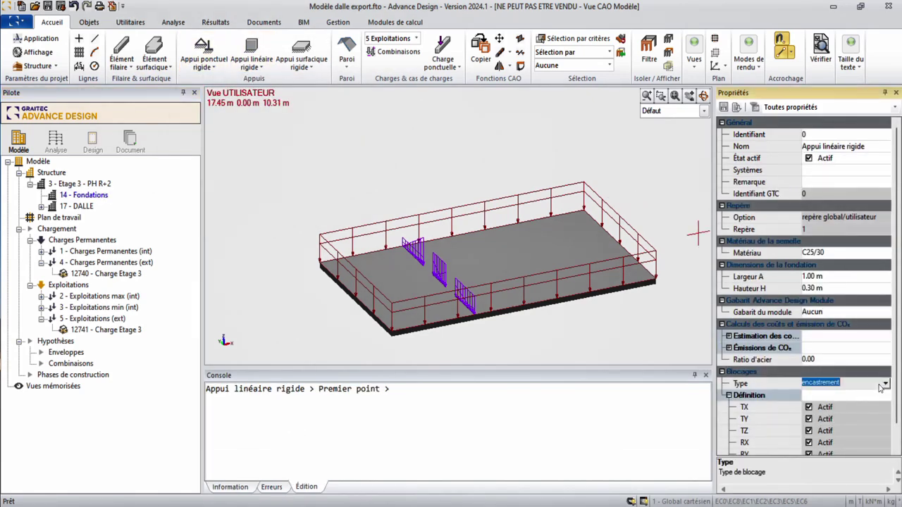
pyautogui.click(885, 384)
pyautogui.click(833, 404)
# Step: Try to place the articulated linear support along the slab's short edge nearest the internal wall loads, and delete it
pyautogui.click(388, 329)
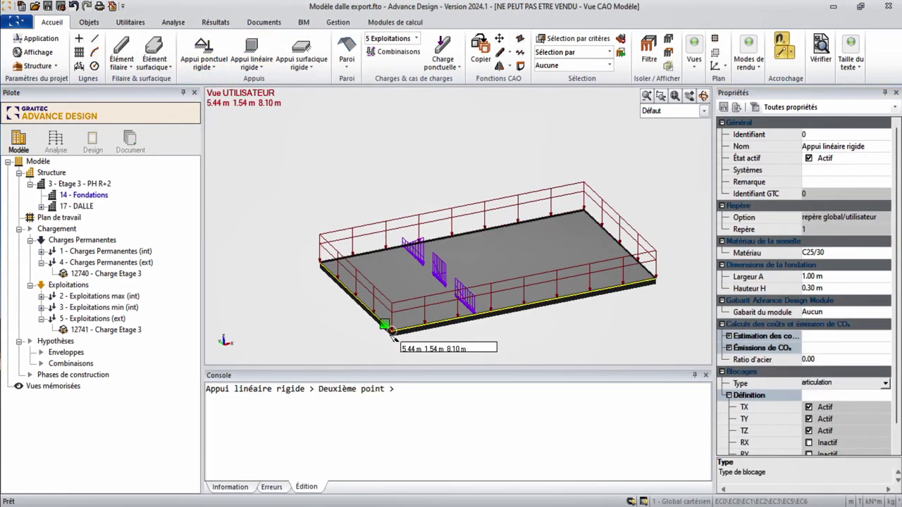
pyautogui.click(319, 262)
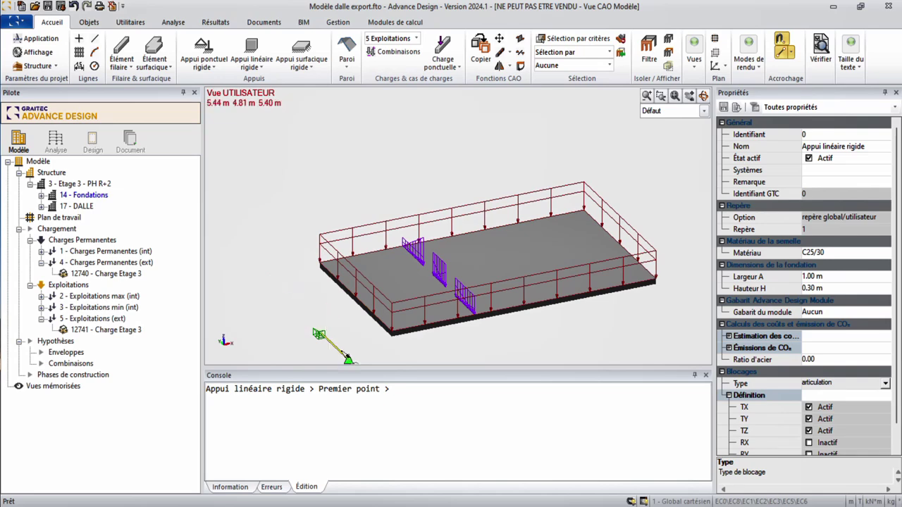
pyautogui.press('Escape')
pyautogui.click(333, 345)
pyautogui.press('Delete')
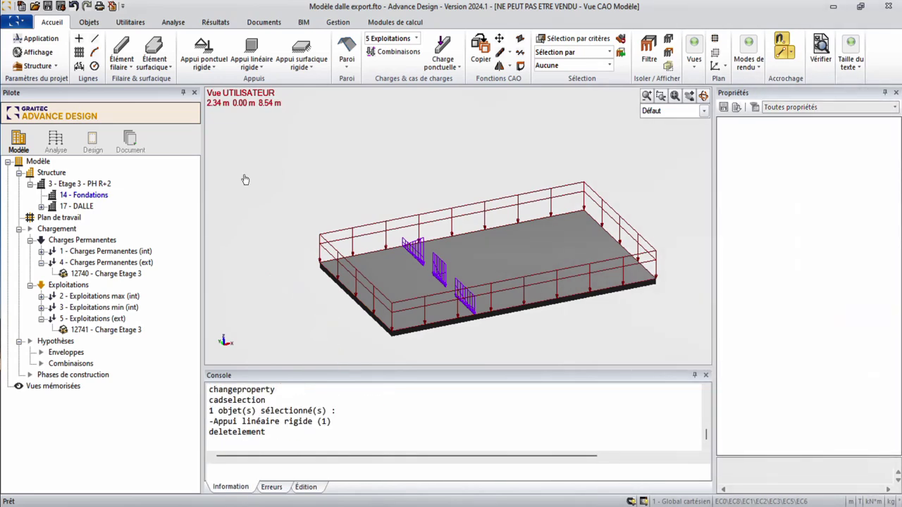
# Step: Deactivate the level option of storey 3, and place an articulated rigid linear support along the slab's short edge nearest the internal wall loads
pyautogui.click(79, 185)
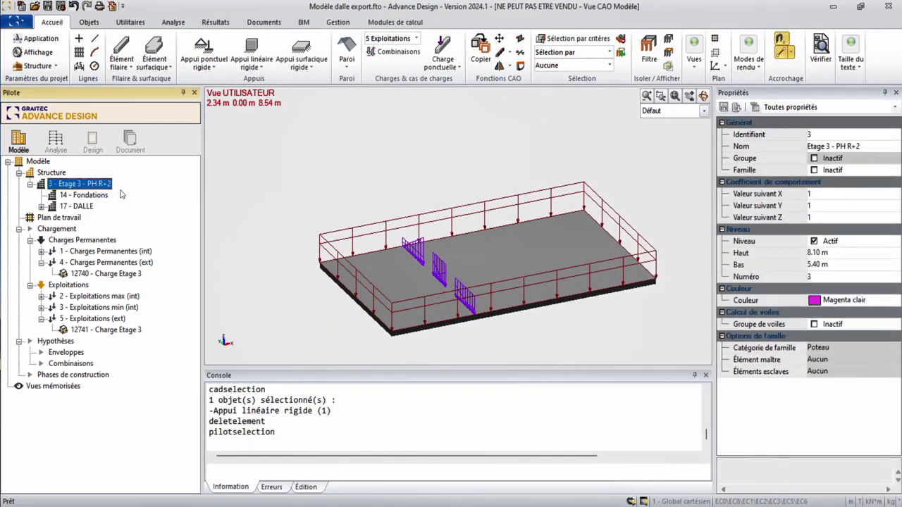
pyautogui.click(814, 241)
pyautogui.click(251, 62)
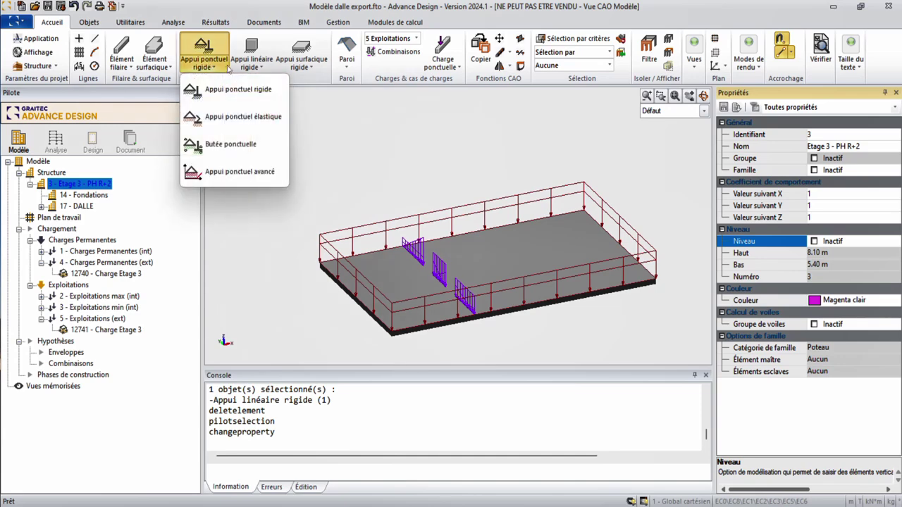
pyautogui.click(256, 86)
pyautogui.click(319, 264)
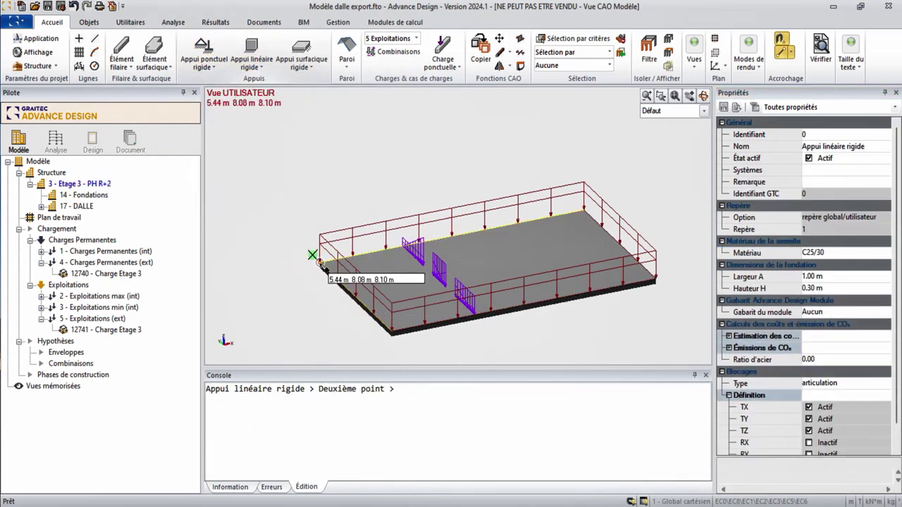
pyautogui.click(392, 332)
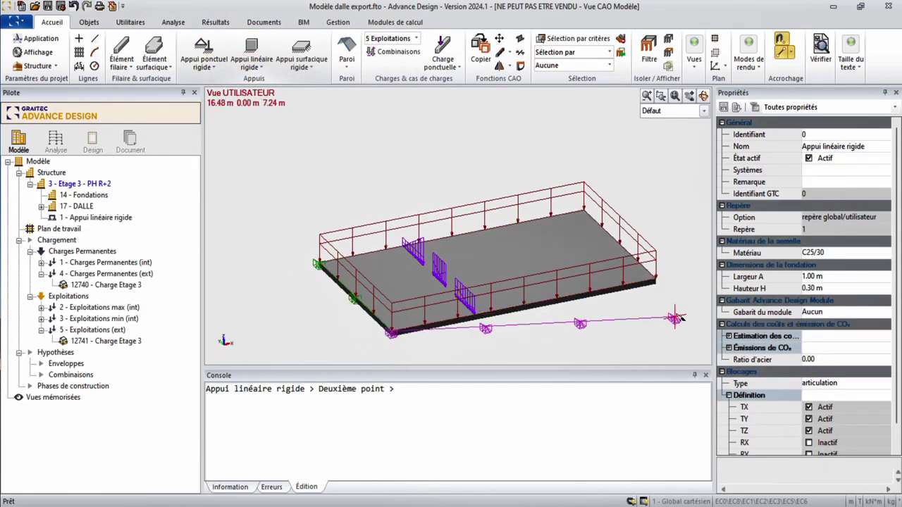
# Step: Place articulated rigid linear supports along the slab's two long edges and its remaining short edge
pyautogui.click(656, 281)
pyautogui.click(318, 262)
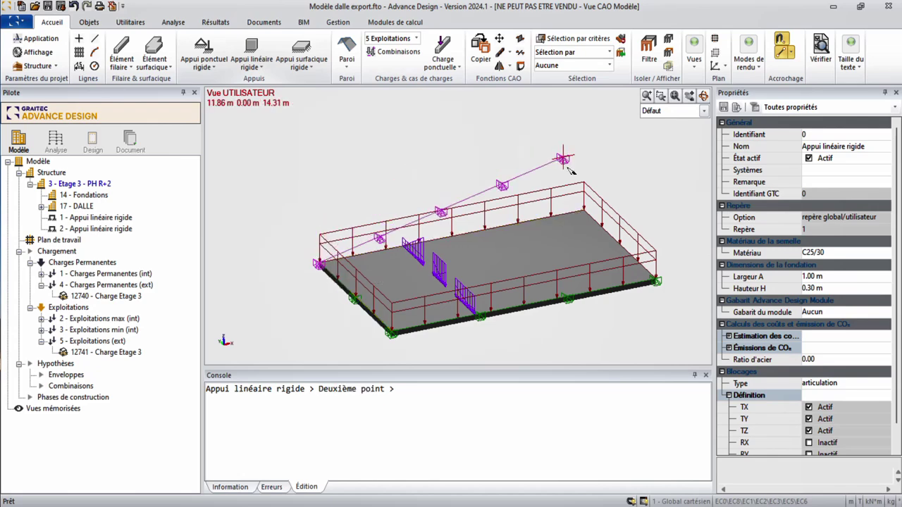
pyautogui.click(584, 210)
pyautogui.click(584, 210)
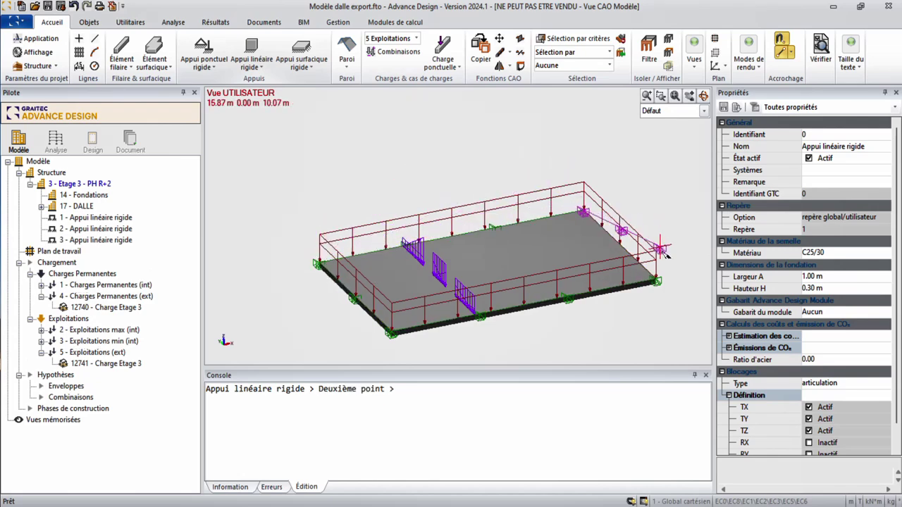
pyautogui.click(655, 280)
pyautogui.press('Escape')
pyautogui.moveTo(665, 263); pyautogui.dragTo(575, 253, button='middle')
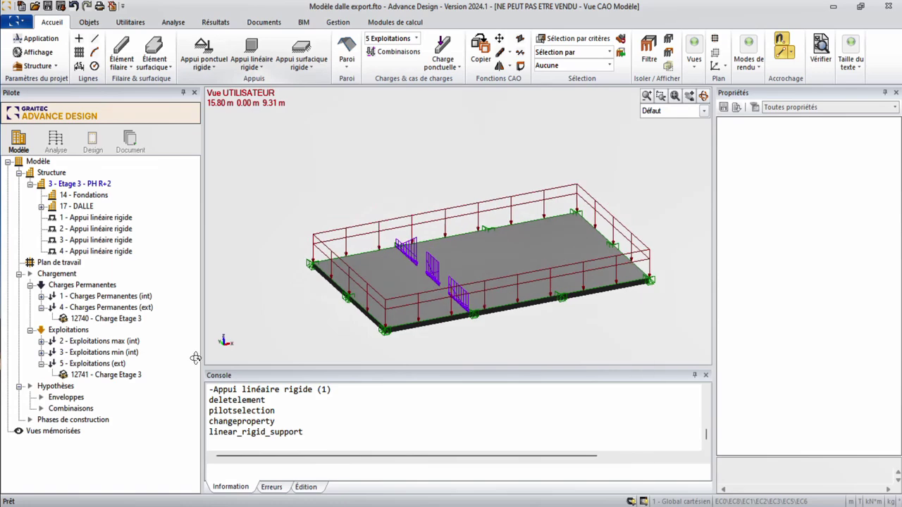
# Step: Generate the simplified load combinations for ELU STR/GEO, ELS Caractéristique and ELS Quasi-permanente, with exploitation loads as the base action
pyautogui.doubleClick(70, 408)
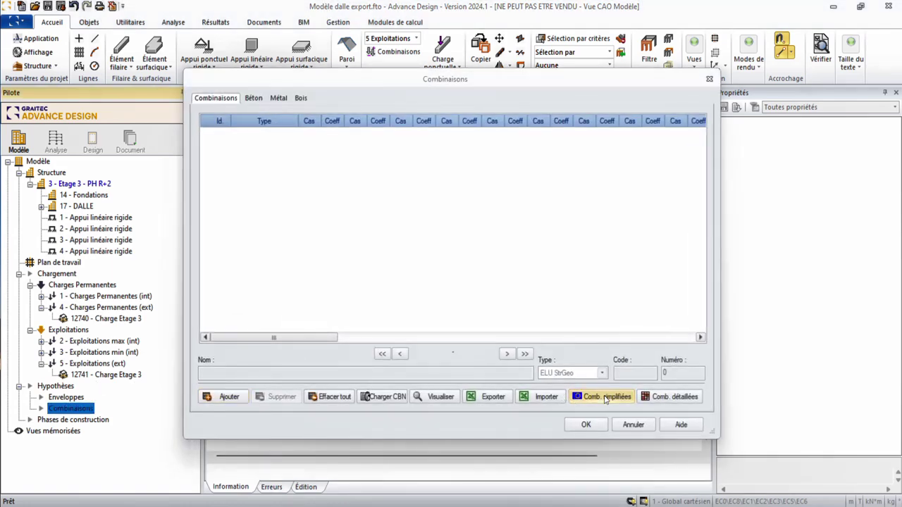
pyautogui.click(603, 399)
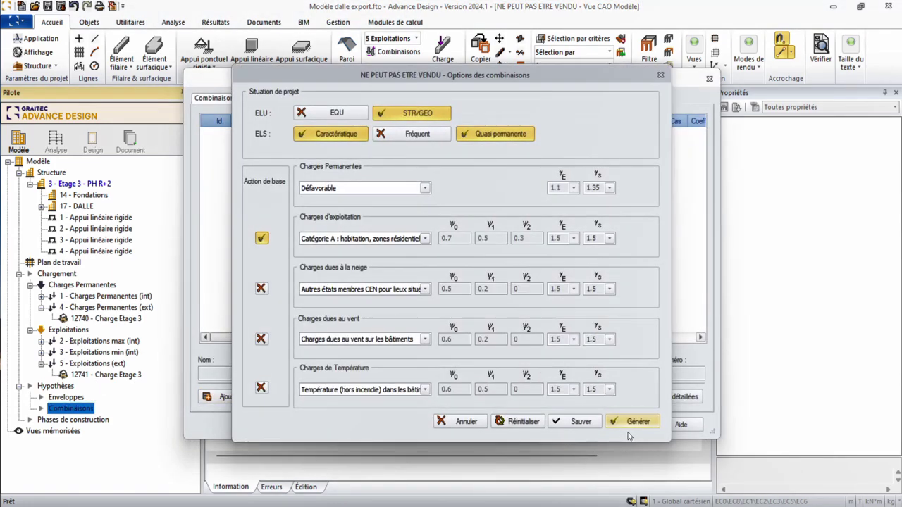
pyautogui.click(630, 423)
pyautogui.click(477, 292)
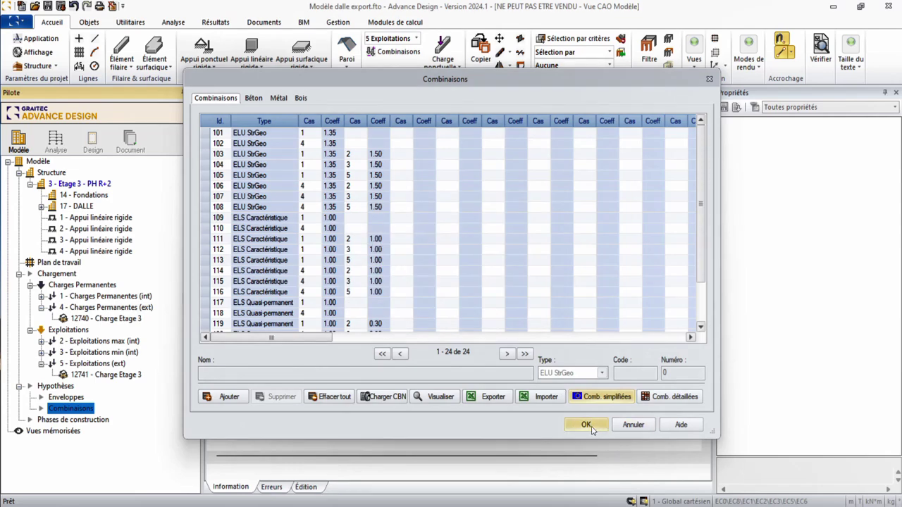
pyautogui.click(587, 425)
# Step: Activate the real deflection calculation (Calcul de la flèche) in the slab's concrete design properties
pyautogui.click(55, 143)
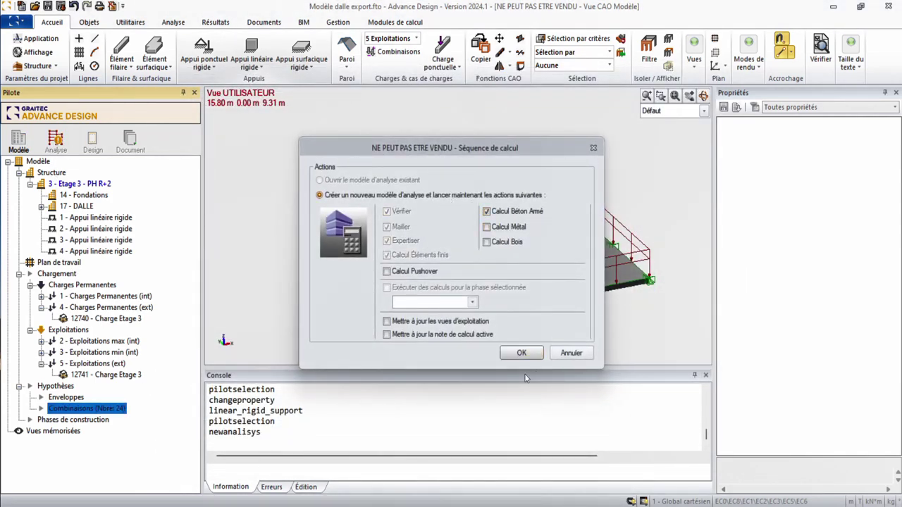
pyautogui.press('Escape')
pyautogui.click(544, 253)
pyautogui.scroll(-10, 776, 316)
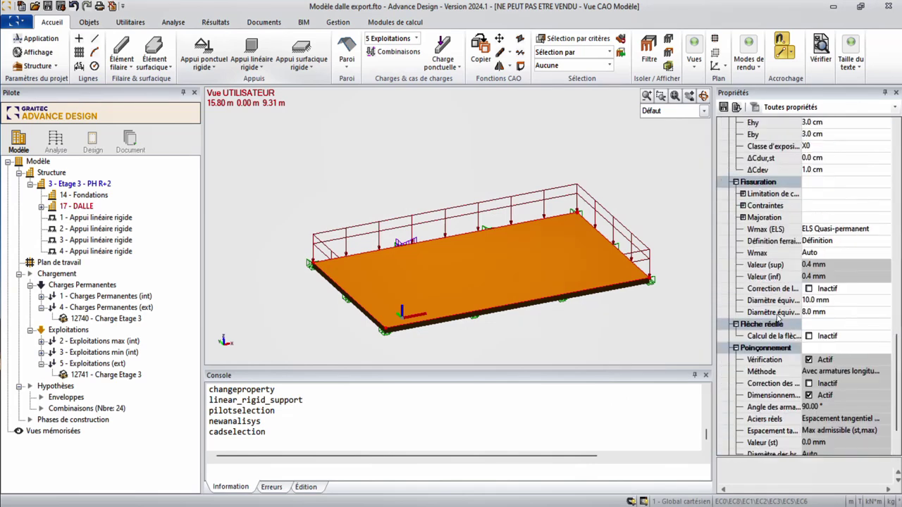
pyautogui.click(809, 336)
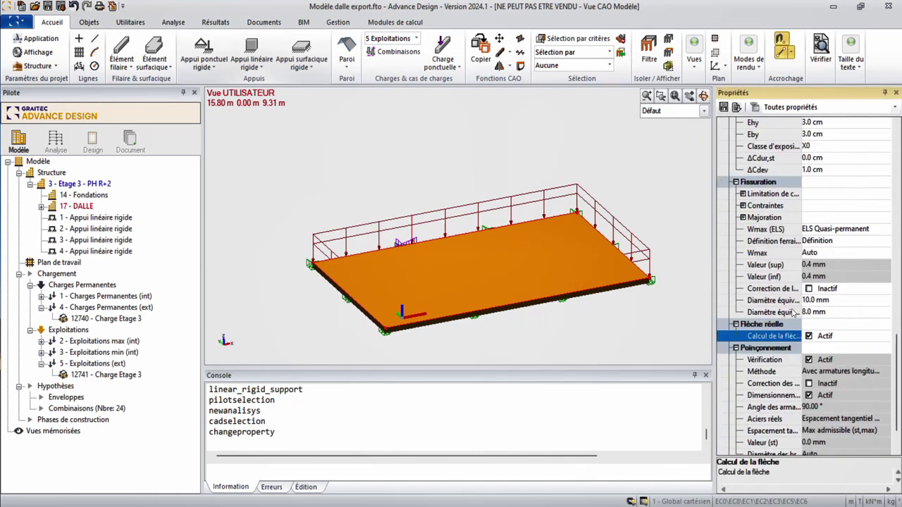
# Step: Set the slab's reinforcement covers Ehx, Ebx, Ehy and Eby to 3.5 cm each
pyautogui.scroll(3, 771, 278)
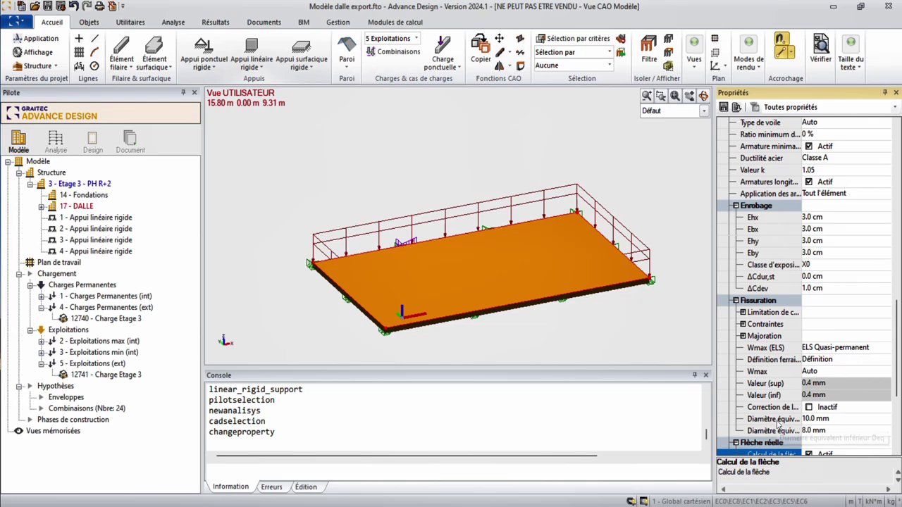
pyautogui.click(824, 217)
pyautogui.write('3.5')
pyautogui.press('Return')
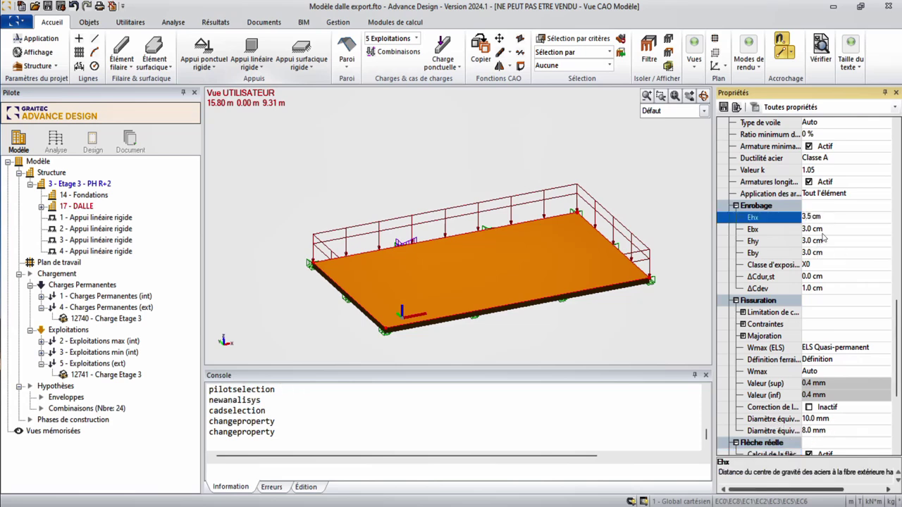
pyautogui.click(824, 229)
pyautogui.write('3.5')
pyautogui.press('Return')
pyautogui.click(829, 241)
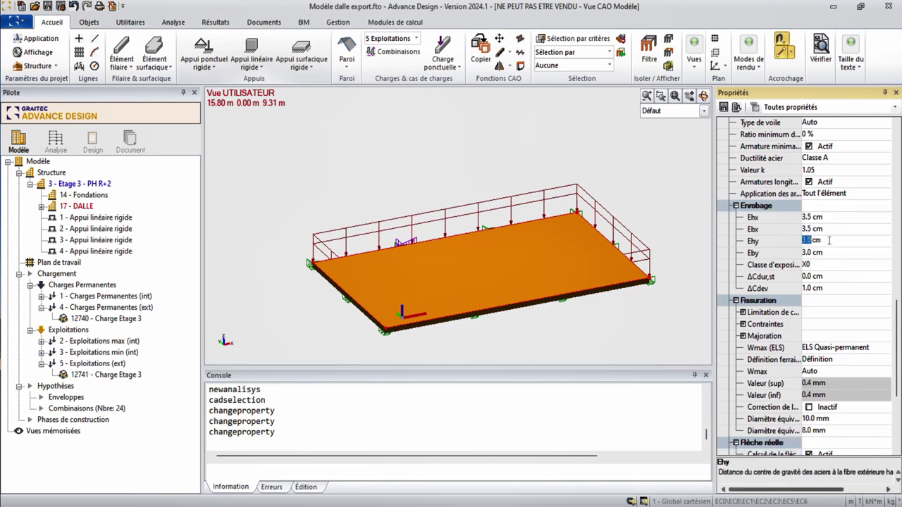
pyautogui.write('3.5')
pyautogui.press('Return')
pyautogui.click(828, 253)
pyautogui.write('3.5')
pyautogui.press('Return')
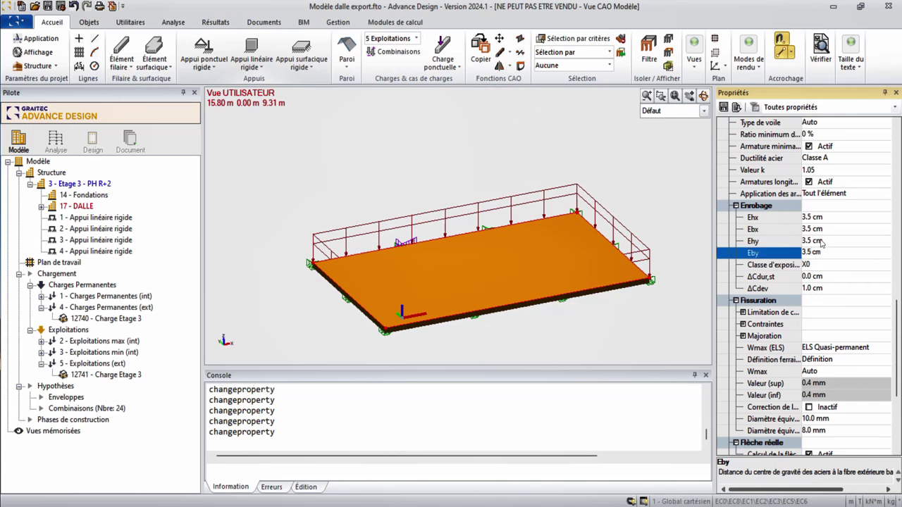
# Step: Check the reinforced concrete deflection and stiffness iteration options in the calculation sequence of the concrete design assumptions
pyautogui.scroll(3, 819, 240)
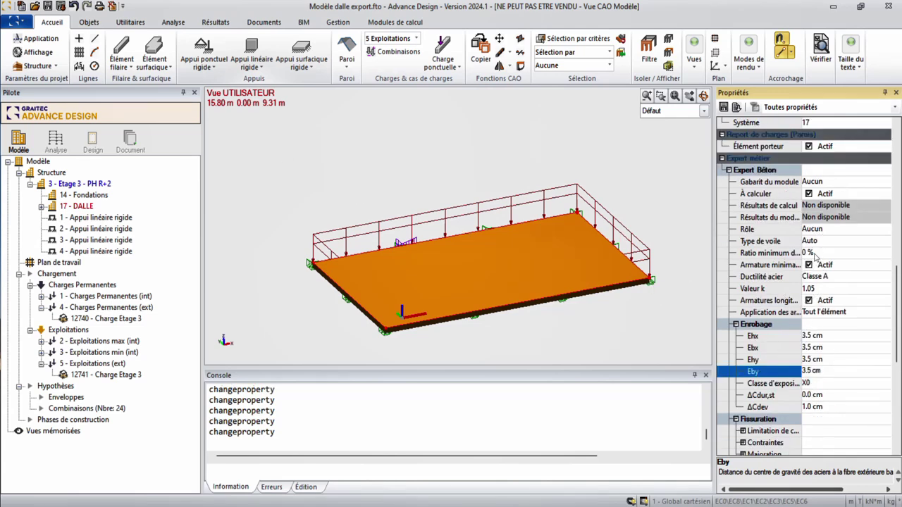
pyautogui.click(222, 23)
pyautogui.click(258, 23)
pyautogui.click(173, 21)
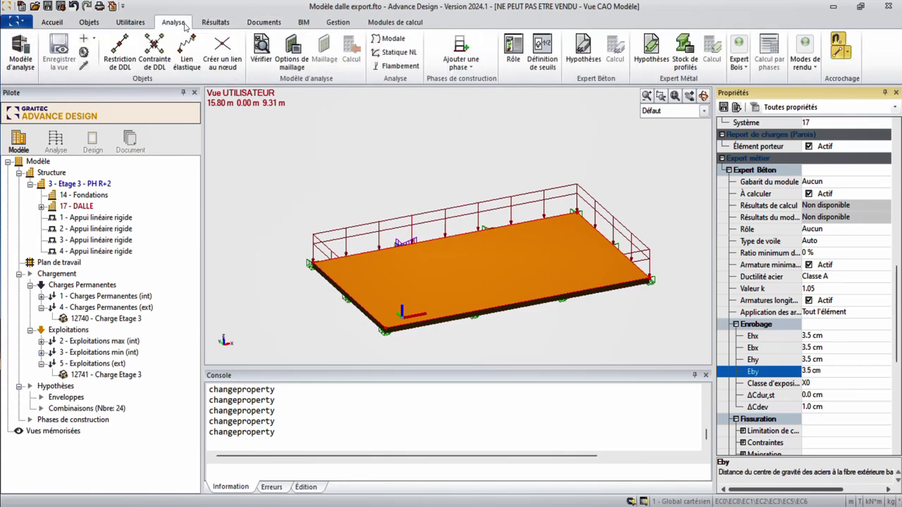
pyautogui.click(586, 50)
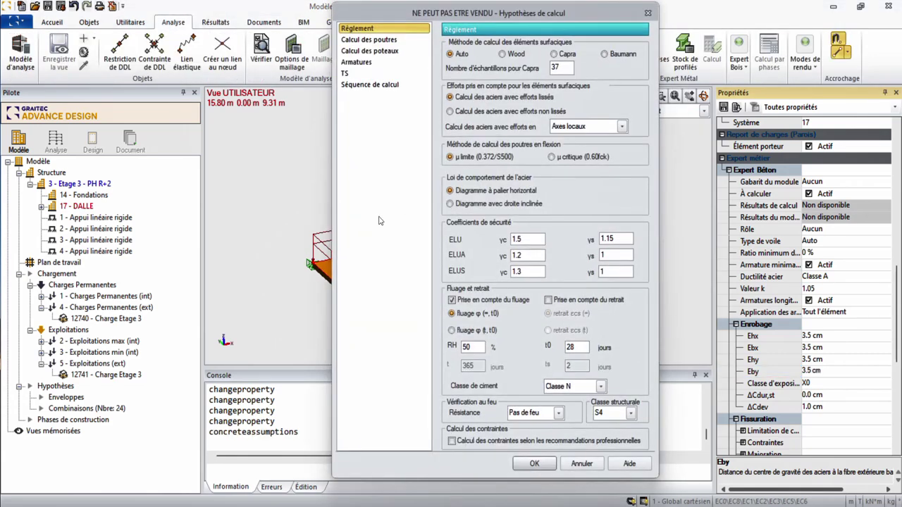
pyautogui.click(380, 84)
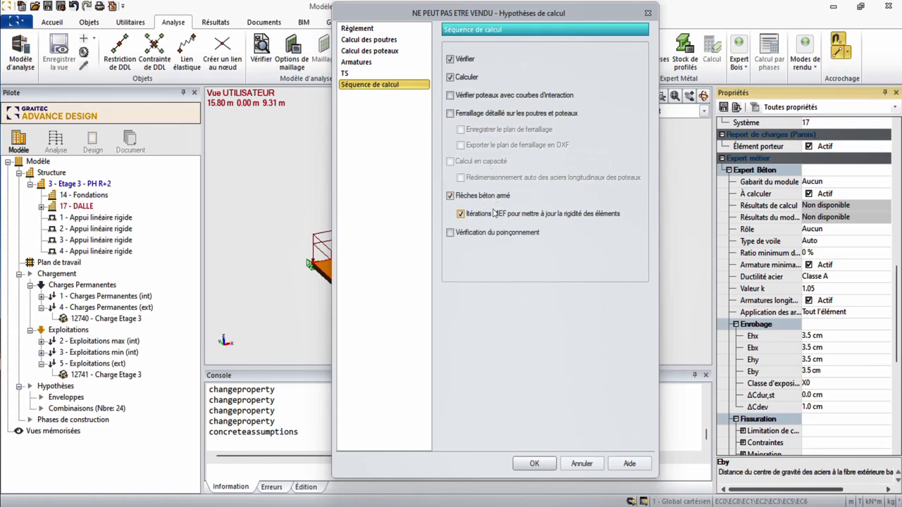
pyautogui.click(534, 464)
# Step: Create a new analysis model and run the finite element calculation together with Calcul Béton Armé
pyautogui.click(62, 139)
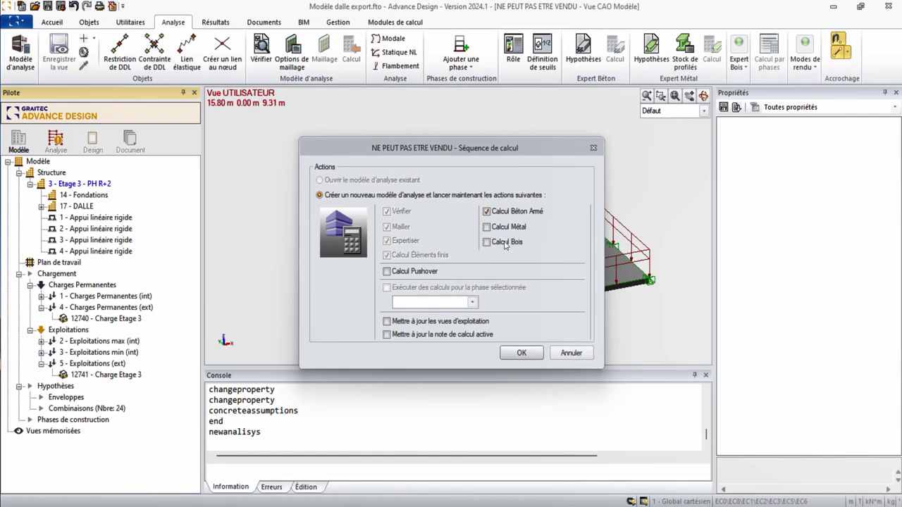
pyautogui.click(521, 353)
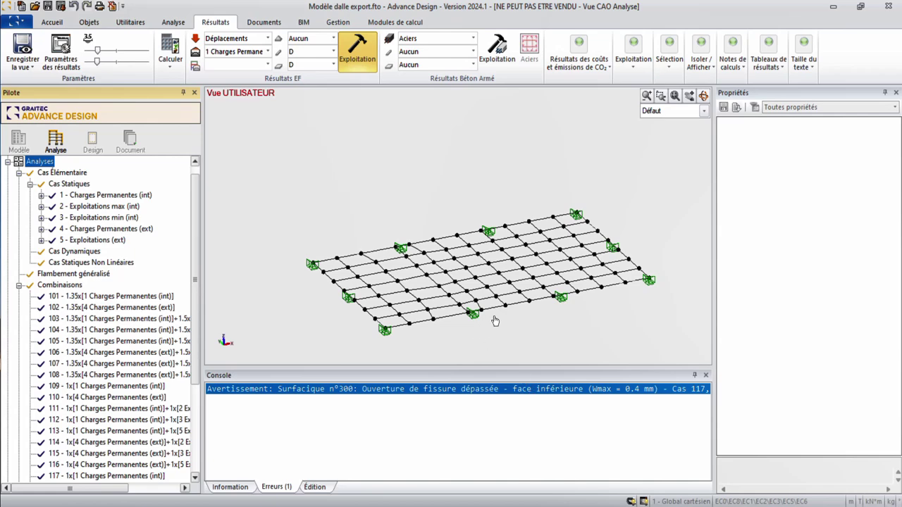
pyautogui.click(502, 312)
pyautogui.press('Escape')
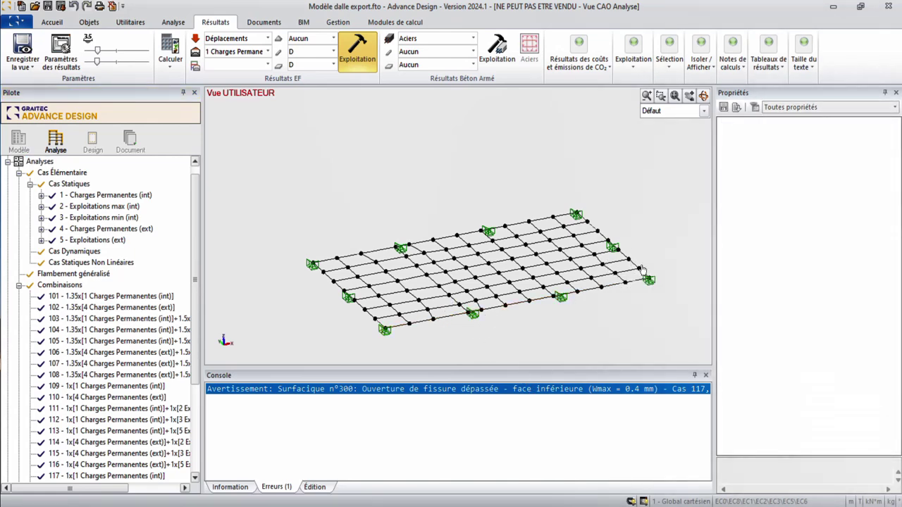
# Step: Activate crack correction (Correction de la fissuration) in the slab's cracking properties
pyautogui.click(632, 269)
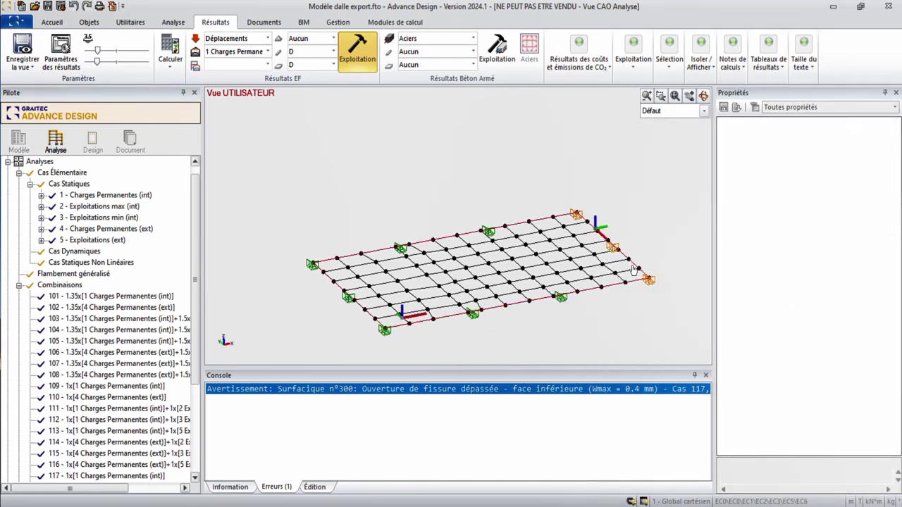
pyautogui.click(635, 270)
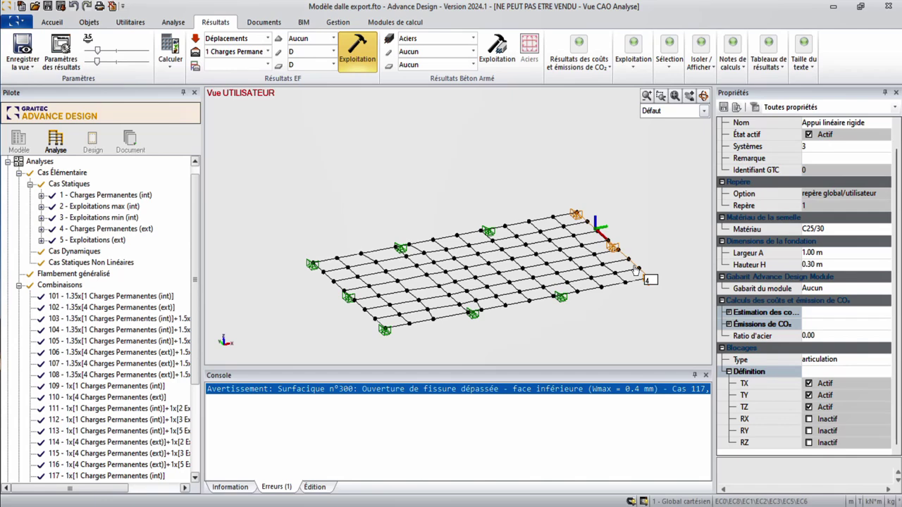
pyautogui.click(636, 270)
pyautogui.scroll(-10, 792, 319)
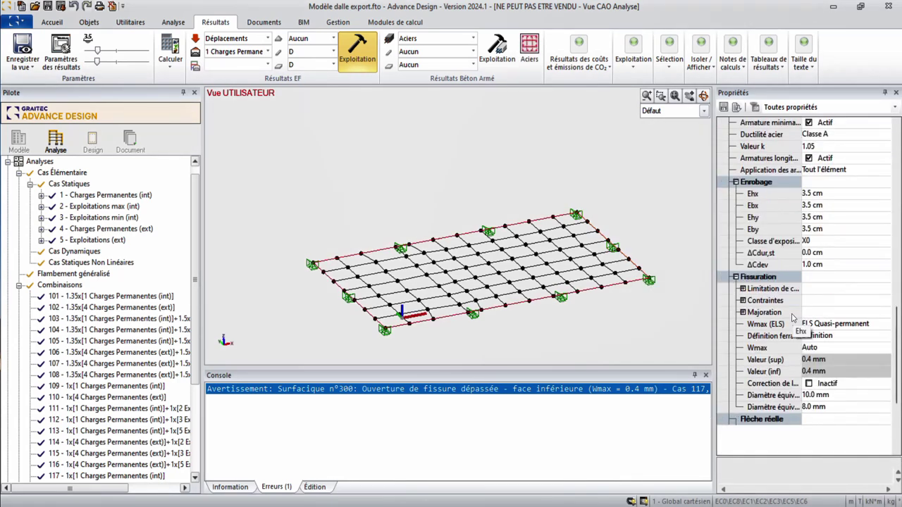
pyautogui.scroll(-3, 793, 318)
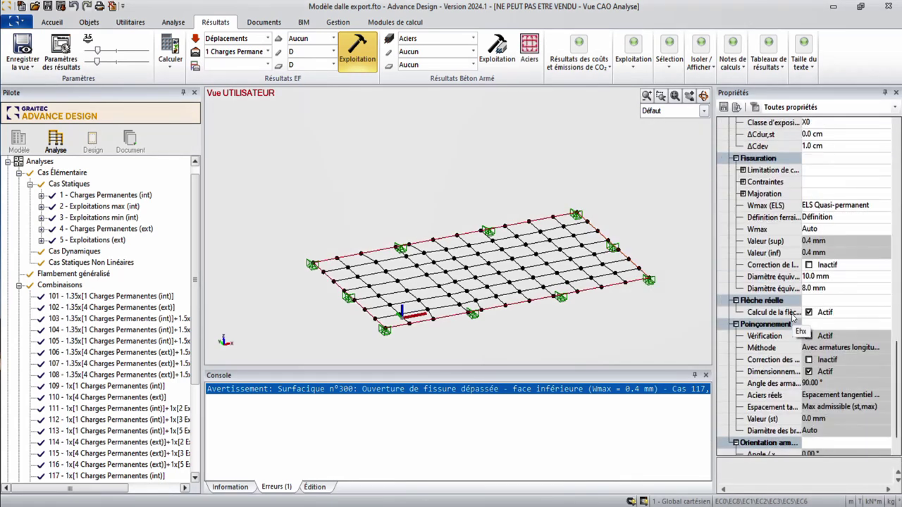
pyautogui.click(809, 265)
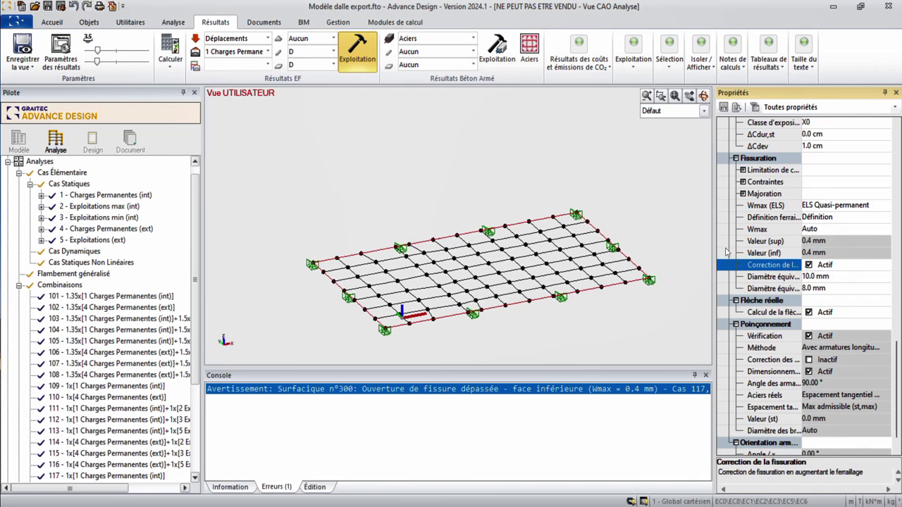
pyautogui.moveTo(713, 245); pyautogui.dragTo(692, 247)
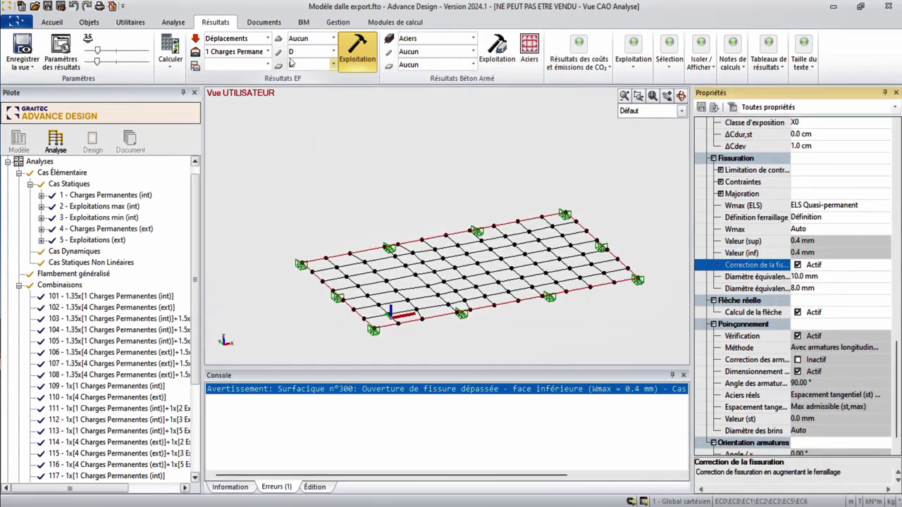
# Step: Rerun only the reinforced concrete calculation of the model
pyautogui.click(170, 62)
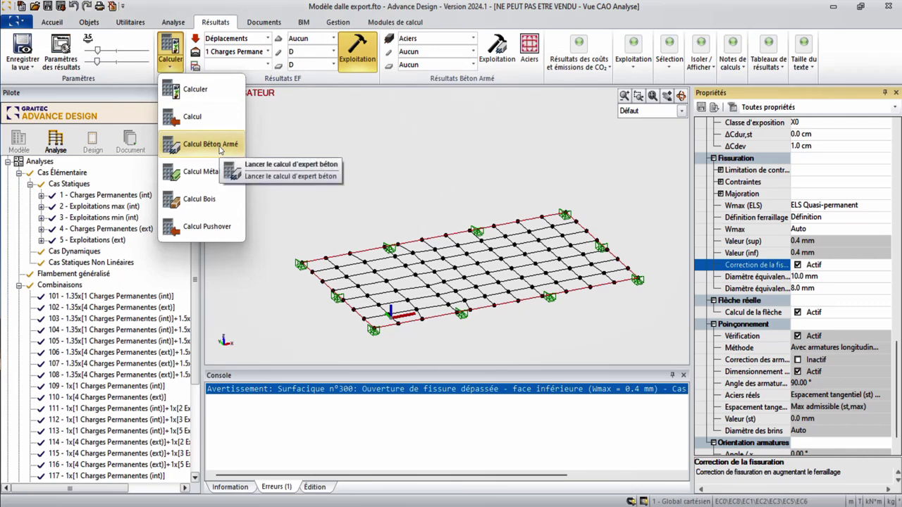
pyautogui.click(221, 144)
pyautogui.click(421, 285)
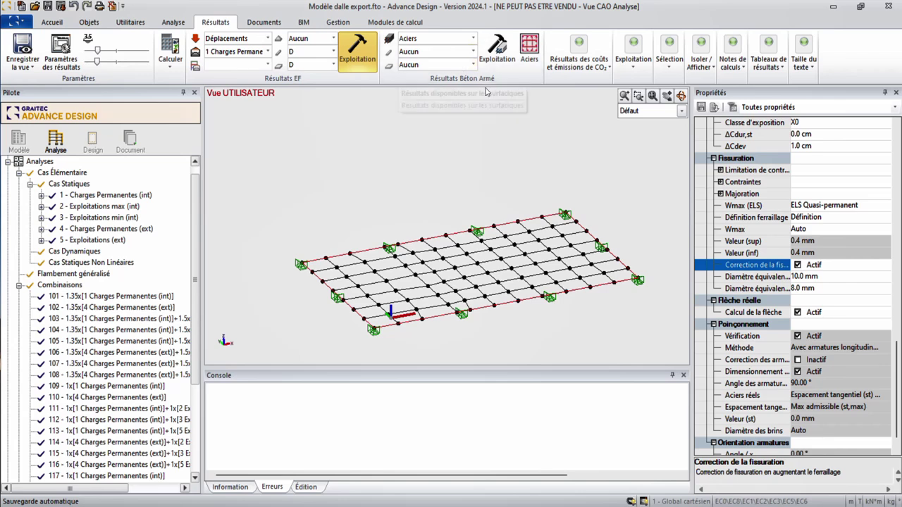
# Step: Display the reinforcement map of the slab for the Axi surface steel result
pyautogui.click(451, 54)
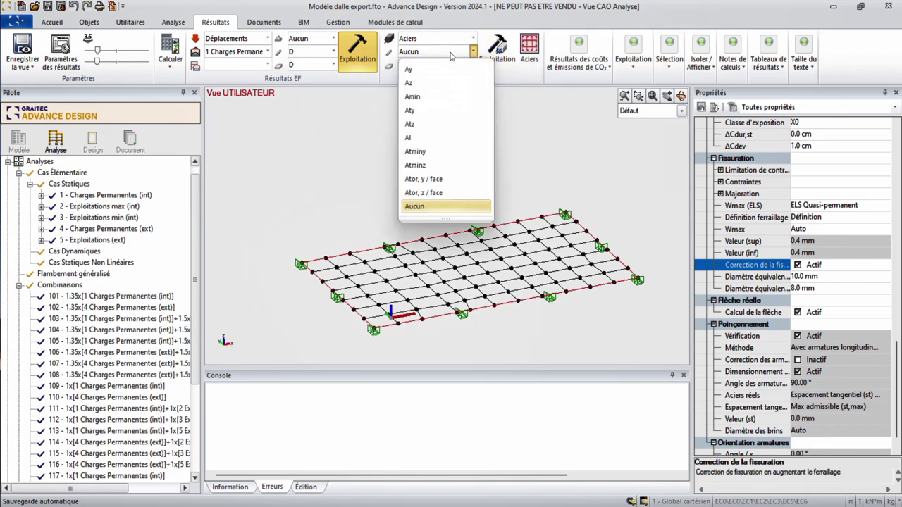
pyautogui.click(451, 53)
pyautogui.click(441, 64)
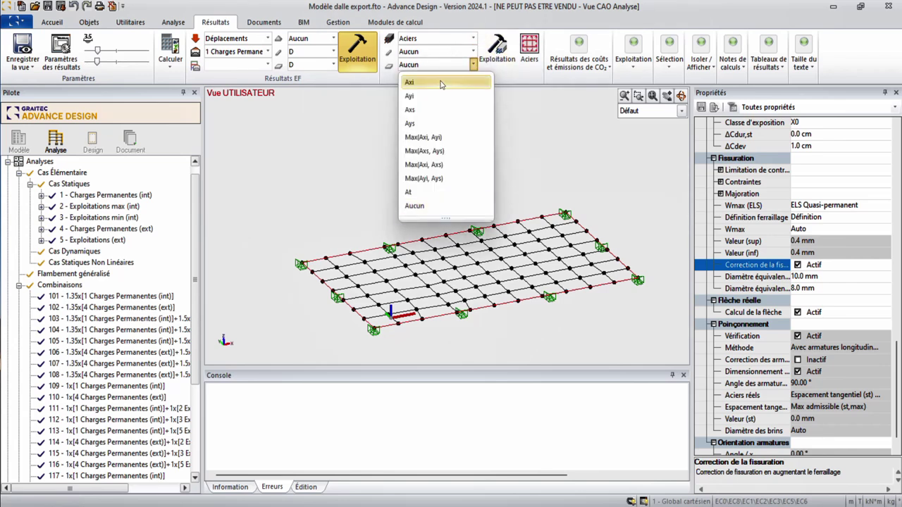
pyautogui.click(440, 82)
pyautogui.click(491, 63)
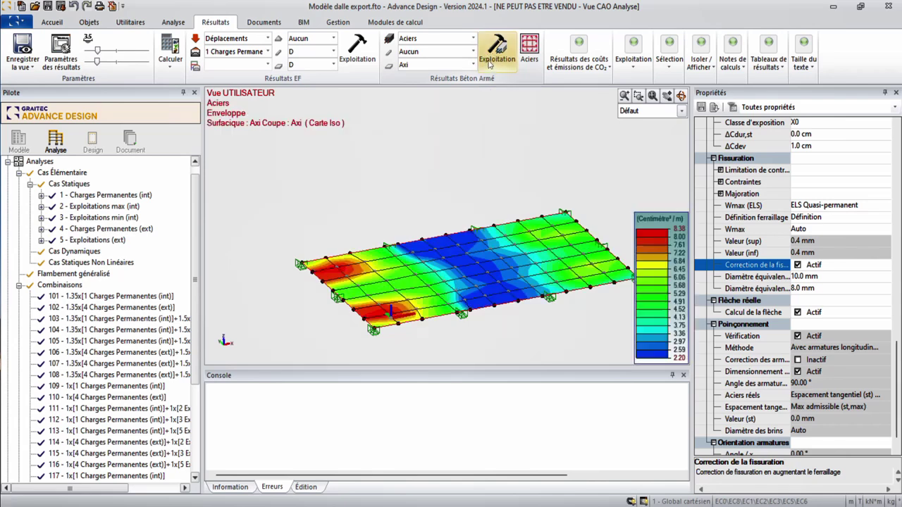
# Step: Display the slab's reinforcement map for the Ayi surface steel result and clear the slab selection
pyautogui.moveTo(432, 195); pyautogui.dragTo(443, 182, button='middle')
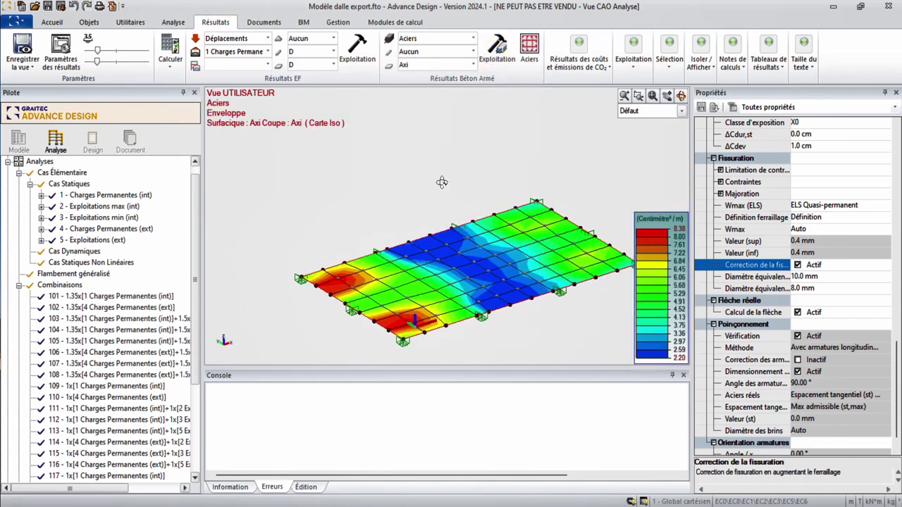
pyautogui.click(429, 65)
pyautogui.click(415, 94)
pyautogui.click(497, 51)
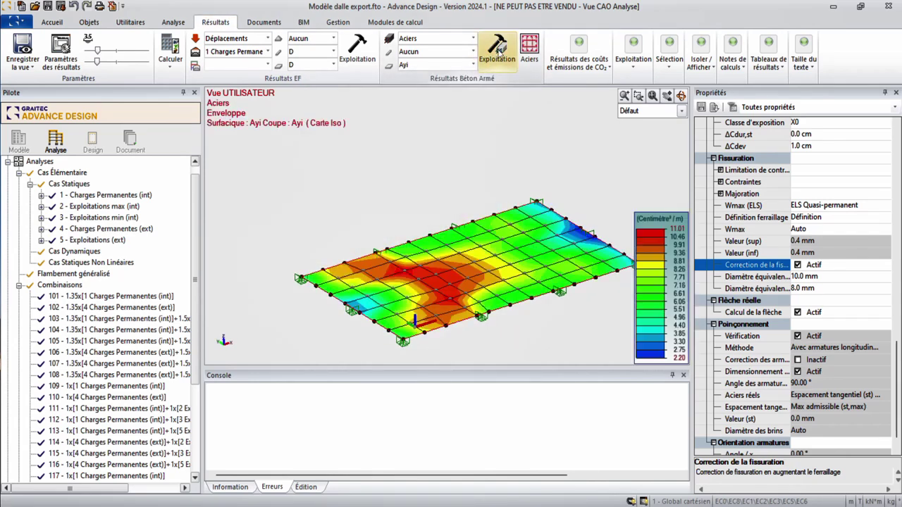
pyautogui.click(449, 66)
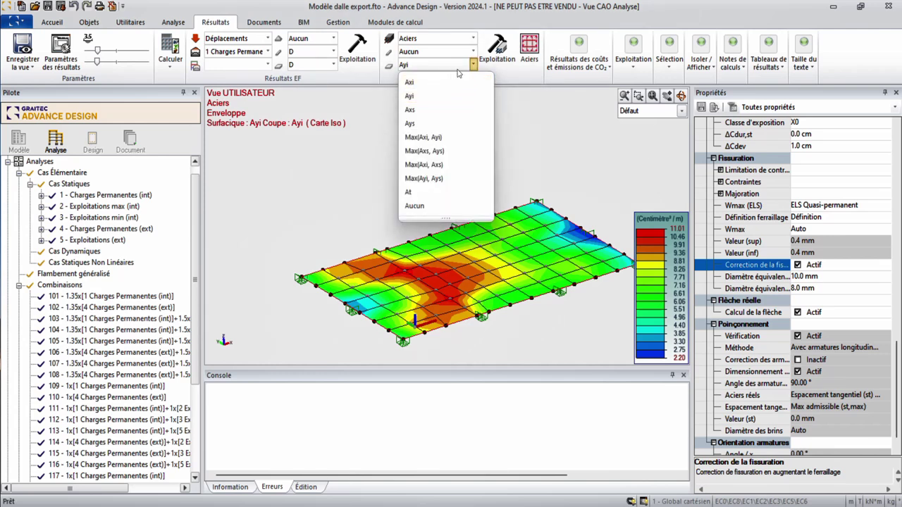
pyautogui.click(465, 66)
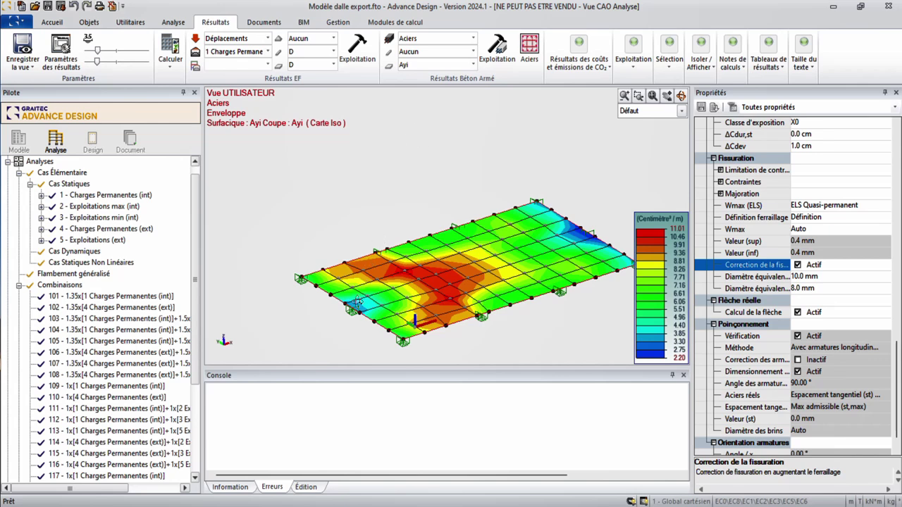
pyautogui.press('Escape')
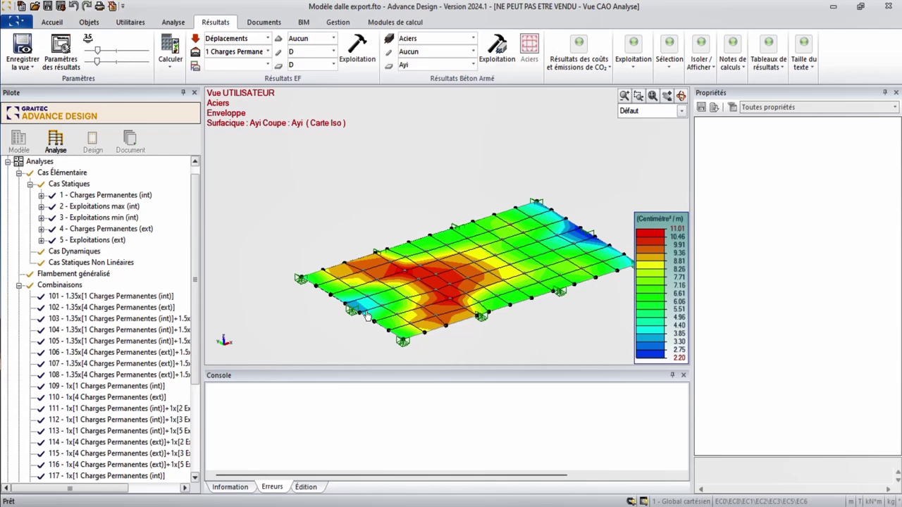
# Step: Display the slab's reinforced concrete deflection map (Flèches Béton Armé) for the total deflection, Flèche totale
pyautogui.click(473, 38)
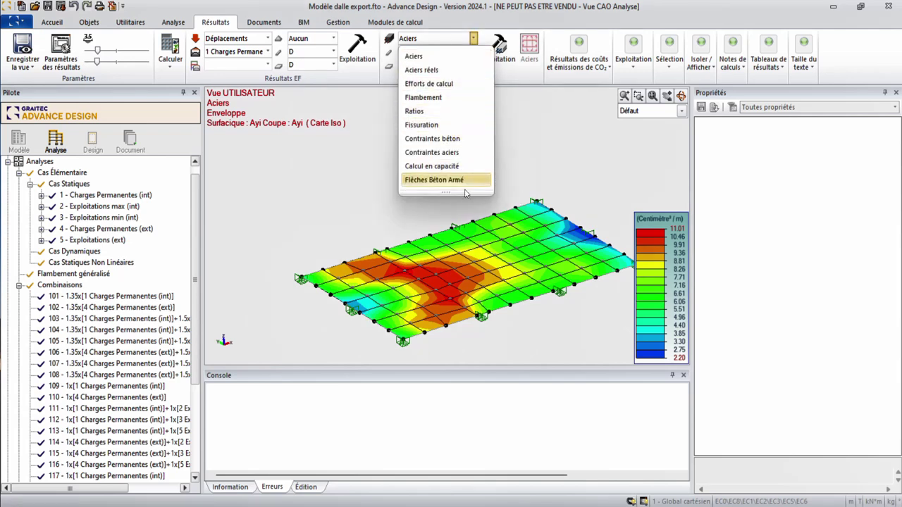
pyautogui.click(434, 180)
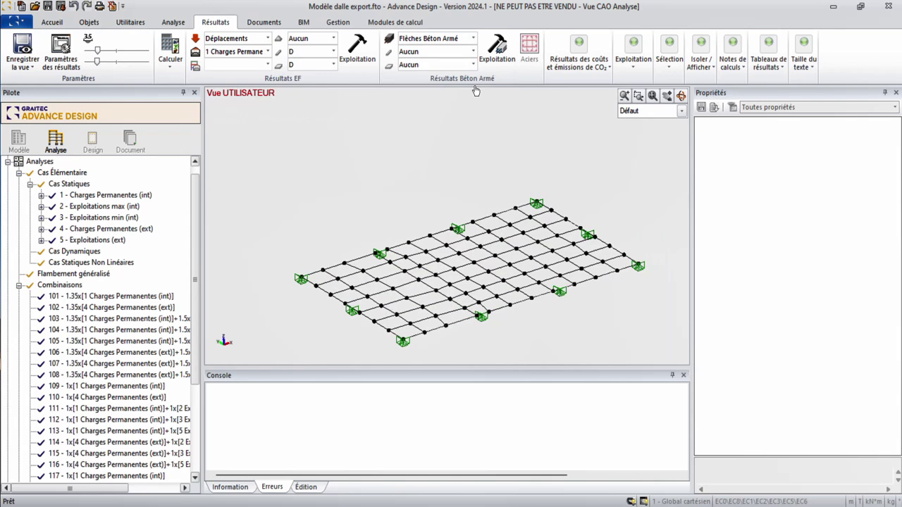
pyautogui.click(440, 65)
pyautogui.click(424, 82)
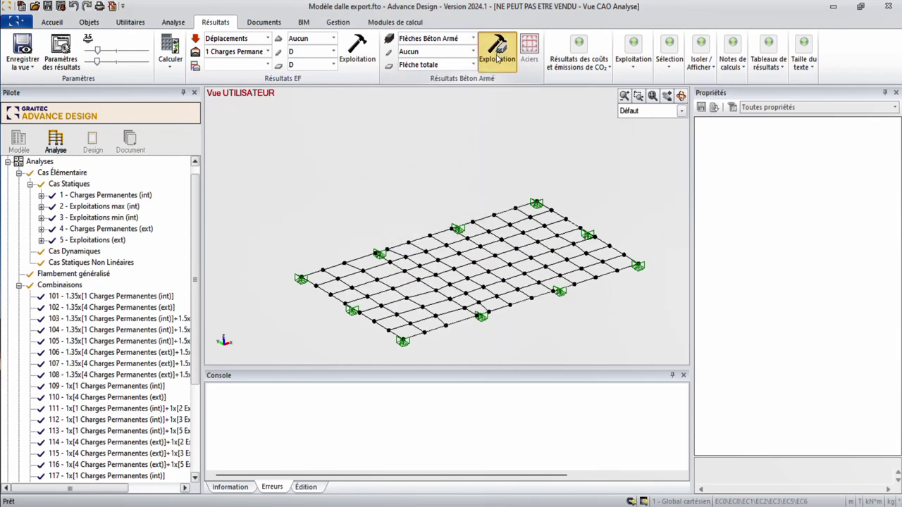
pyautogui.click(498, 48)
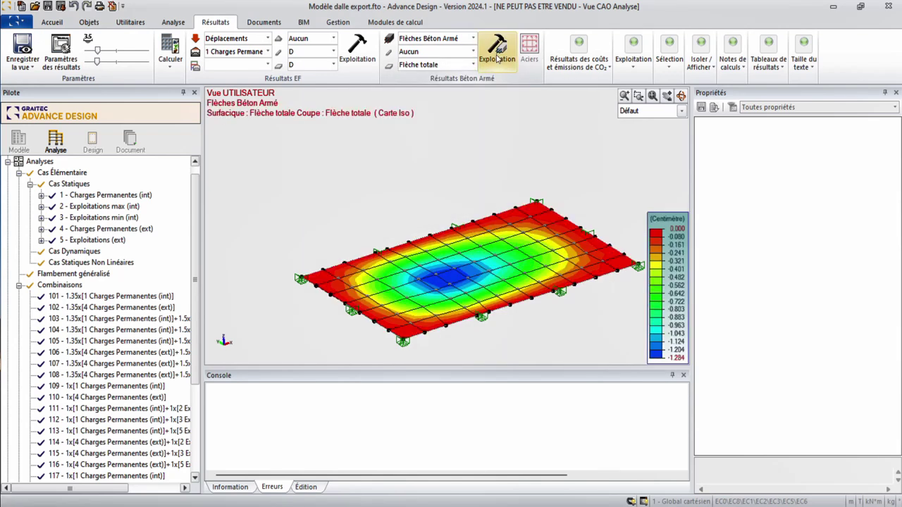
pyautogui.click(679, 367)
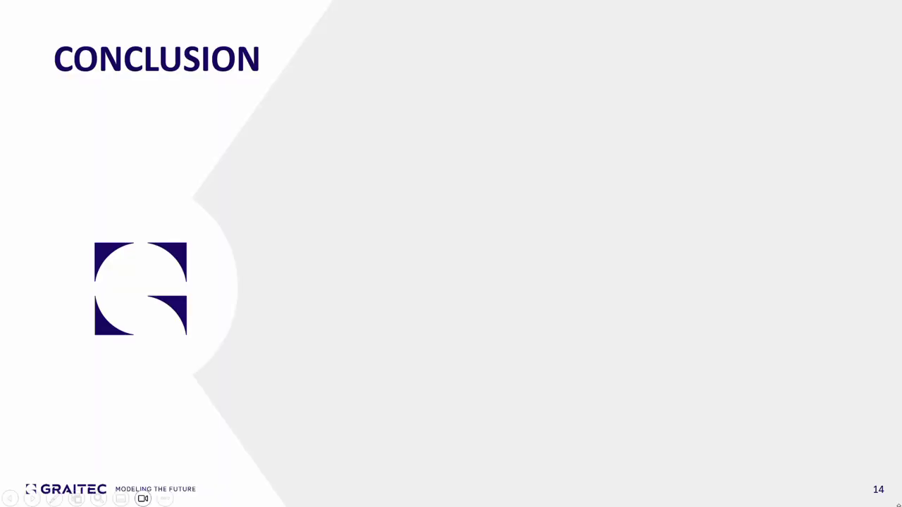
pyautogui.press('Right')
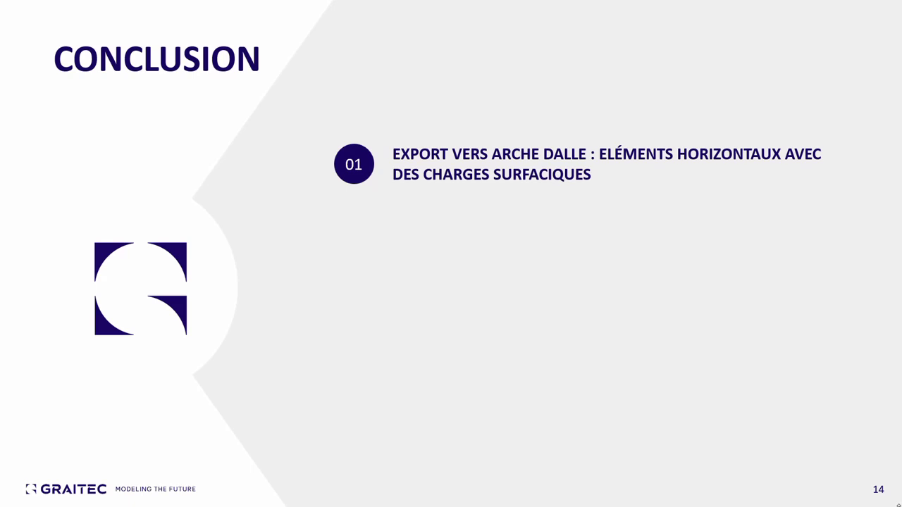
pyautogui.press('Right')
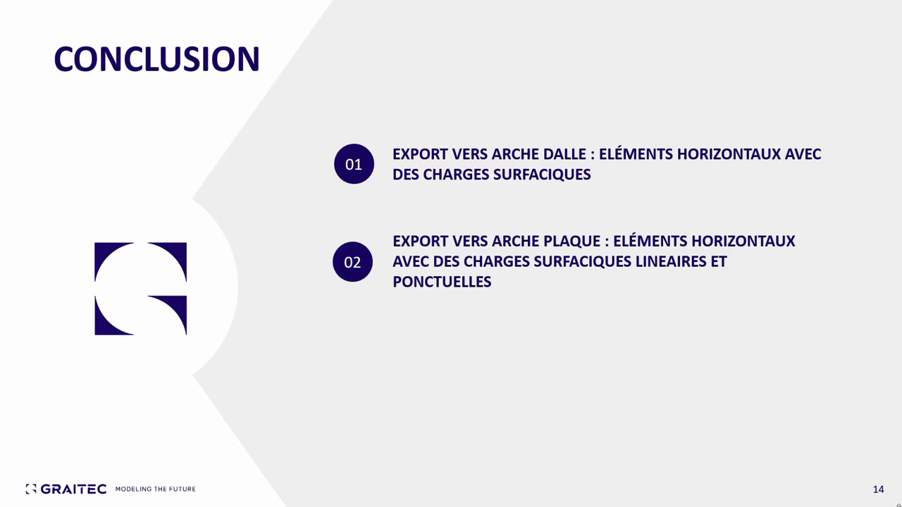